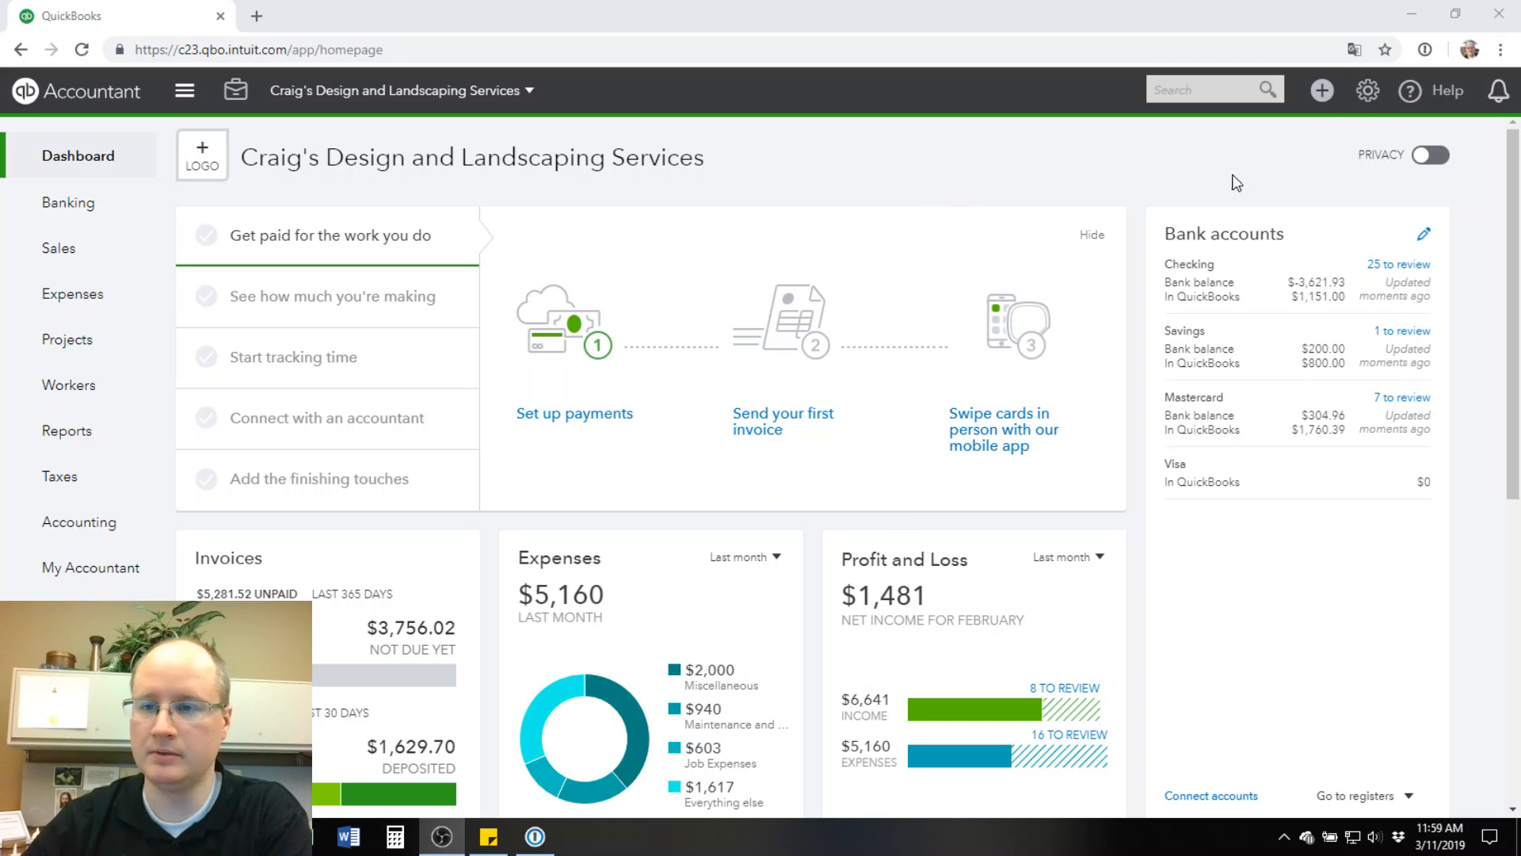
{"action": "left_click", "coordinate": [1322, 91]}
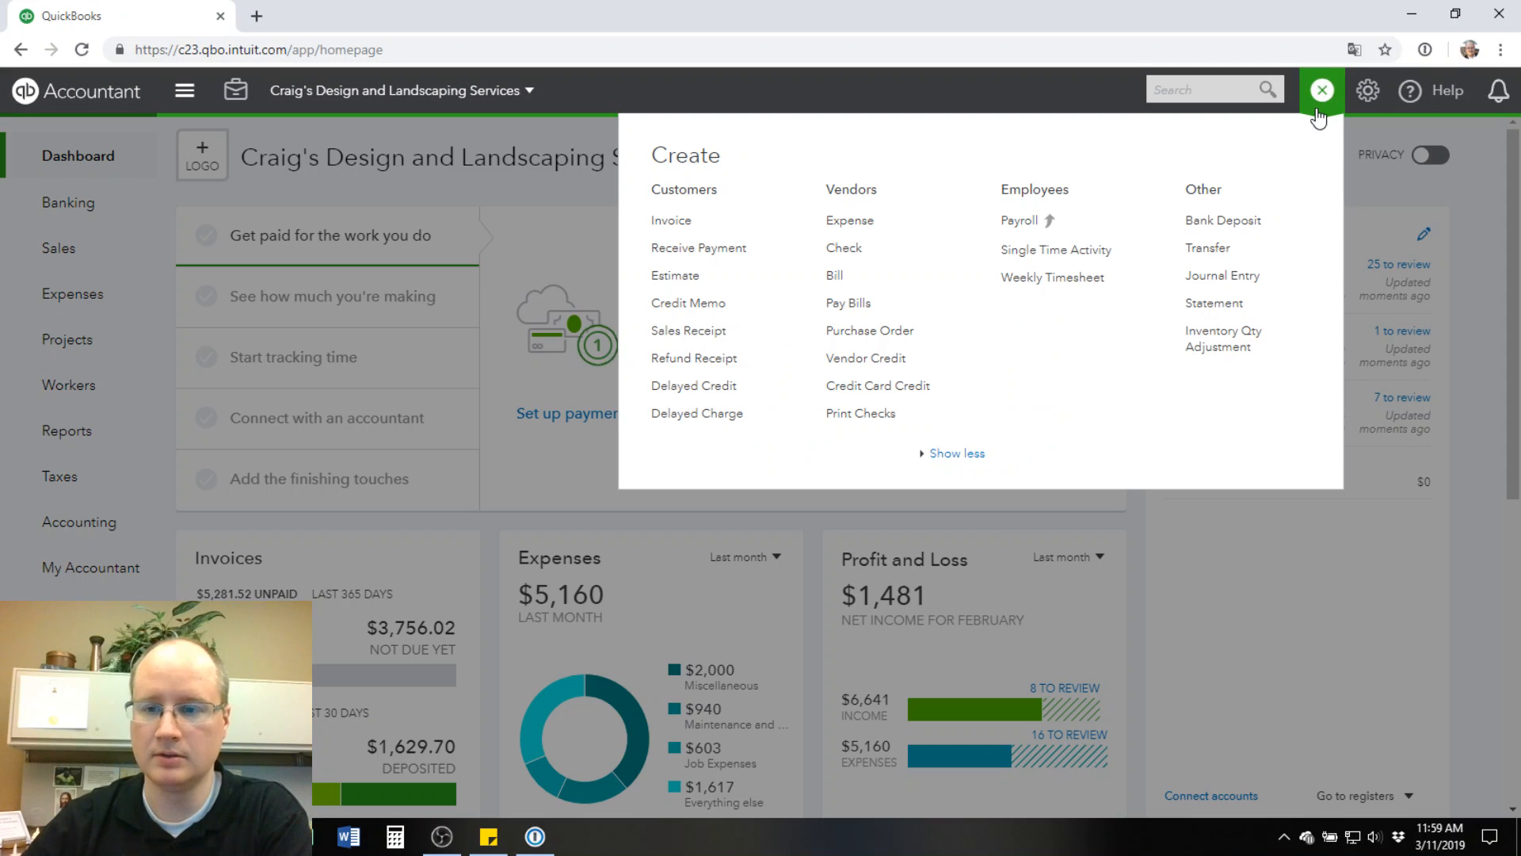
{"action": "left_click", "coordinate": [1368, 91]}
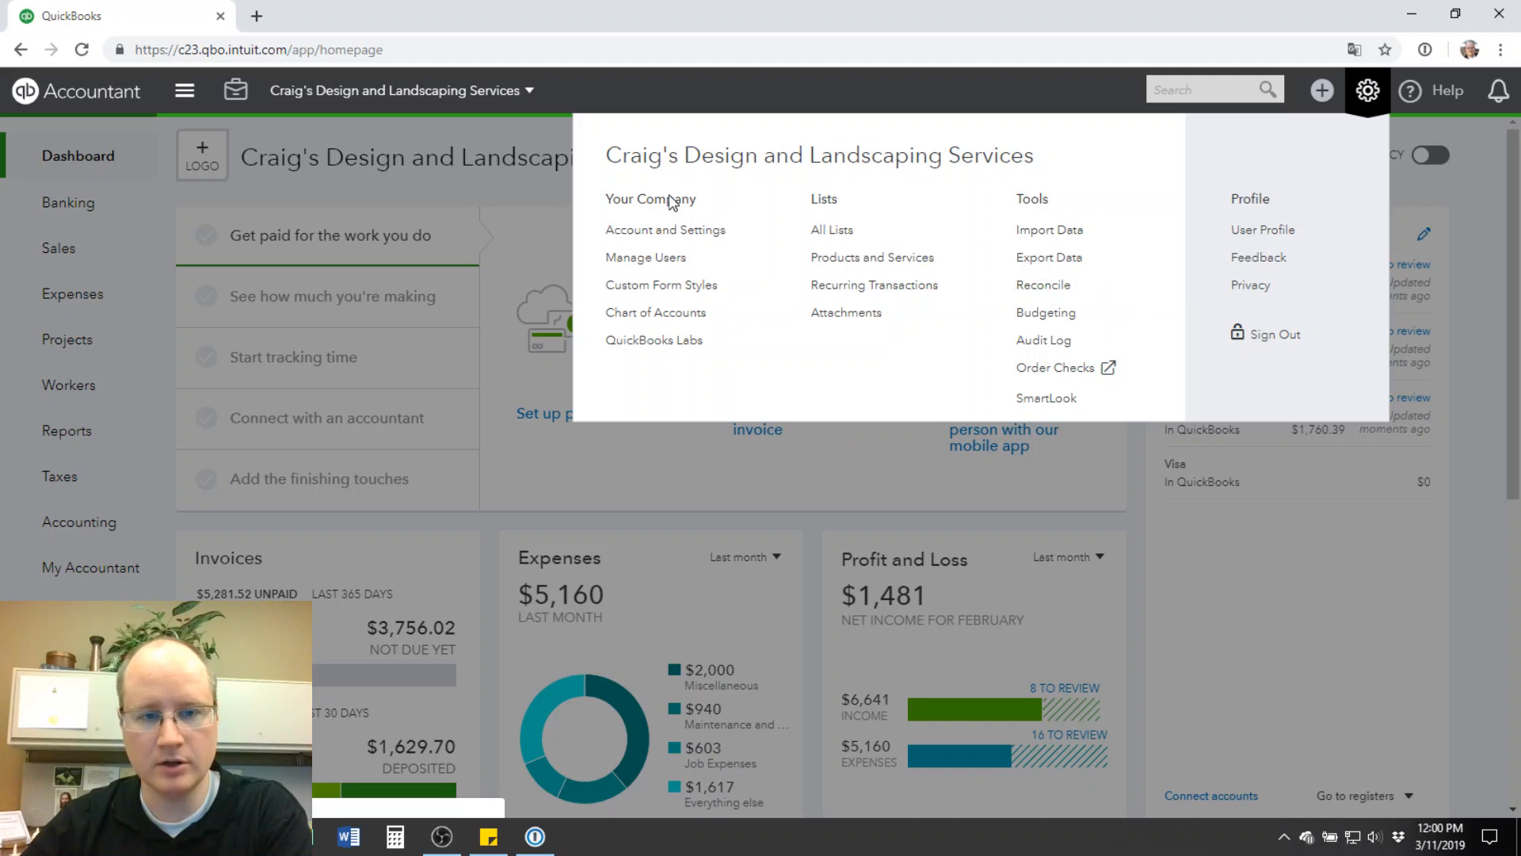
{"action": "left_click", "coordinate": [529, 185]}
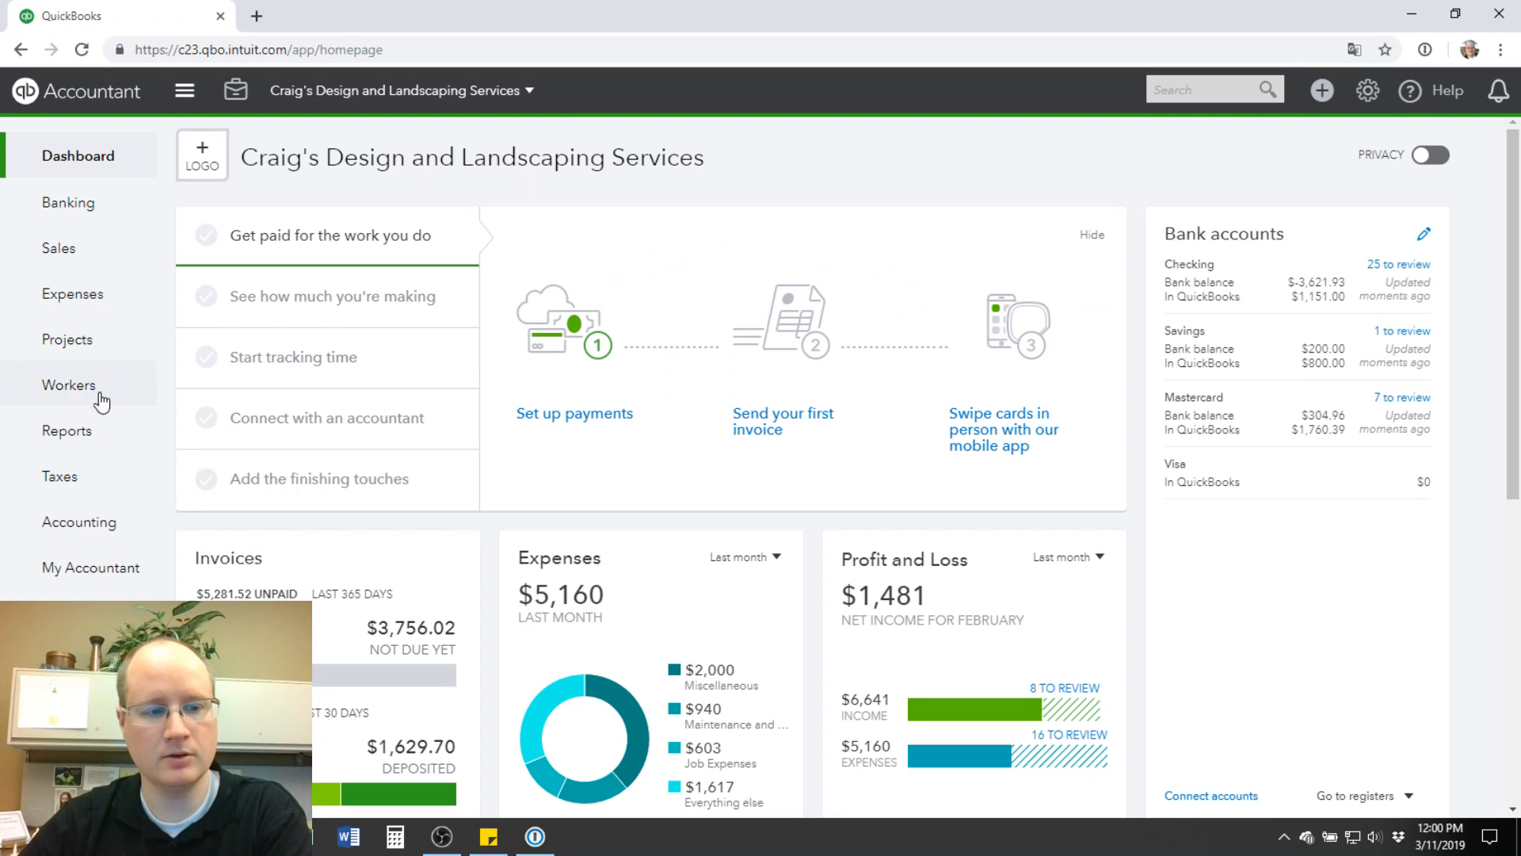
- Open the Reconcile page from the Accounting section for the Checking account
{"action": "mouse_move", "coordinate": [95, 523]}
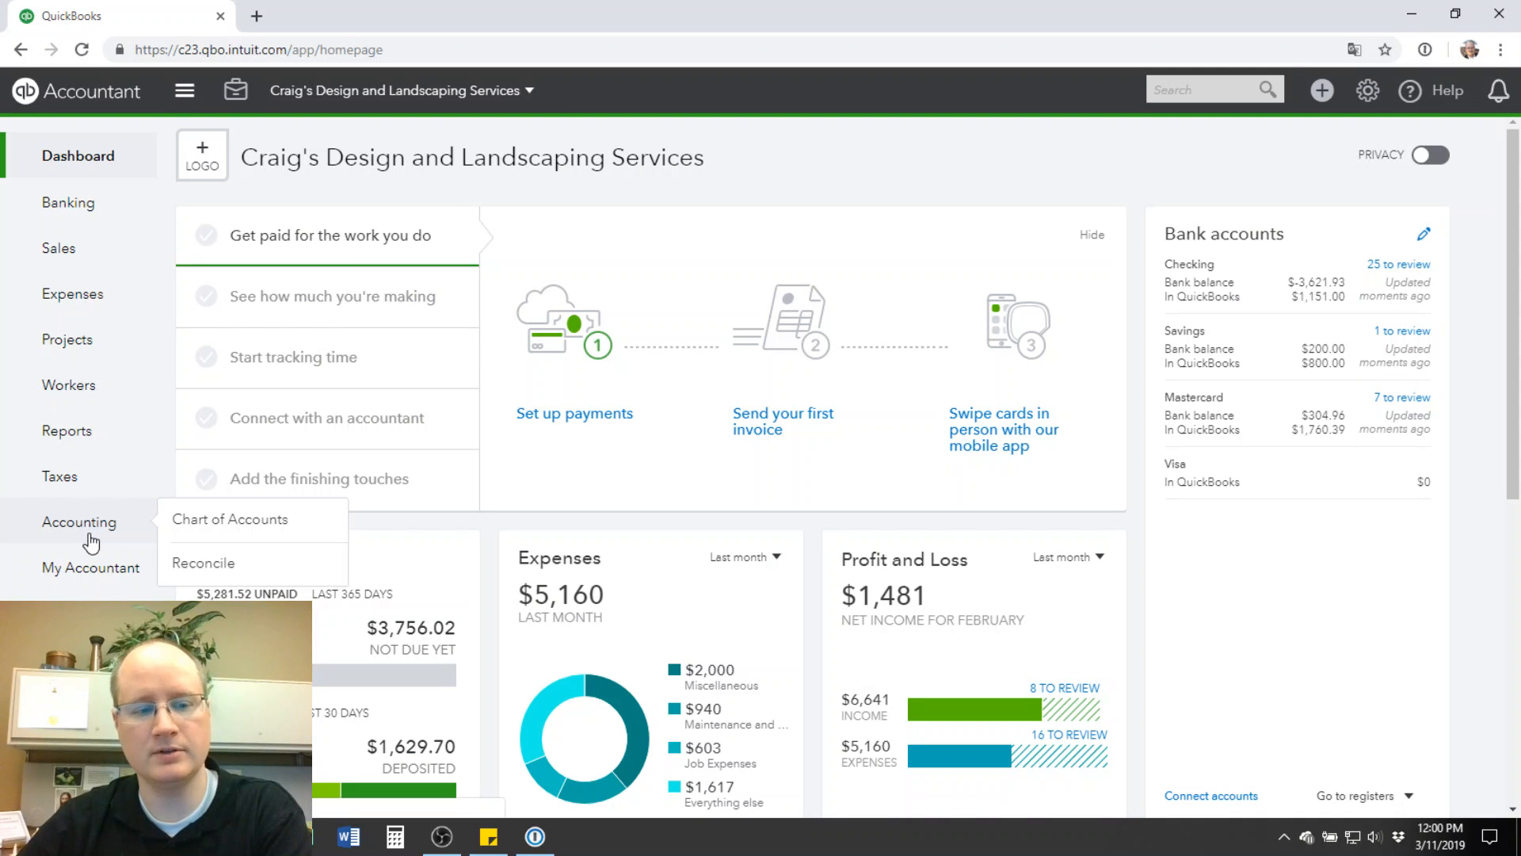
{"action": "left_click", "coordinate": [219, 567]}
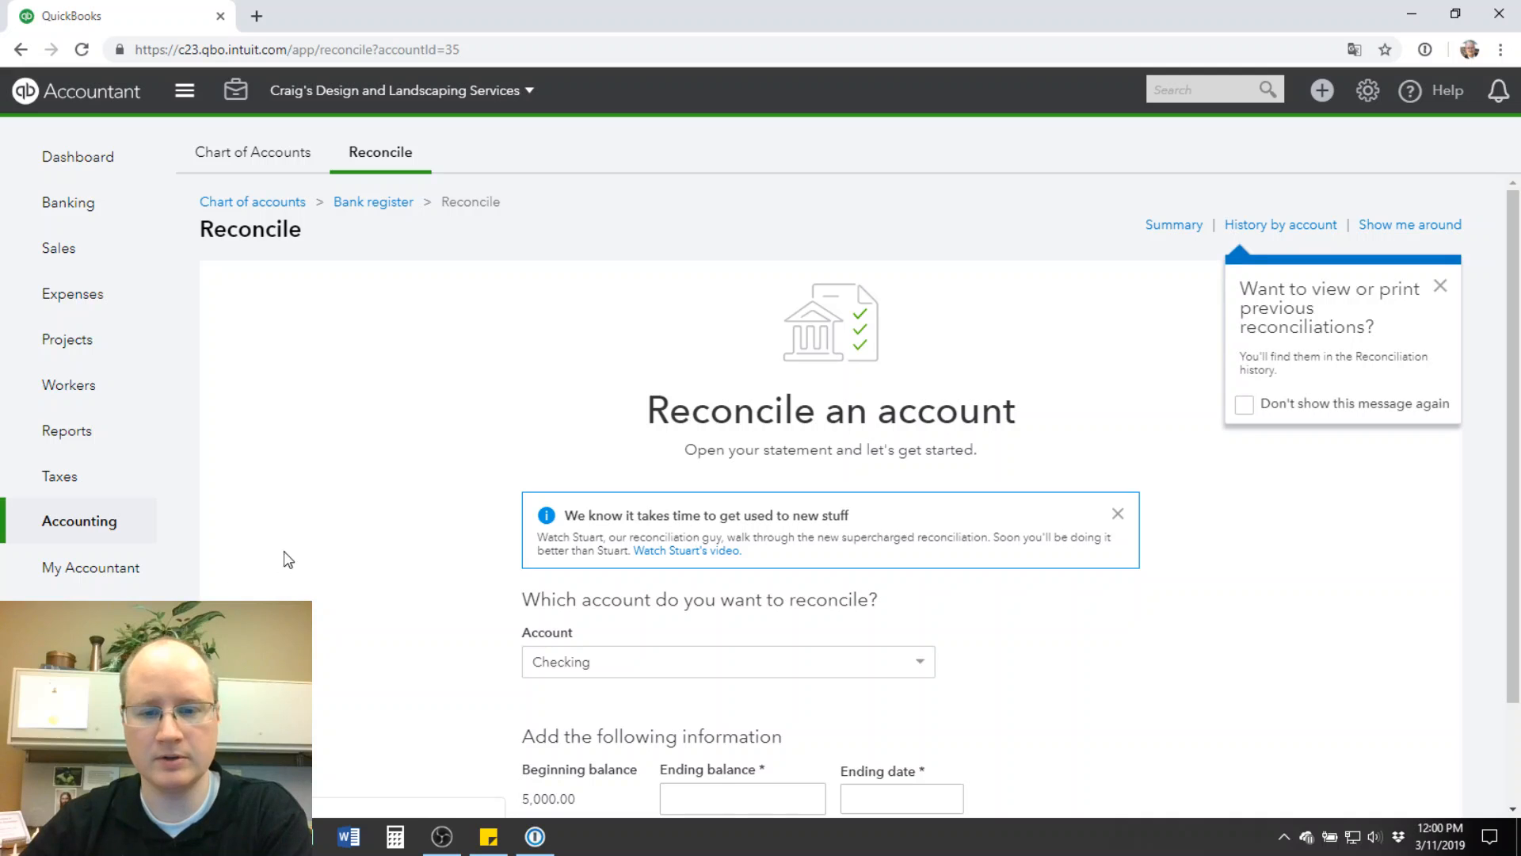
{"action": "scroll", "coordinate": [462, 510], "scroll_direction": "down", "scroll_amount": 2}
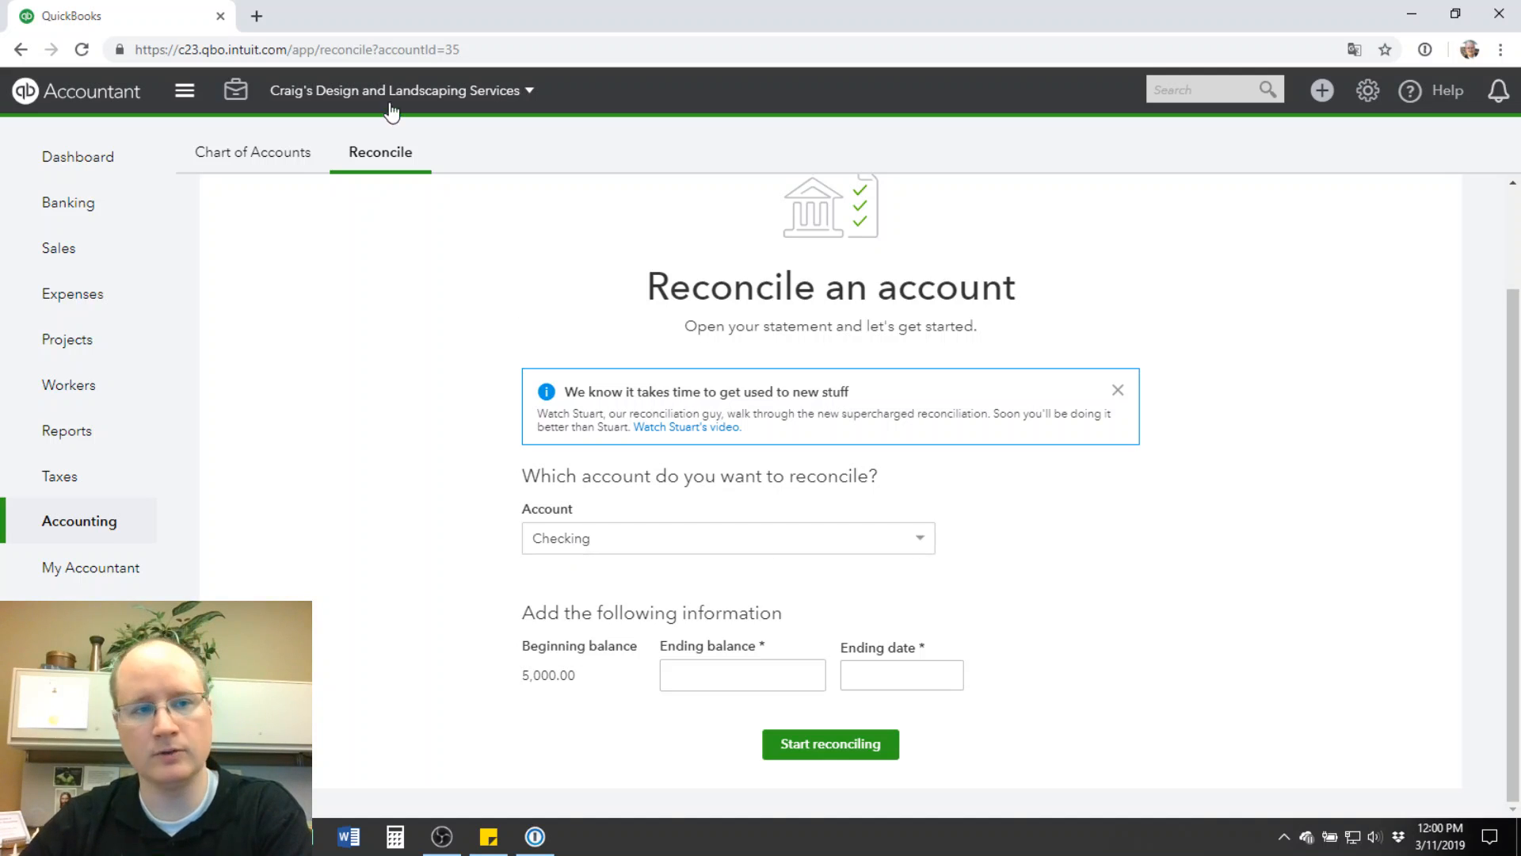
- Set the statement ending date for the Checking reconciliation to 02/28/2019
{"action": "left_click", "coordinate": [690, 677]}
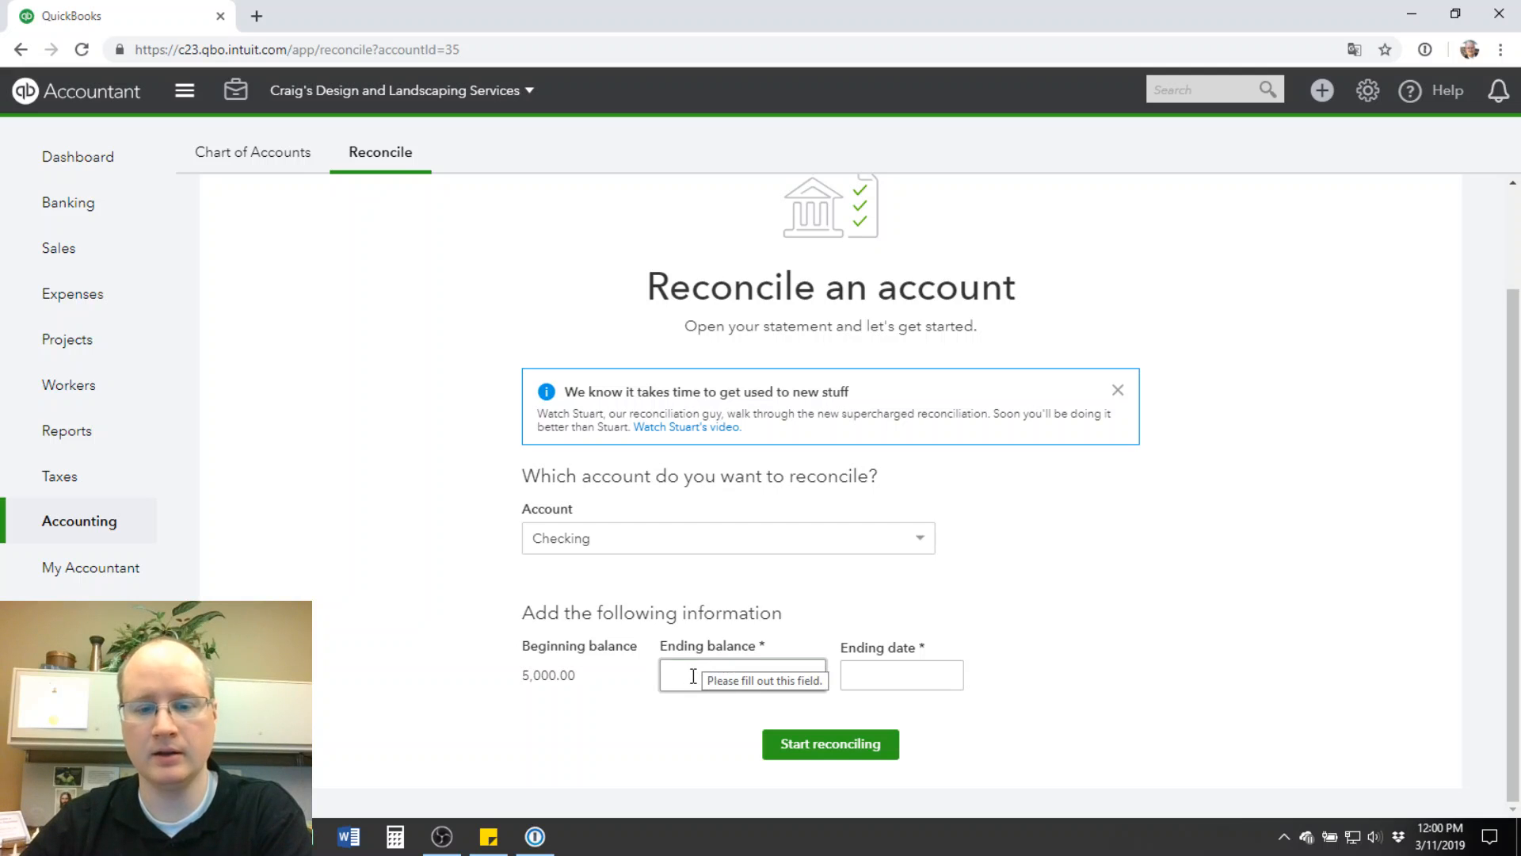
{"action": "left_click", "coordinate": [694, 676]}
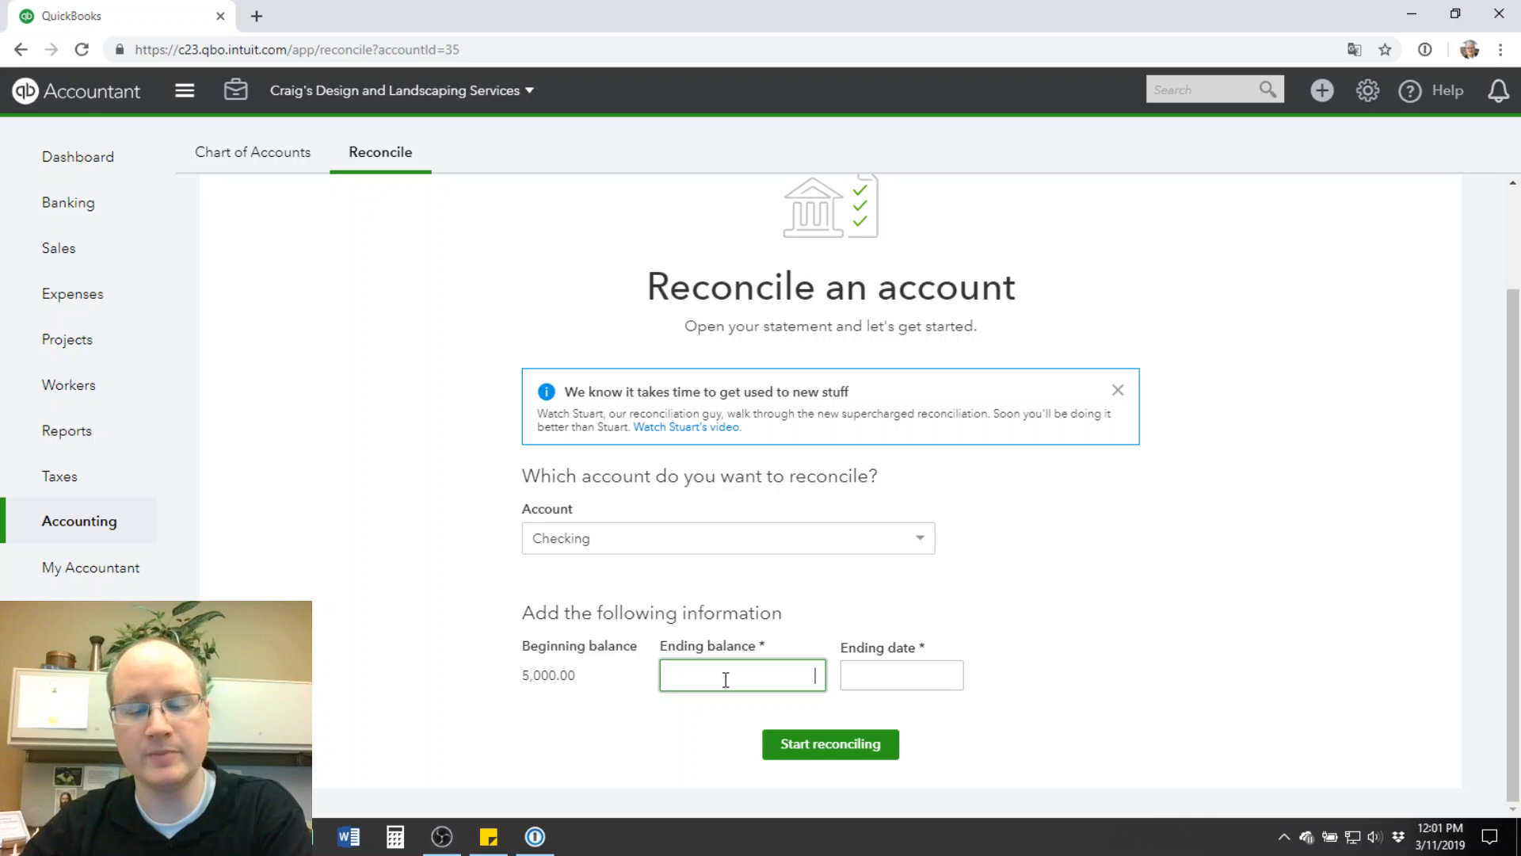
{"action": "left_click", "coordinate": [868, 674]}
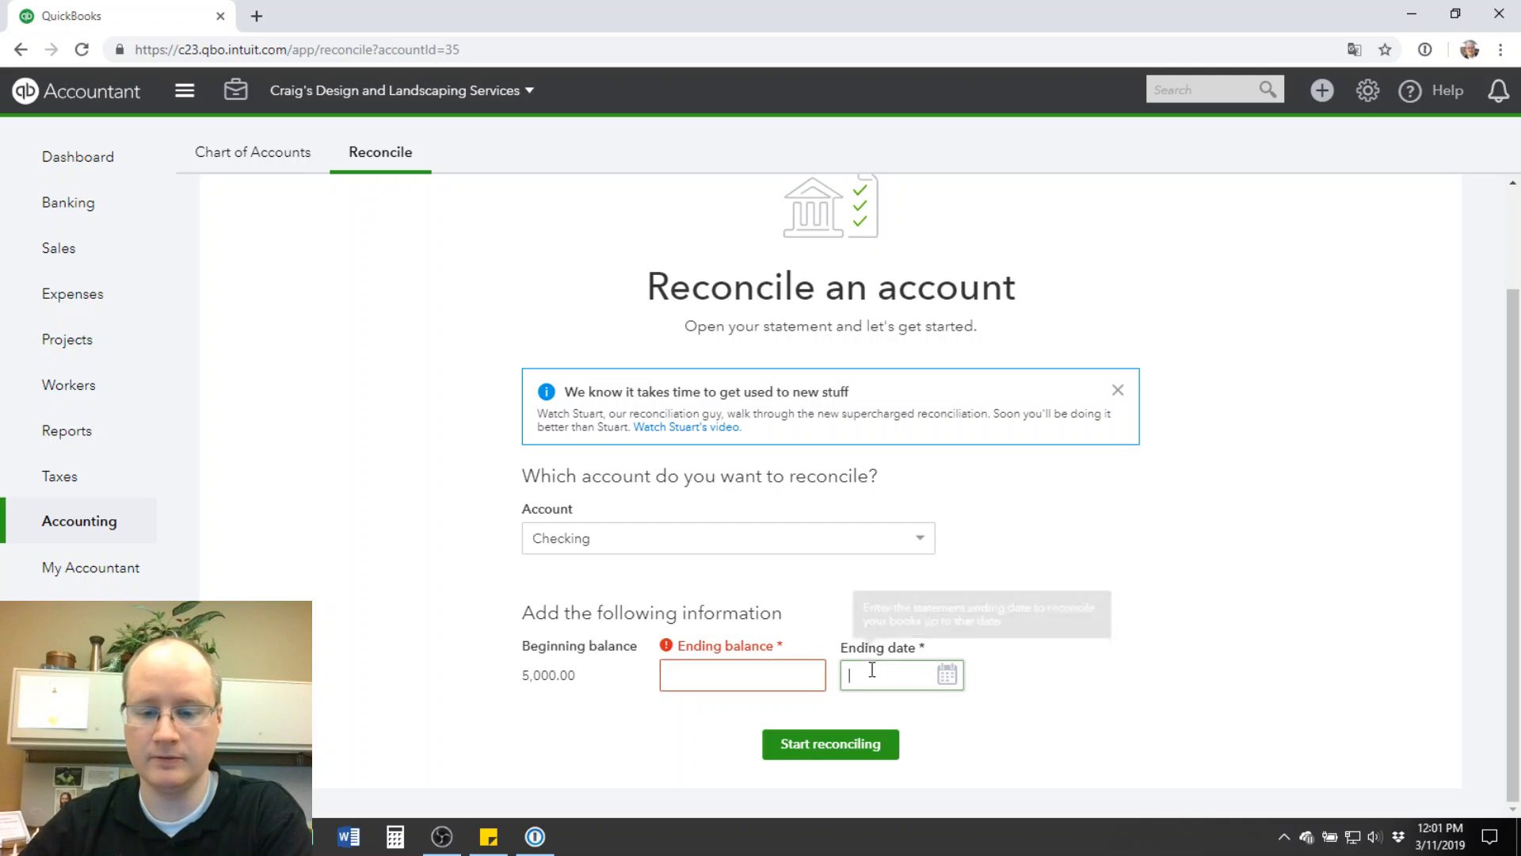
{"action": "left_click", "coordinate": [946, 676]}
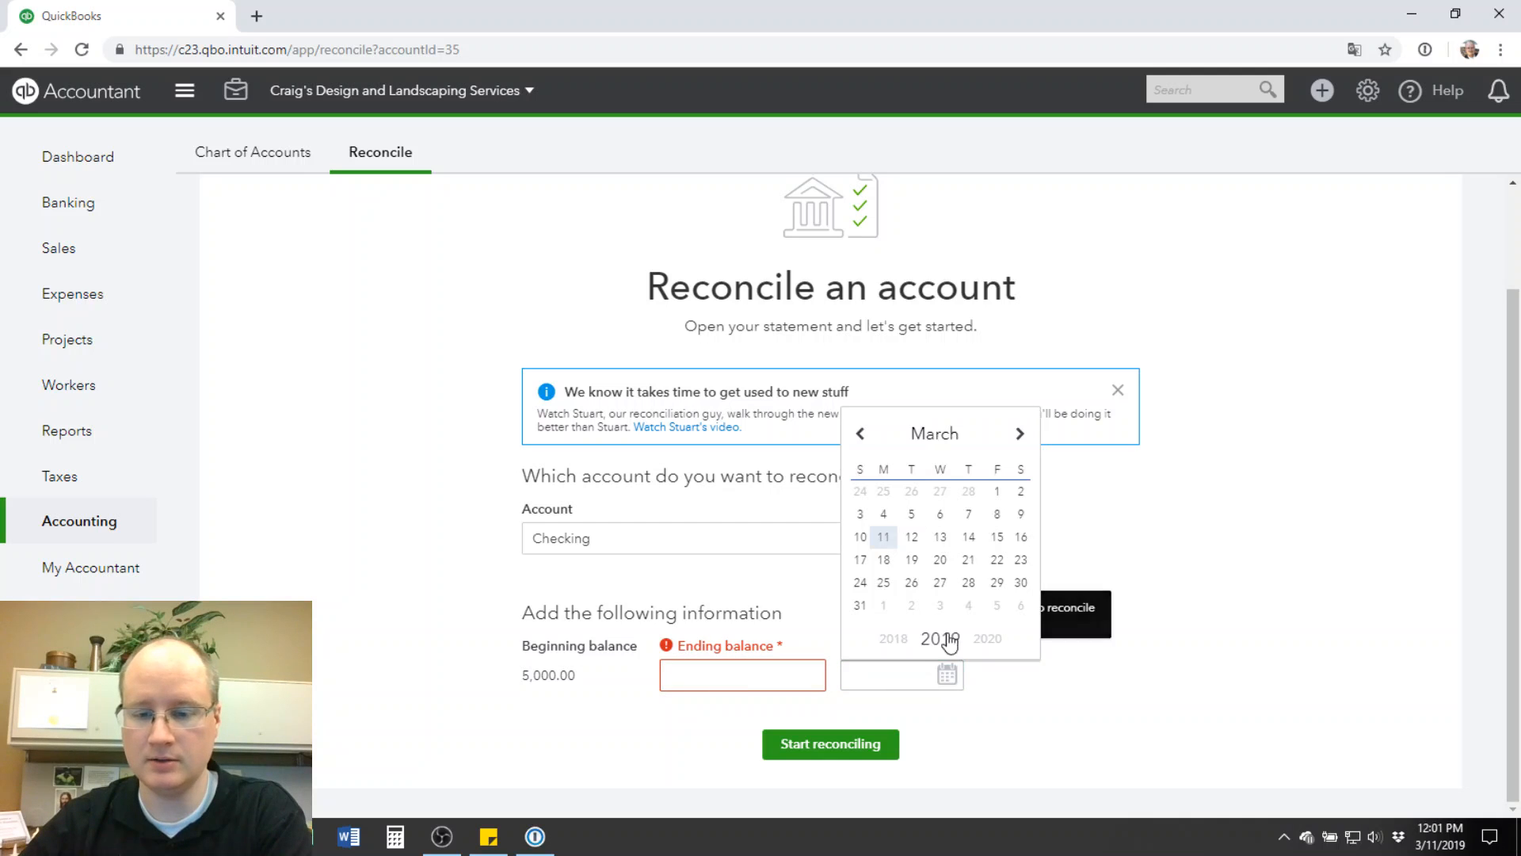
{"action": "left_click", "coordinate": [974, 499]}
- Enter 6,000.00 as the statement ending balance and start reconciling the Checking account
{"action": "left_click", "coordinate": [805, 677]}
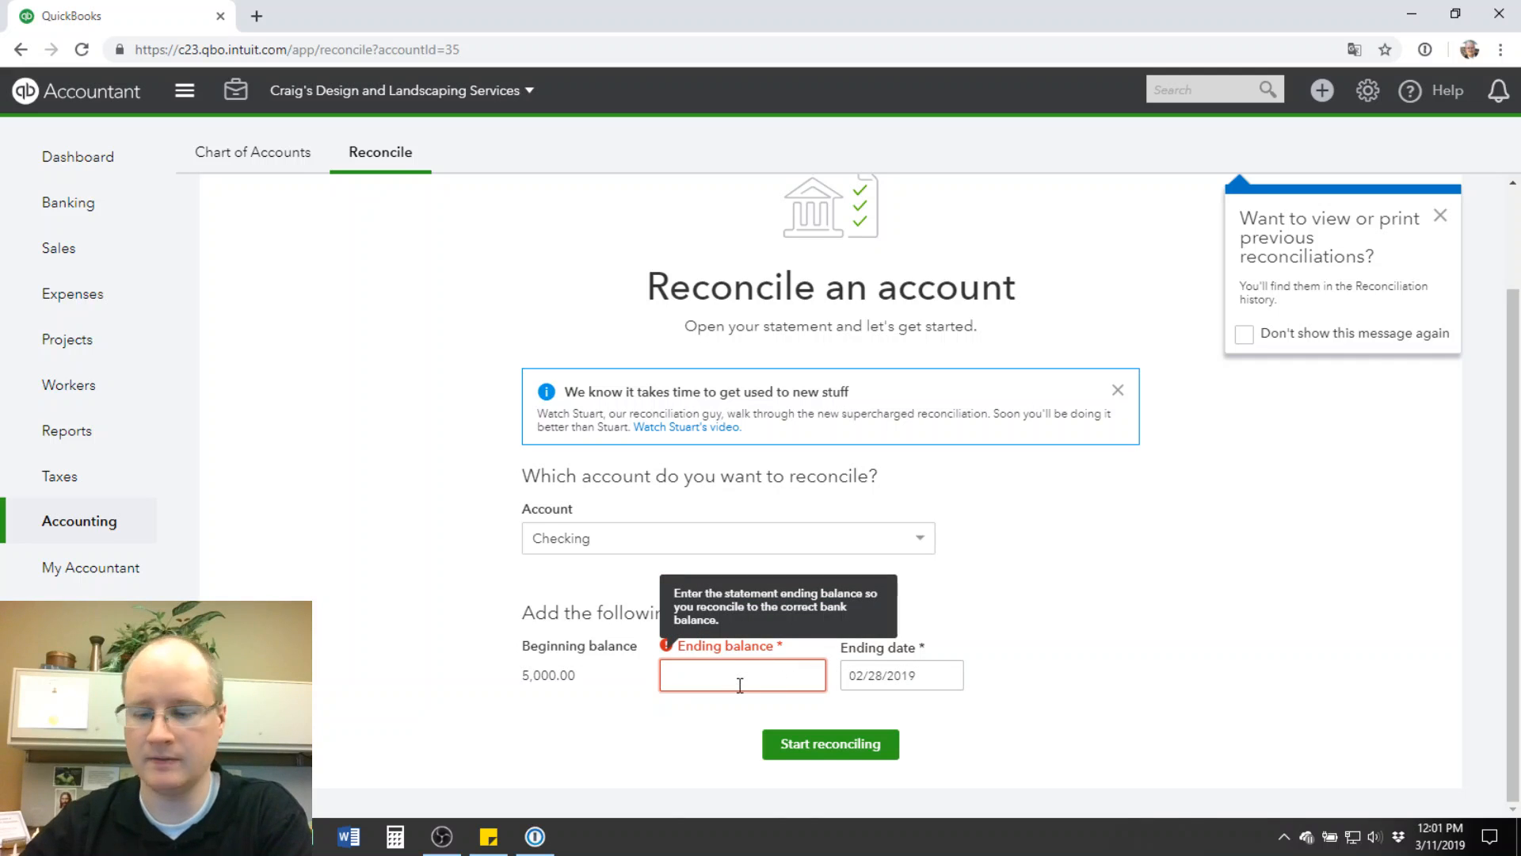
{"action": "type", "text": "6,00"}
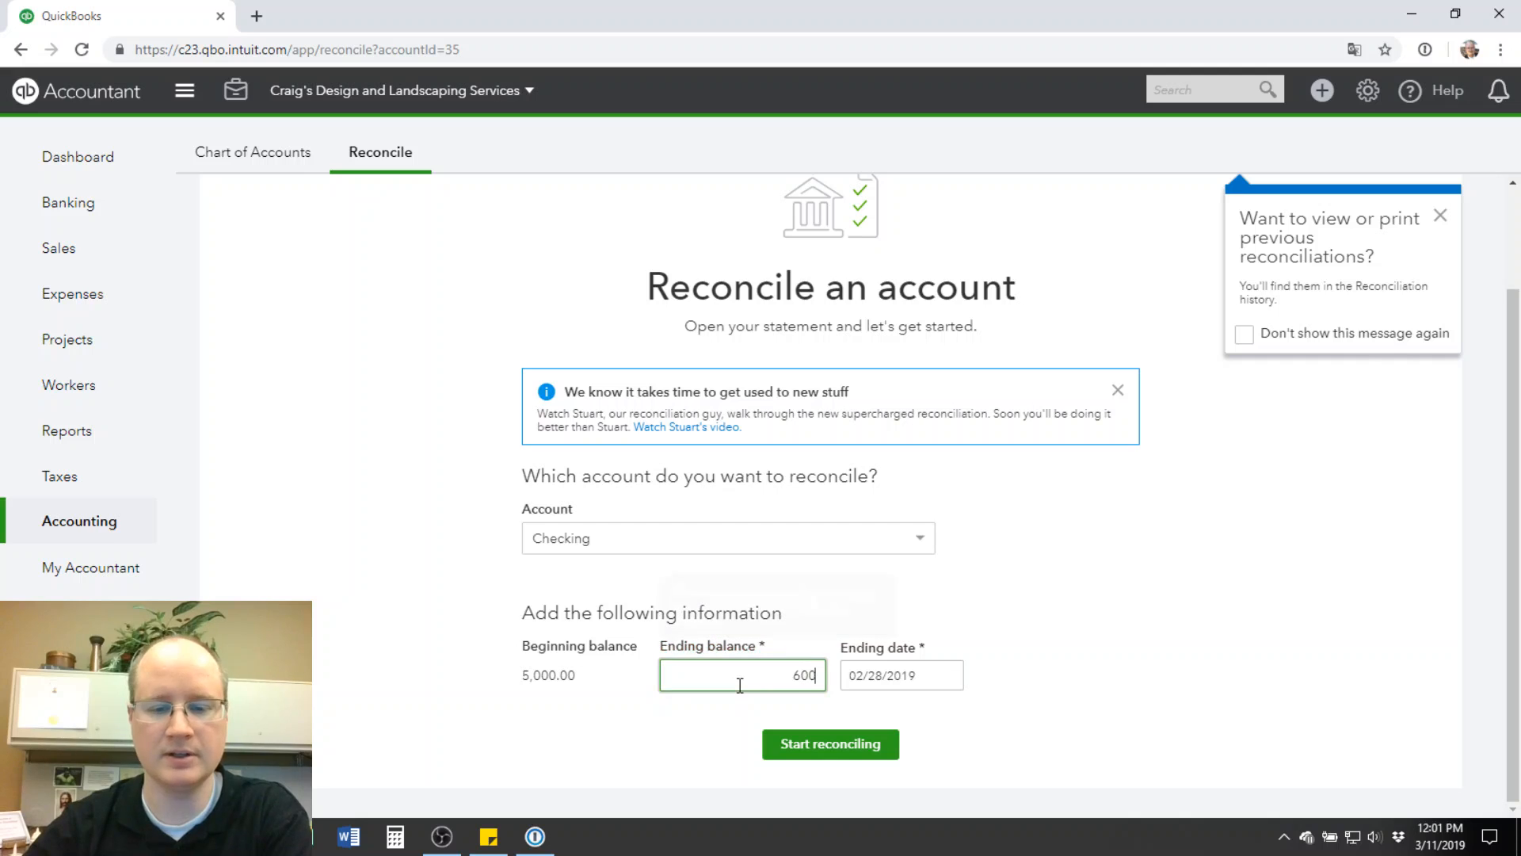
{"action": "type", "text": "0"}
{"action": "left_click", "coordinate": [1077, 686]}
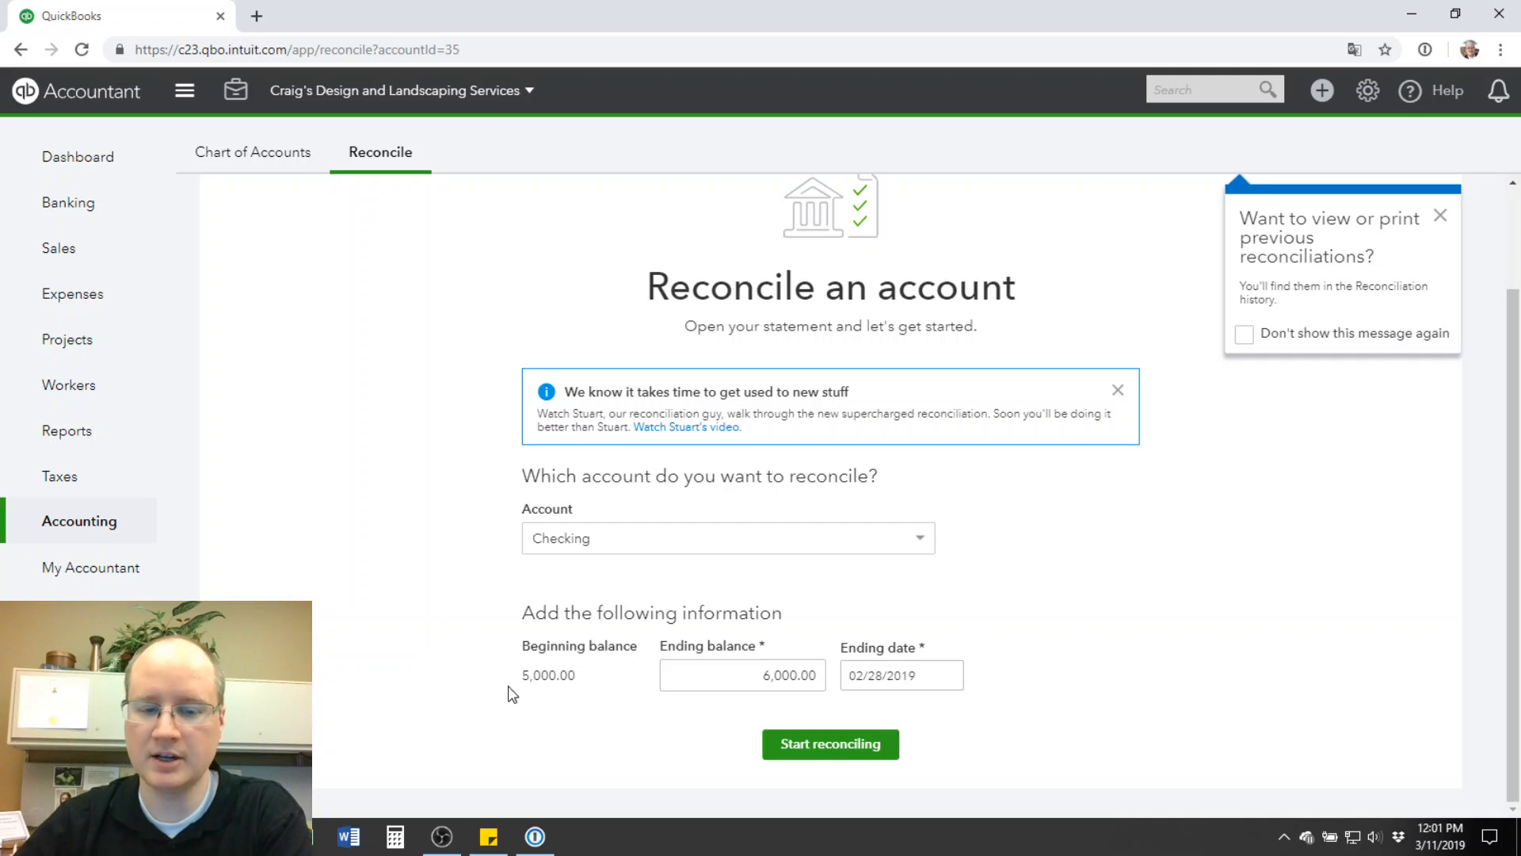
{"action": "left_click", "coordinate": [842, 744]}
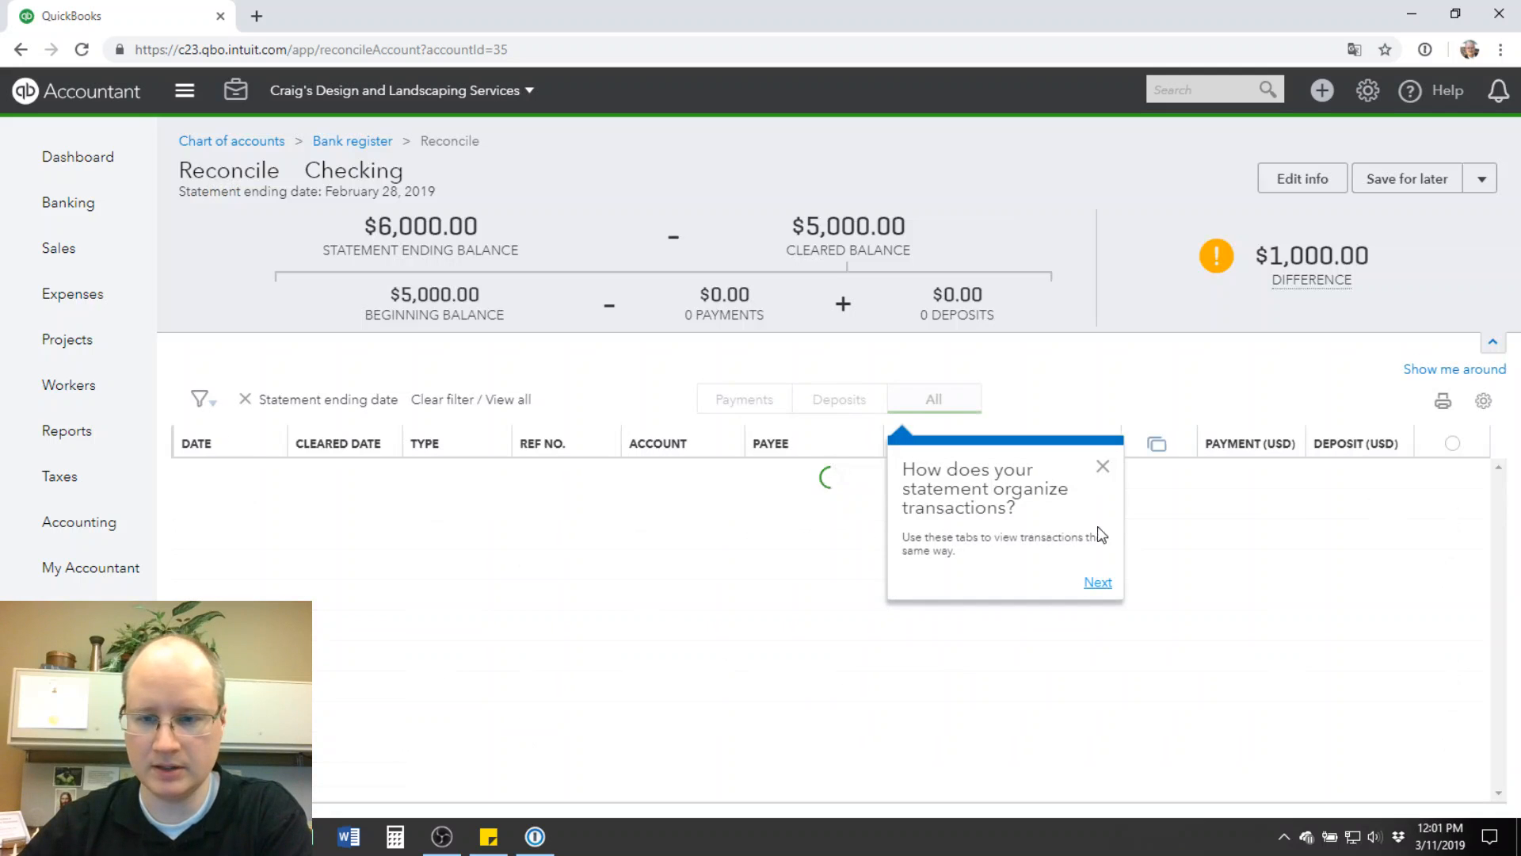
- Dismiss the guided tips covering the reconciliation transaction list
{"action": "left_click", "coordinate": [1103, 466]}
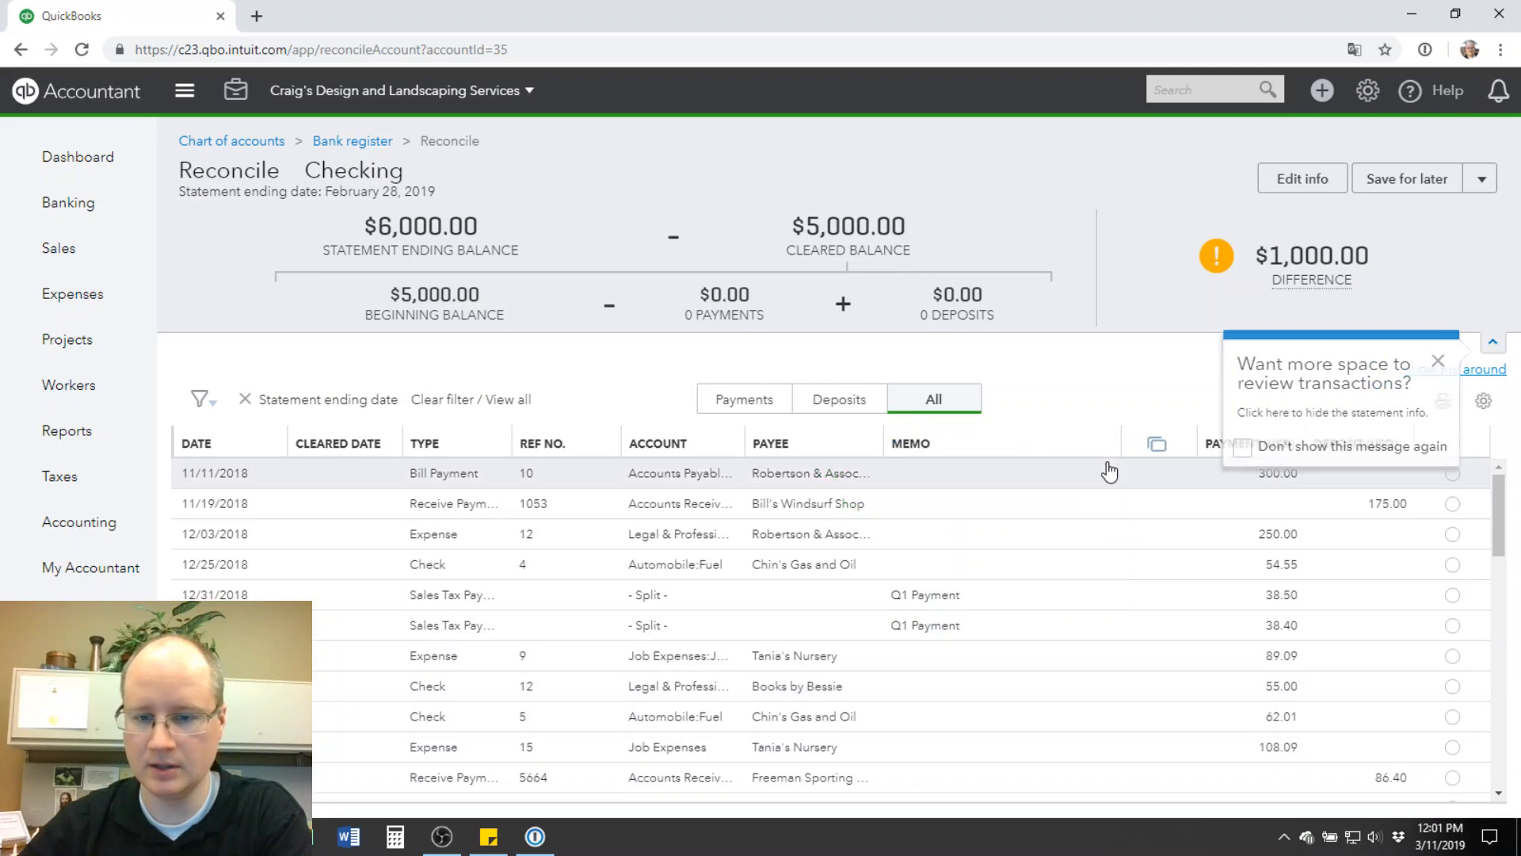
{"action": "left_click", "coordinate": [1438, 364]}
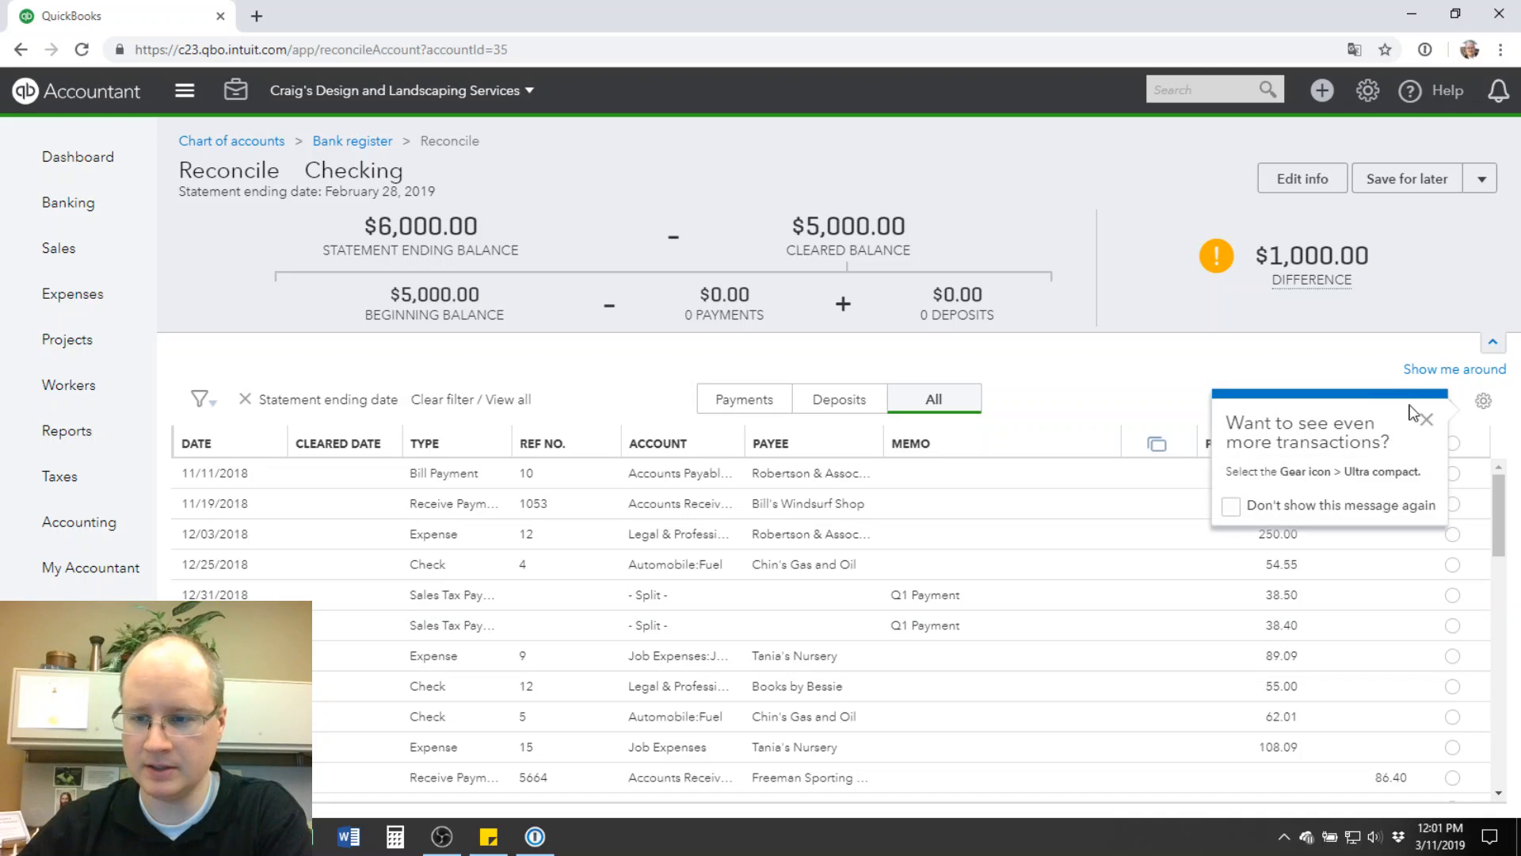
{"action": "left_click", "coordinate": [1433, 416]}
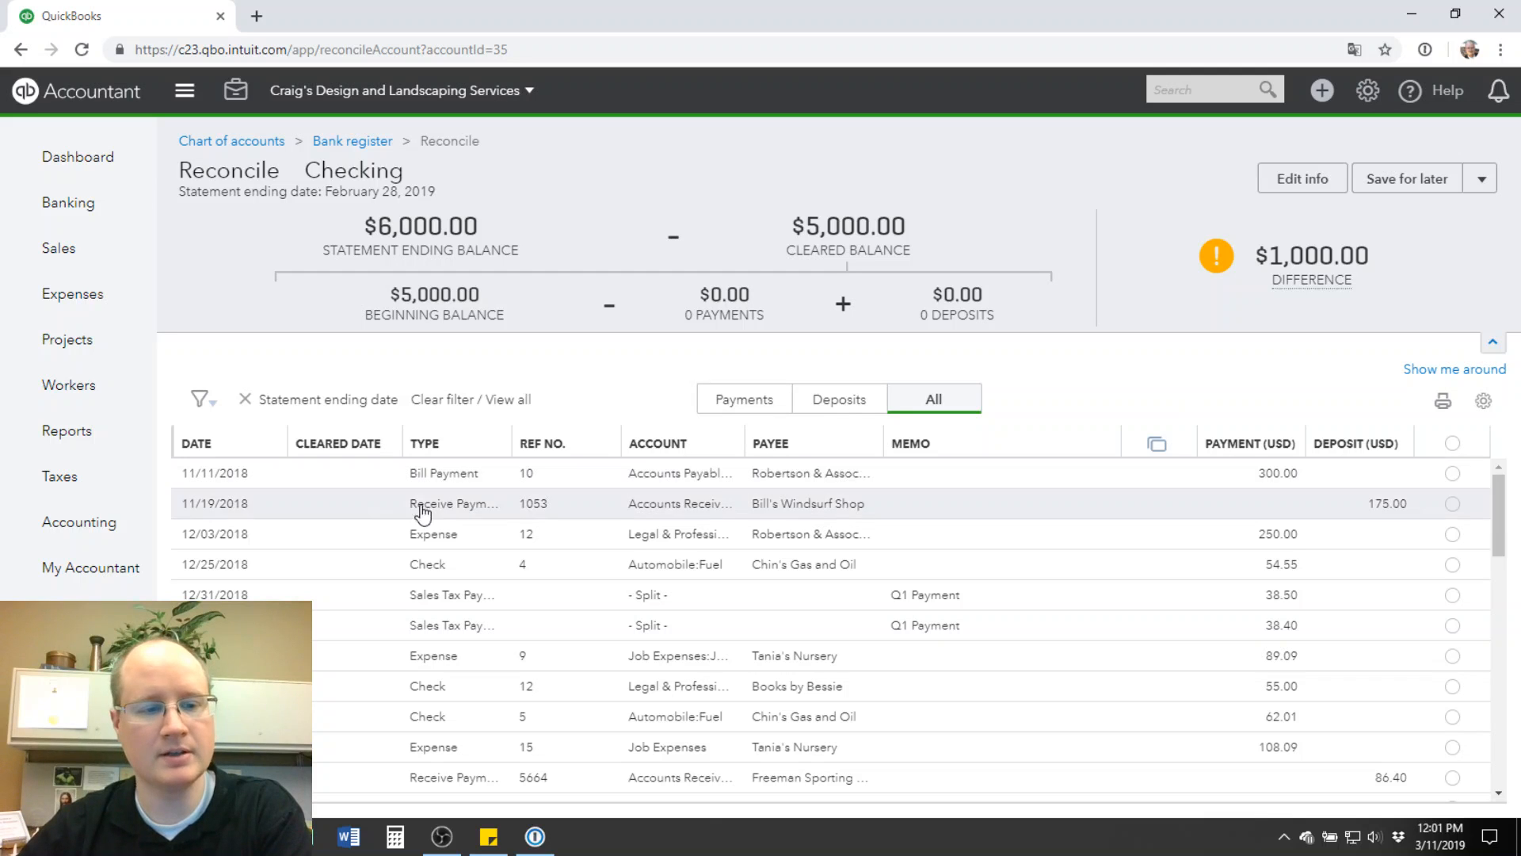
- Mark the first three listed transactions as cleared, and confirm selecting all transactions in the list
{"action": "scroll", "coordinate": [293, 515], "scroll_direction": "down", "scroll_amount": 10}
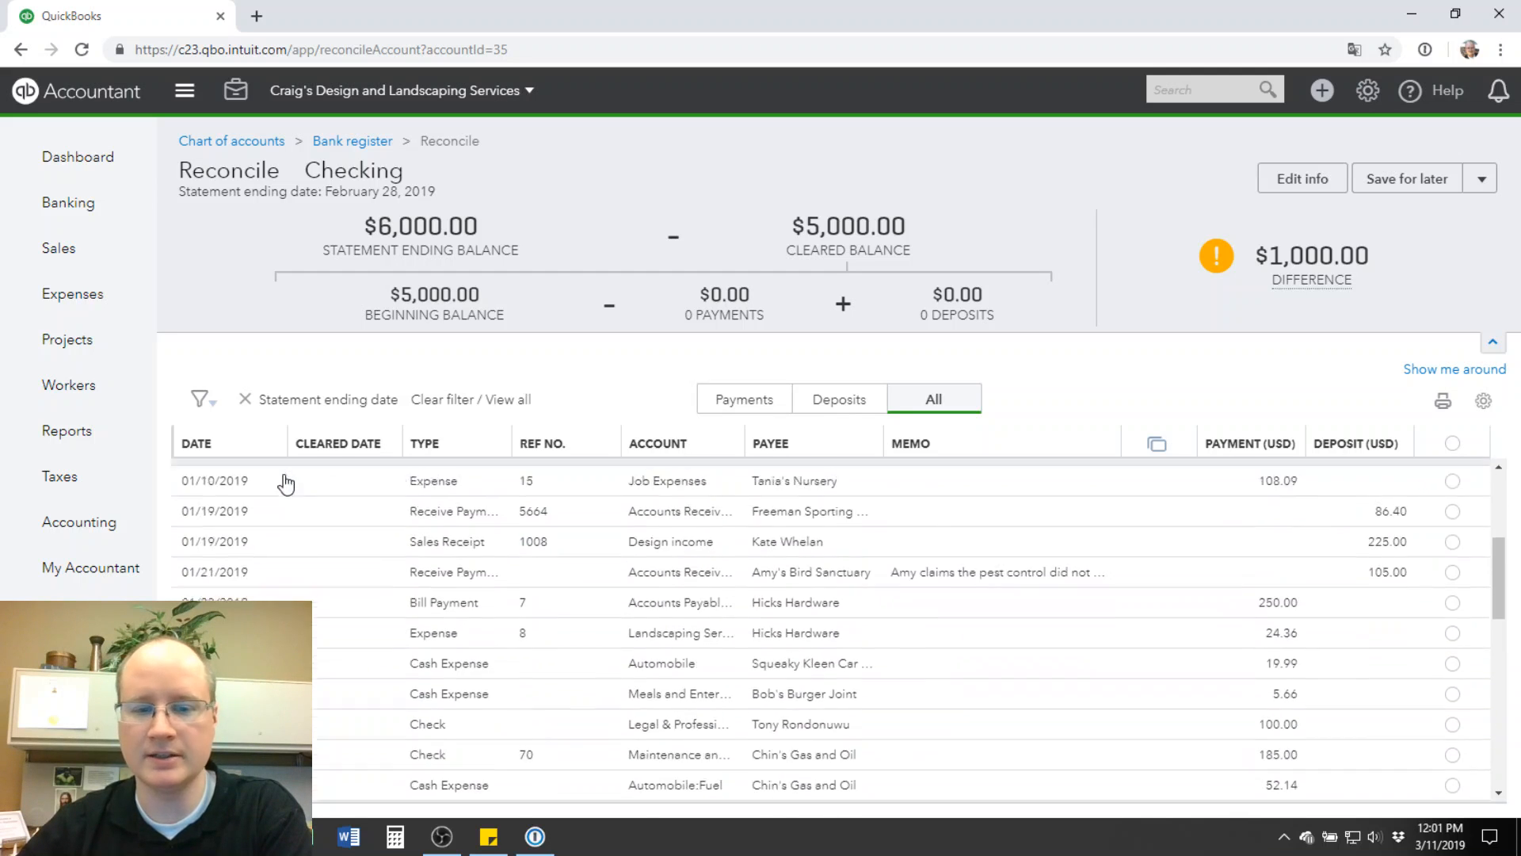
{"action": "scroll", "coordinate": [318, 583], "scroll_direction": "down", "scroll_amount": 4}
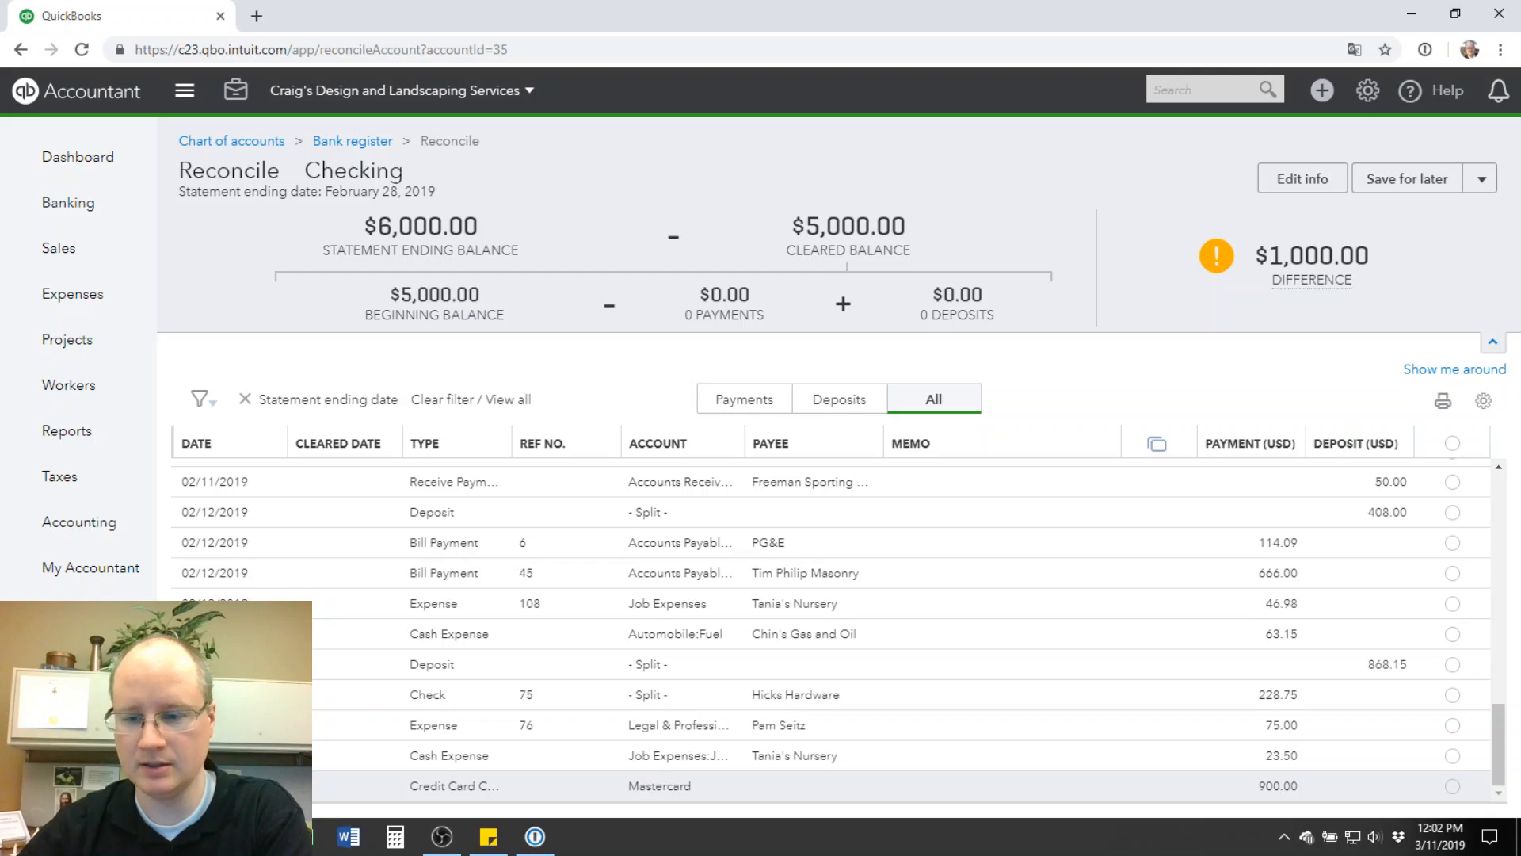
{"action": "scroll", "coordinate": [648, 630], "scroll_direction": "up", "scroll_amount": 6}
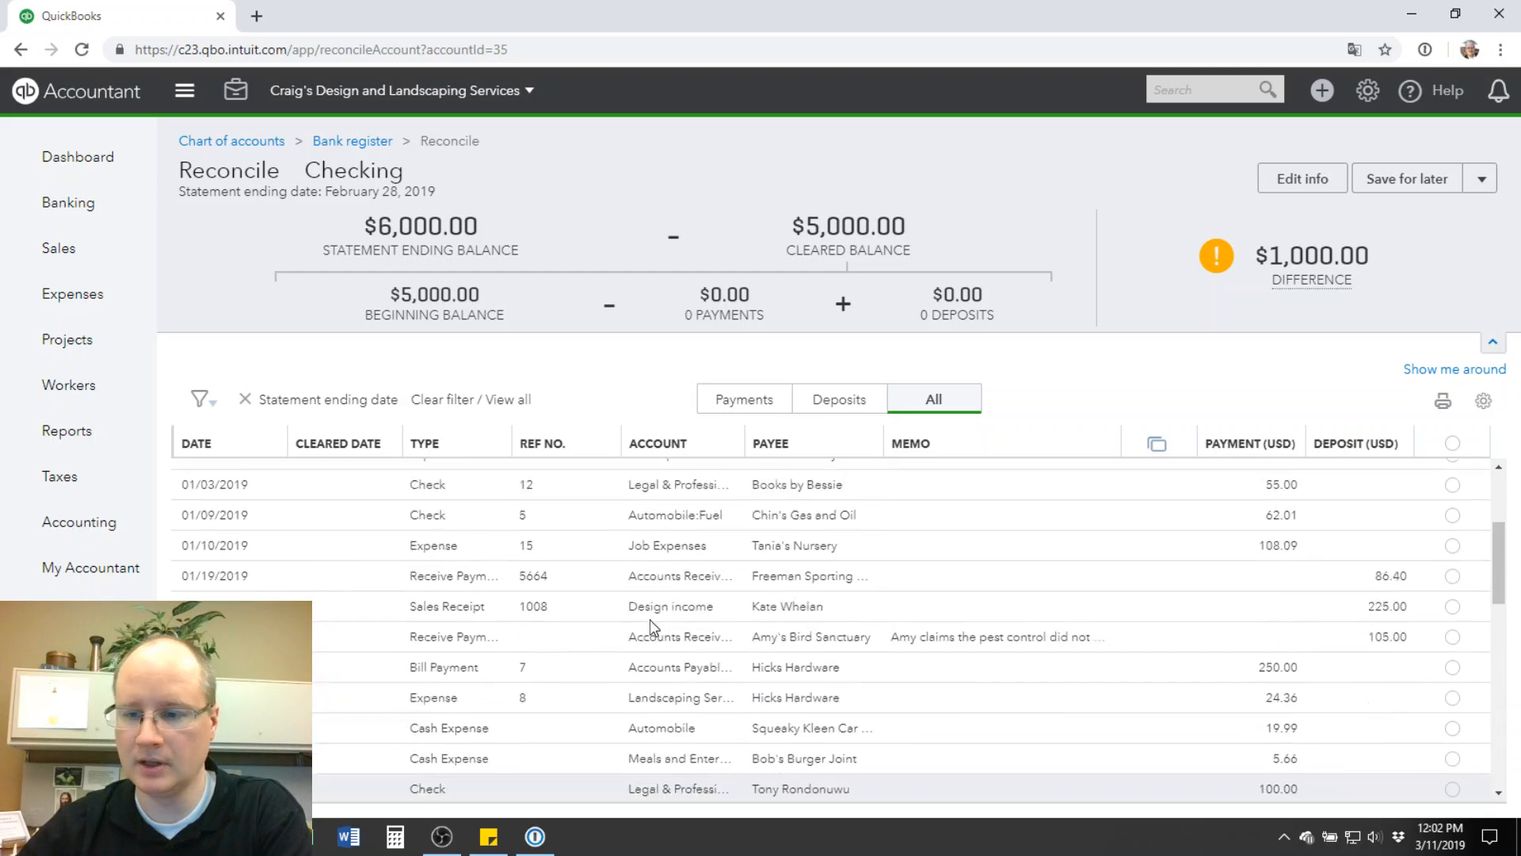
{"action": "scroll", "coordinate": [650, 625], "scroll_direction": "up", "scroll_amount": 3}
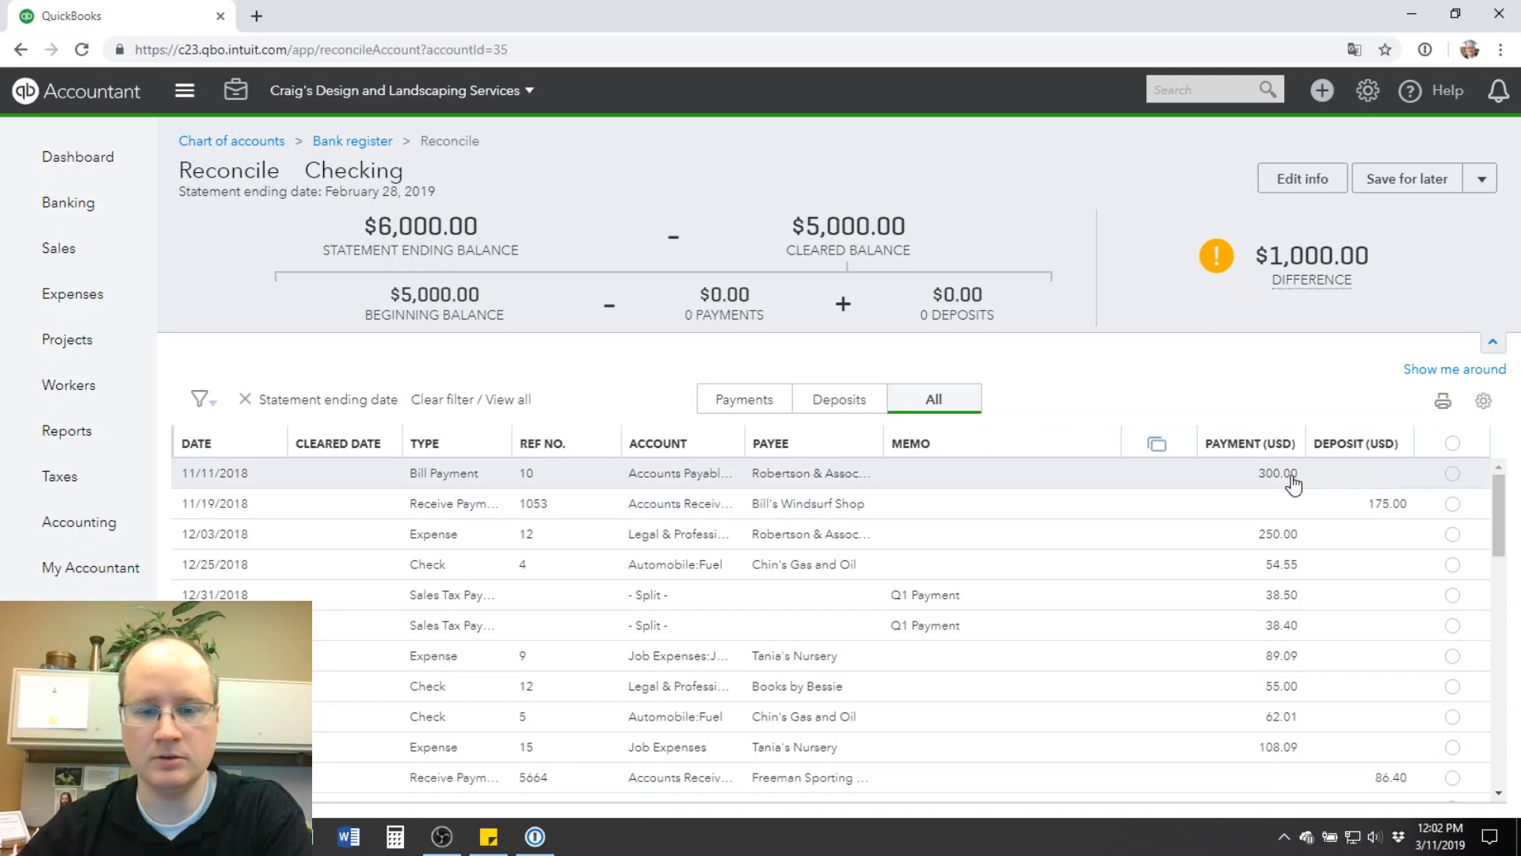
{"action": "left_click", "coordinate": [1452, 474]}
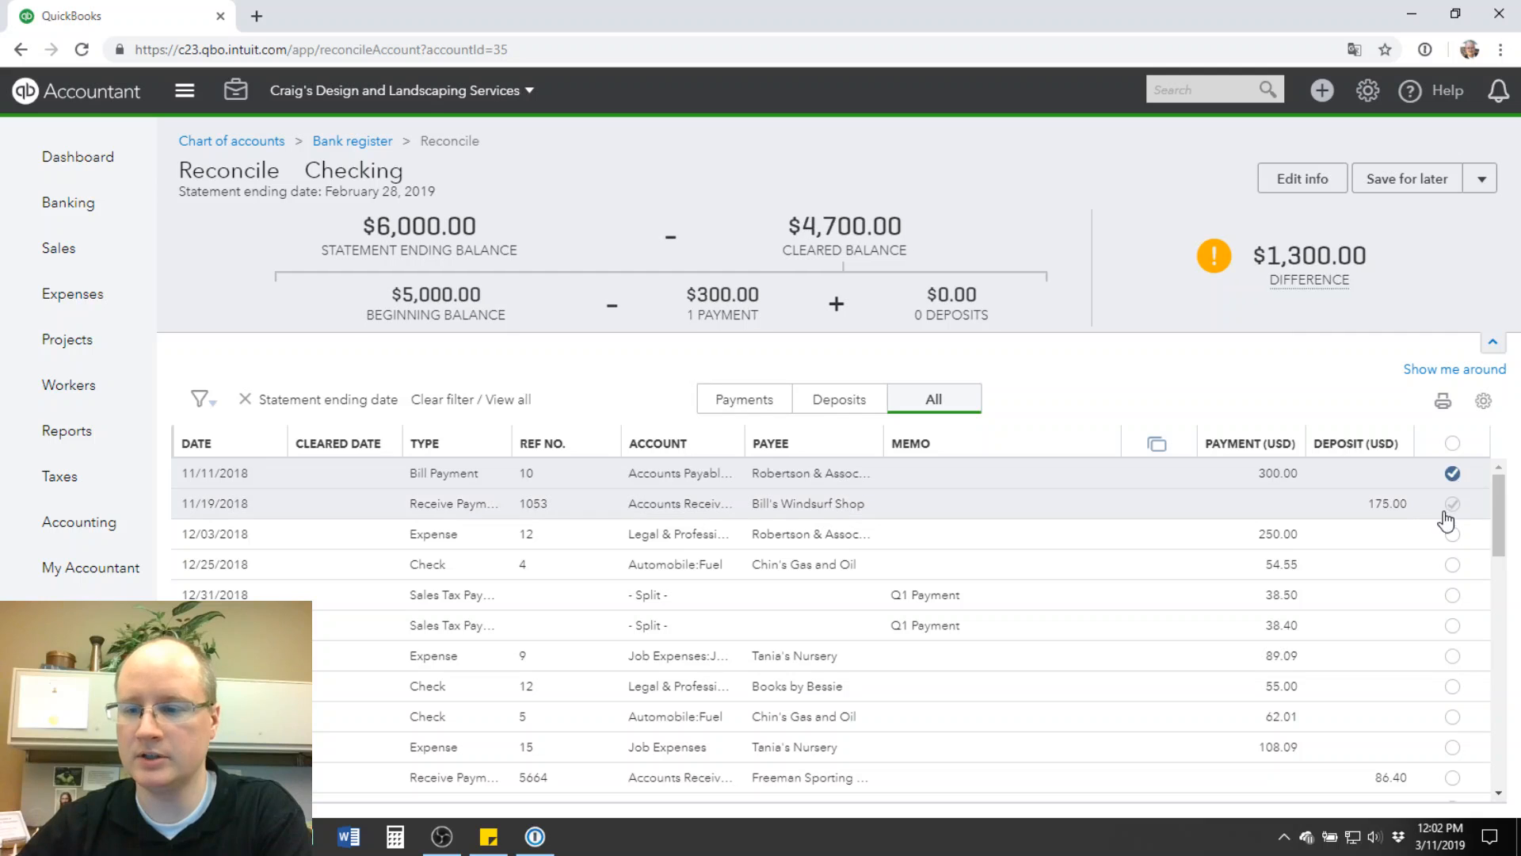
{"action": "left_click", "coordinate": [1454, 507]}
{"action": "scroll", "coordinate": [1426, 586], "scroll_direction": "down", "scroll_amount": 5}
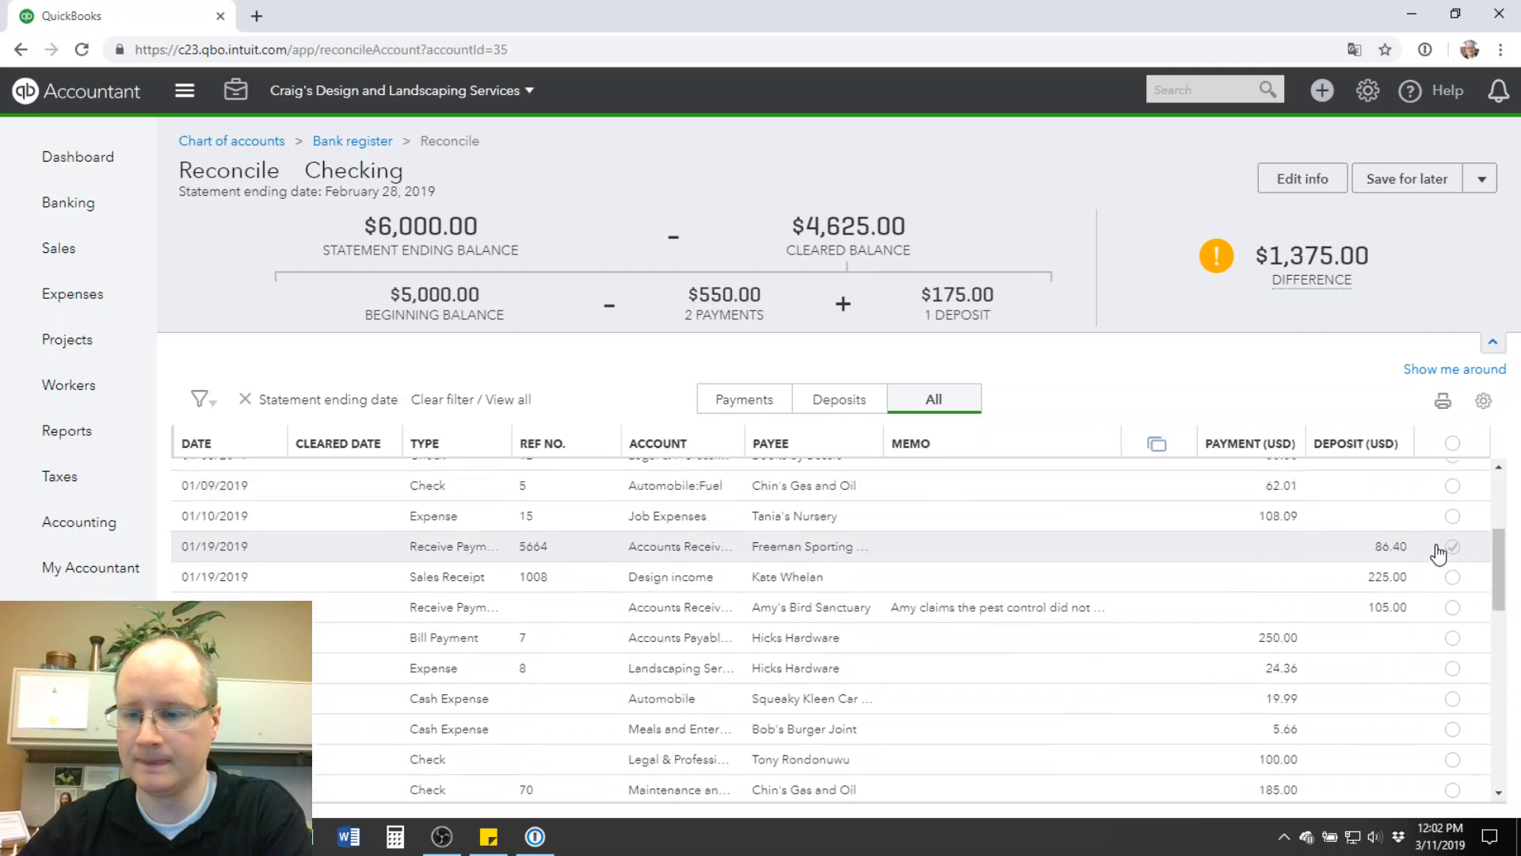
{"action": "left_click", "coordinate": [1452, 443]}
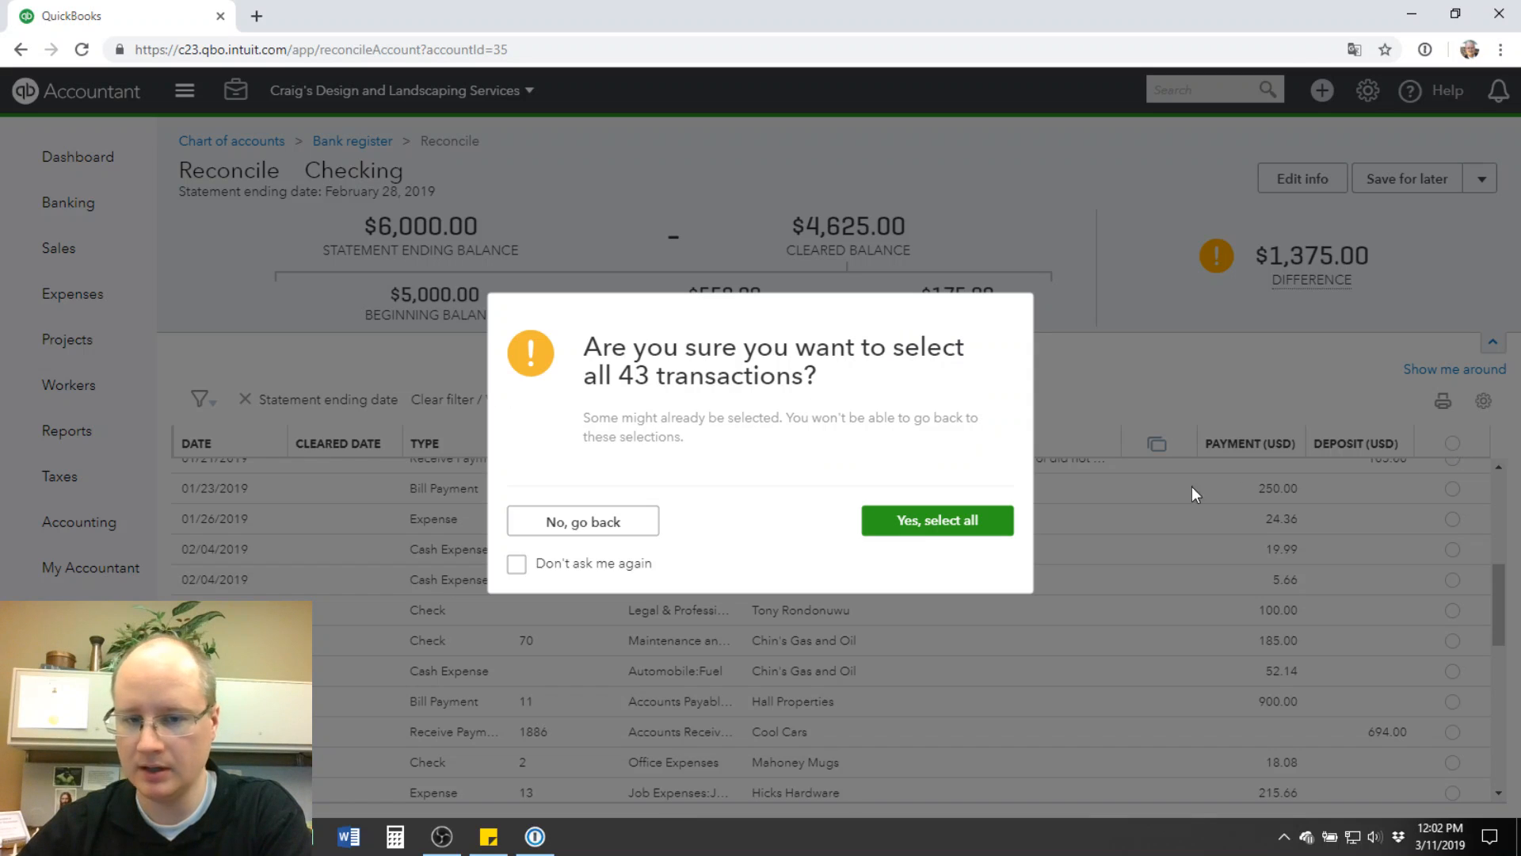
{"action": "left_click", "coordinate": [937, 526]}
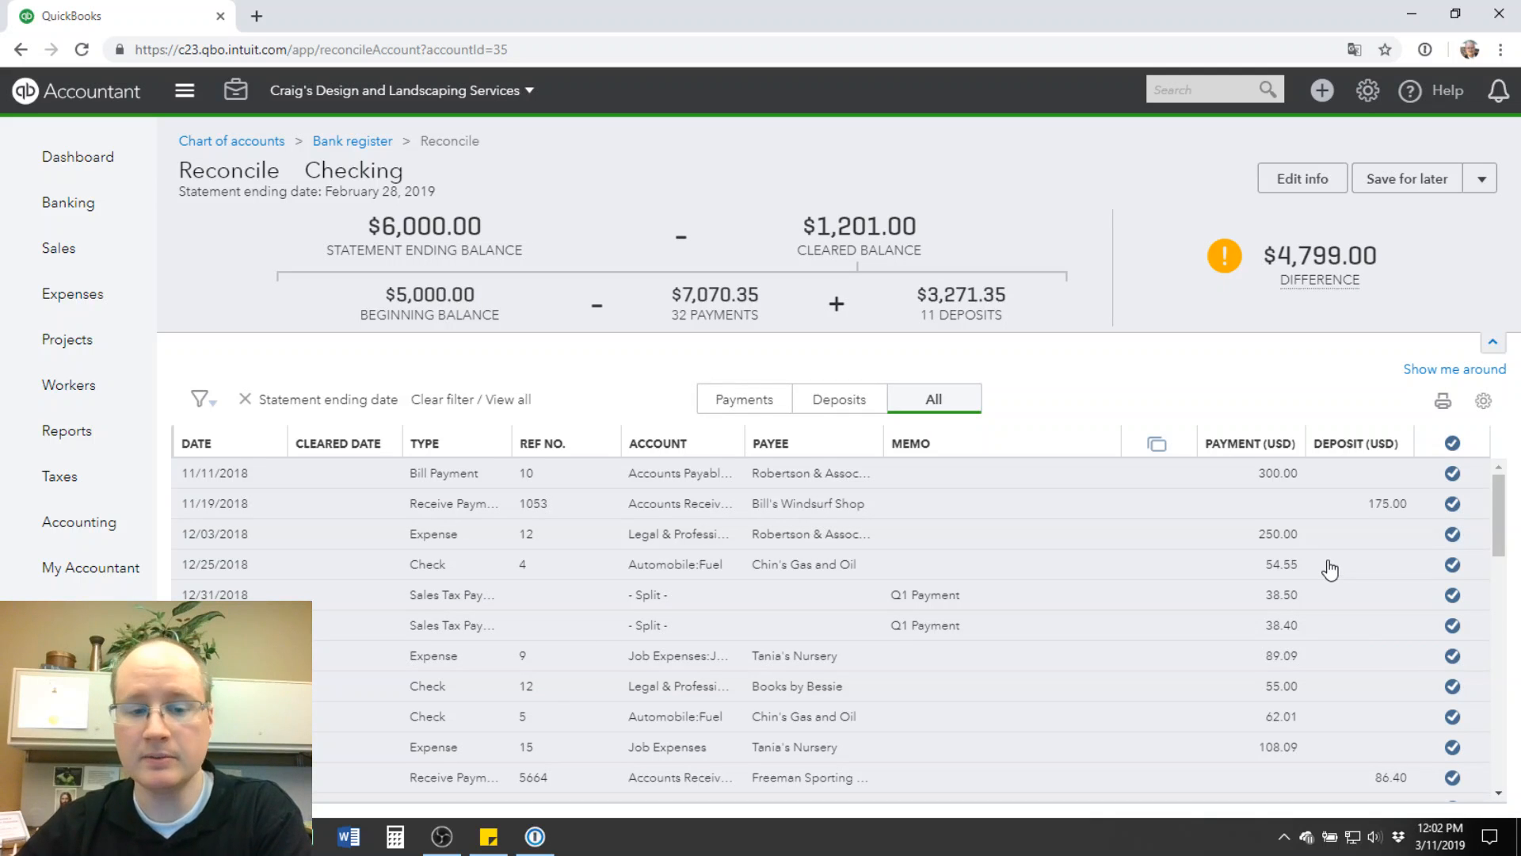
- Review the selected transactions and compare the payments and deposits totals in the reconciliation summary
{"action": "scroll", "coordinate": [1330, 569], "scroll_direction": "down", "scroll_amount": 10}
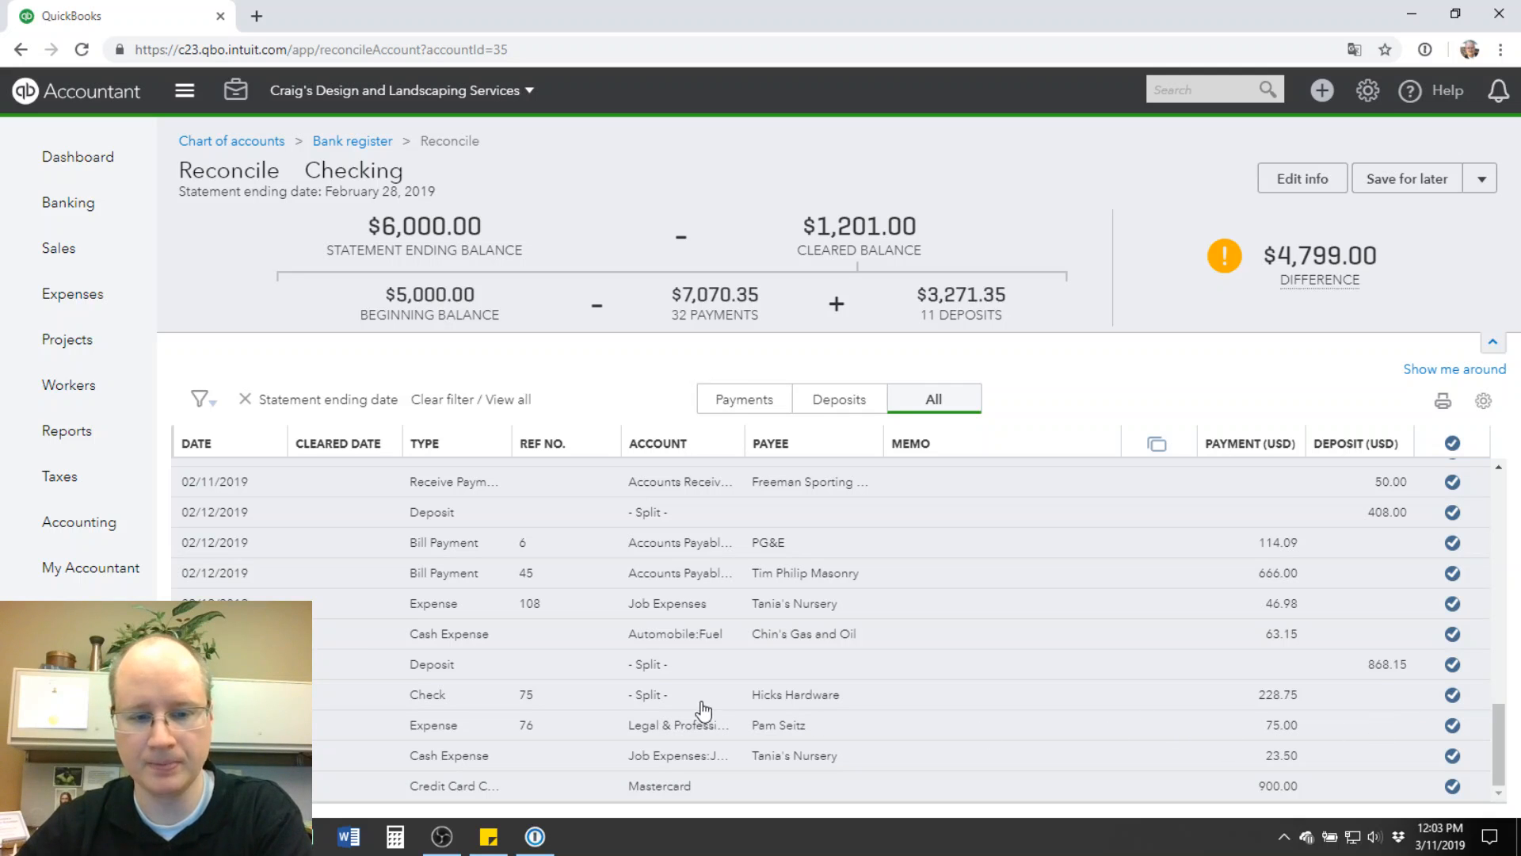
{"action": "scroll", "coordinate": [686, 707], "scroll_direction": "up", "scroll_amount": 4}
{"action": "scroll", "coordinate": [686, 708], "scroll_direction": "up", "scroll_amount": 8}
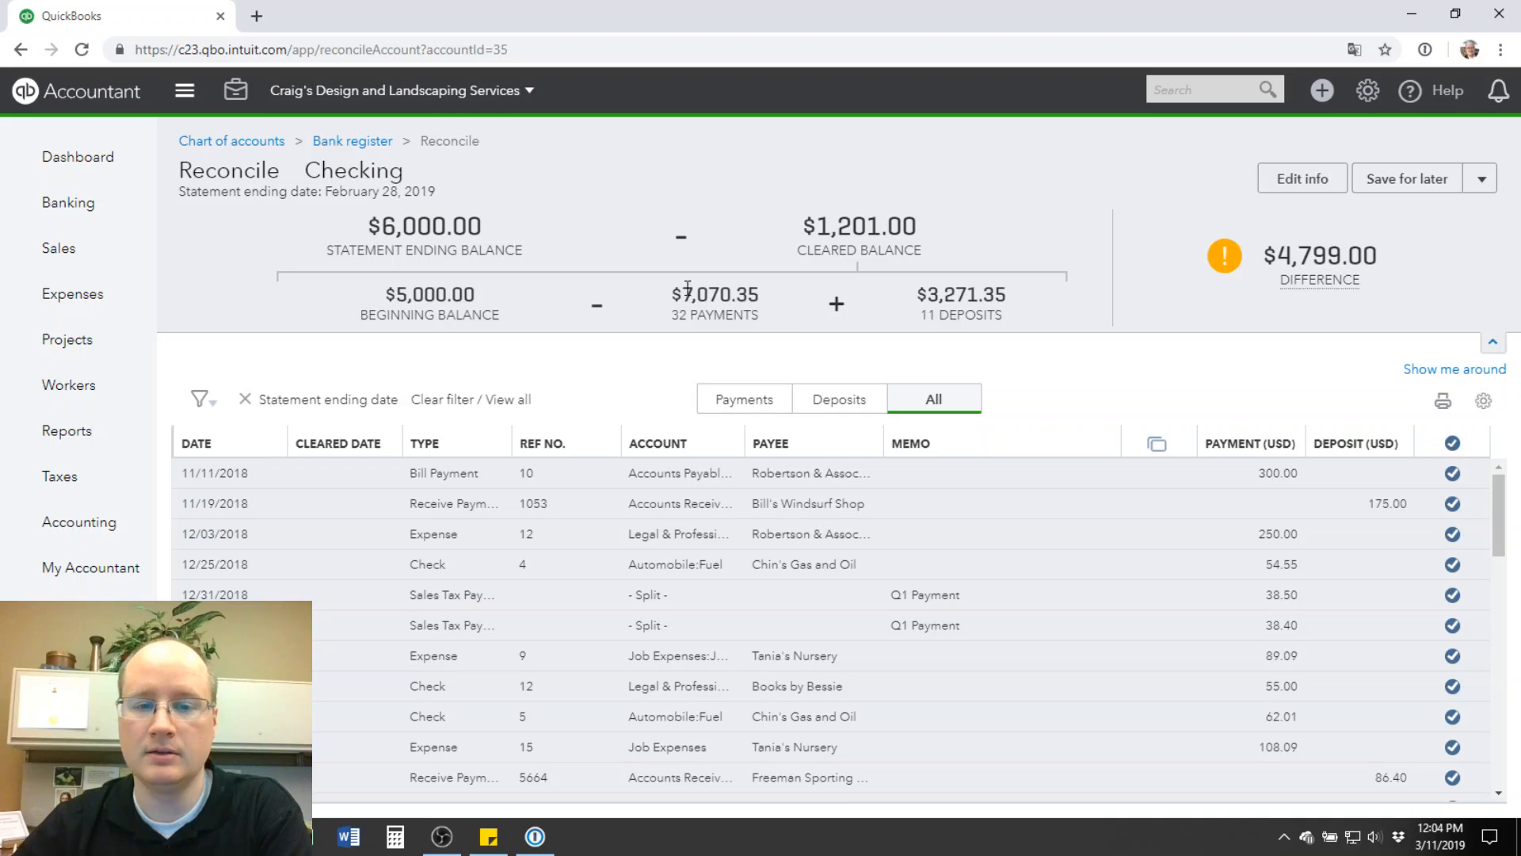
{"action": "left_click_drag", "start_coordinate": [683, 293], "coordinate": [762, 296]}
{"action": "left_click_drag", "start_coordinate": [929, 291], "coordinate": [1006, 290]}
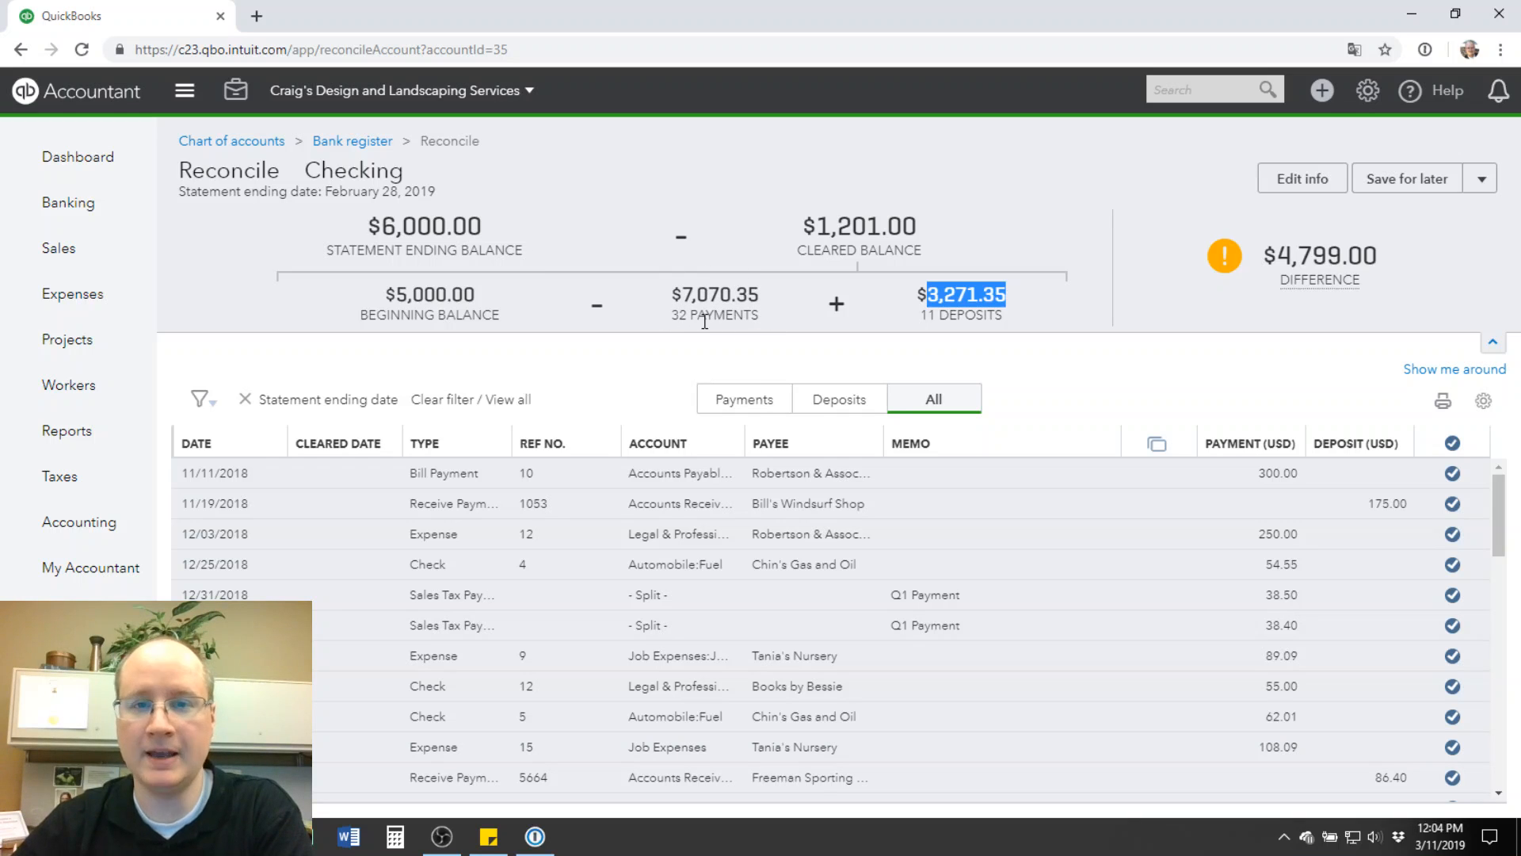
{"action": "left_click", "coordinate": [955, 306]}
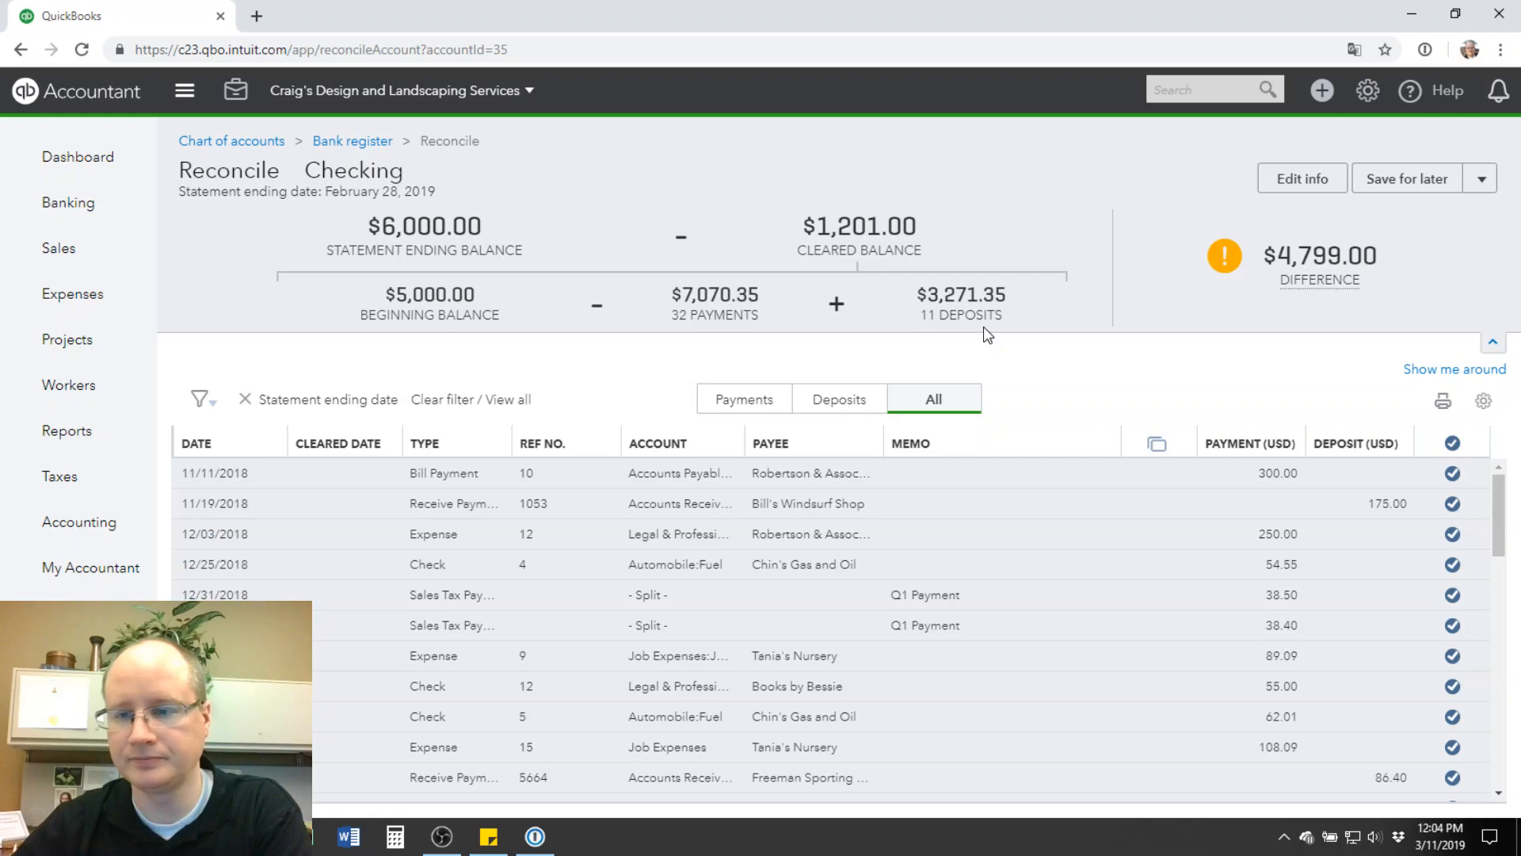
- Collapse the statement summary to make more room for the transaction list, and check the difference amount
{"action": "left_click", "coordinate": [1493, 347]}
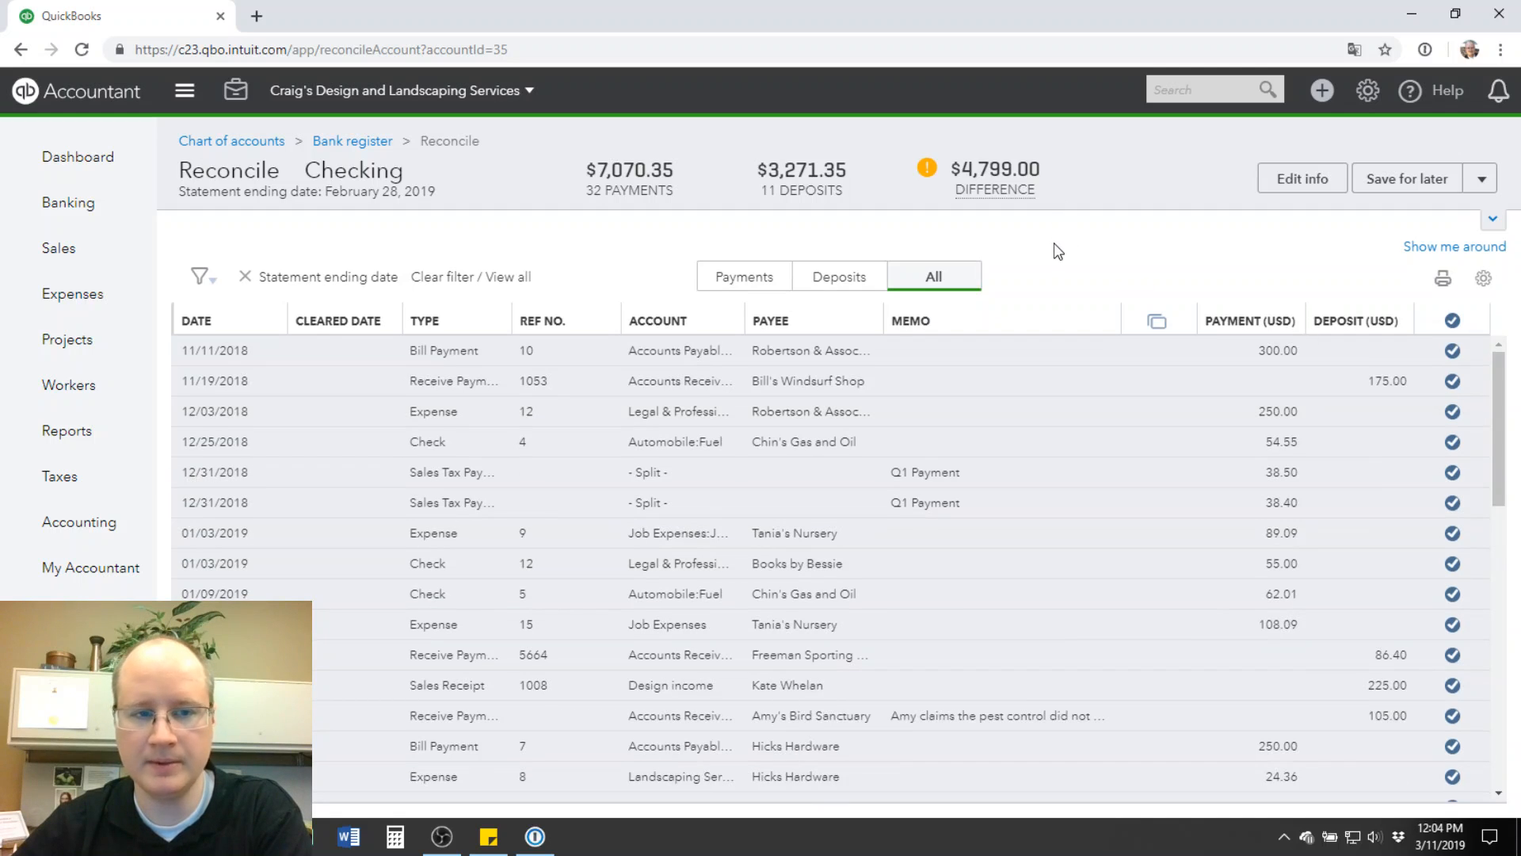
{"action": "mouse_move", "coordinate": [1059, 190]}
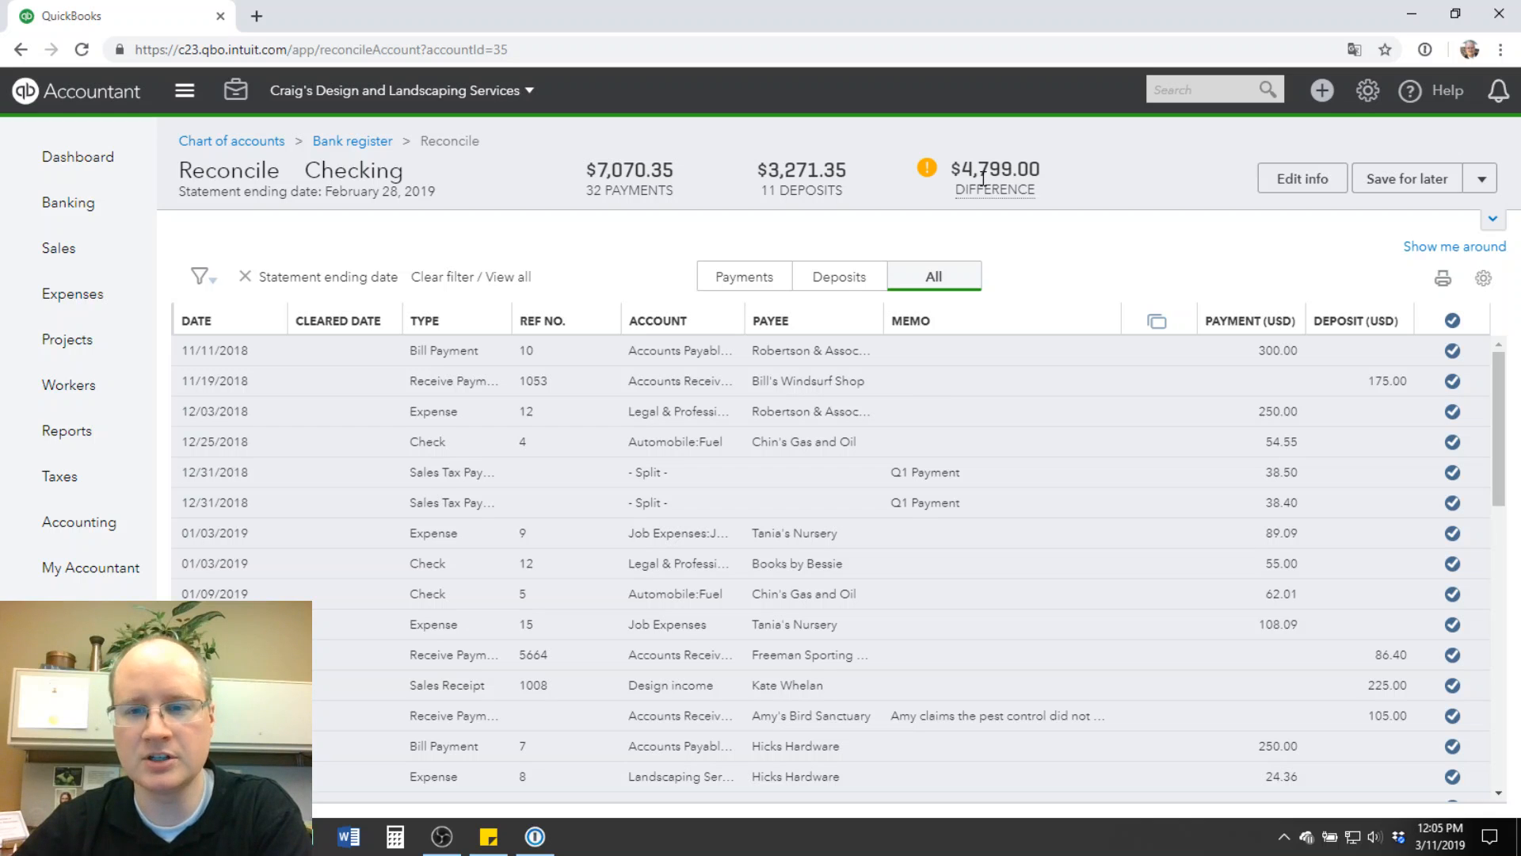
{"action": "mouse_move", "coordinate": [999, 180]}
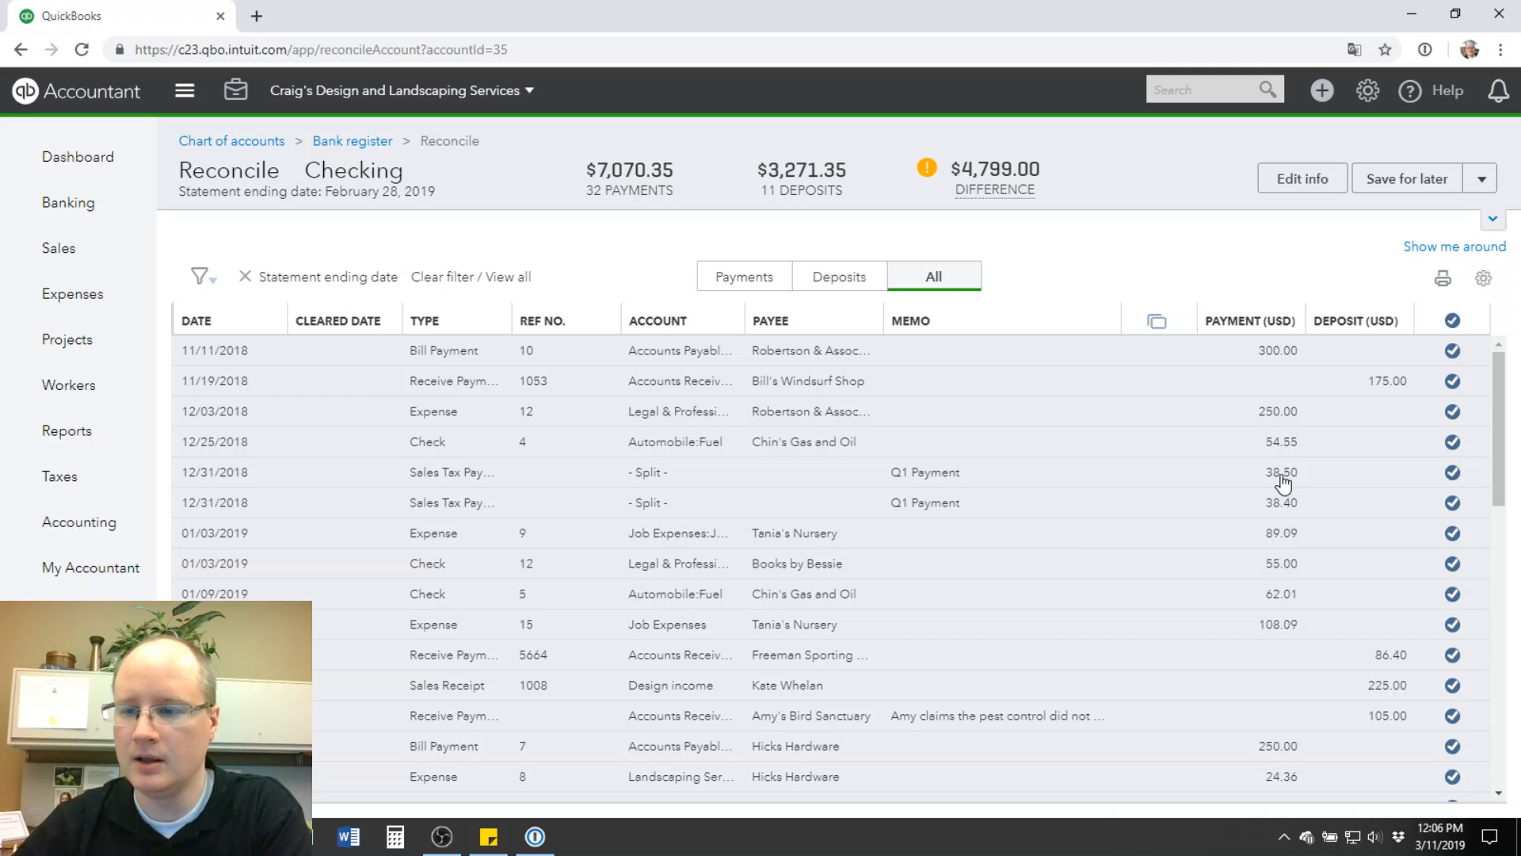
- Limit the reconciliation list to payments and look through the payment amounts down to the end
{"action": "scroll", "coordinate": [1281, 480], "scroll_direction": "down", "scroll_amount": 10}
{"action": "scroll", "coordinate": [1283, 481], "scroll_direction": "up", "scroll_amount": 10}
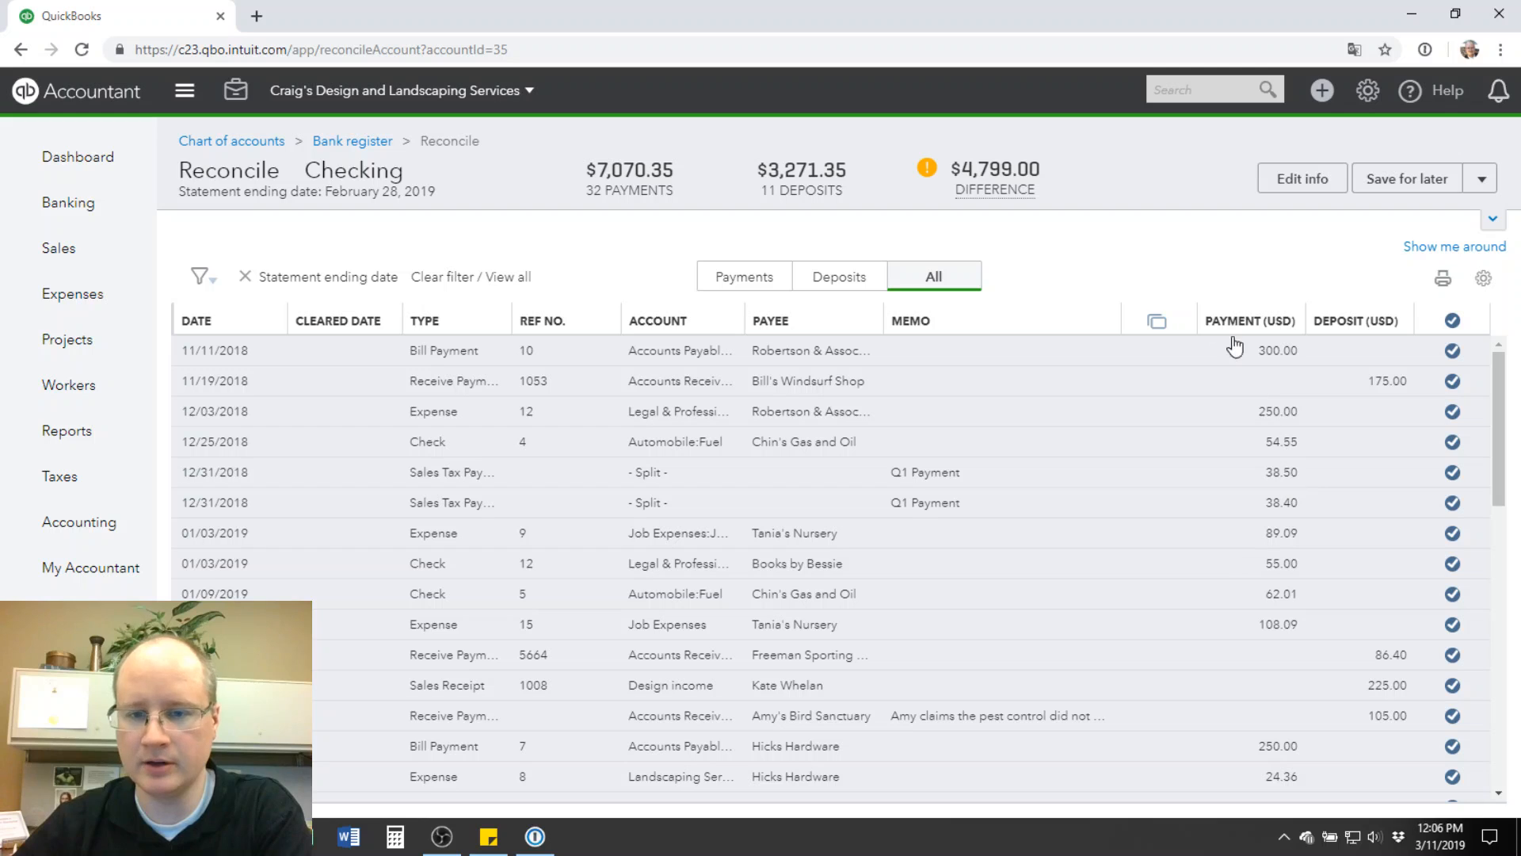
{"action": "left_click", "coordinate": [755, 284]}
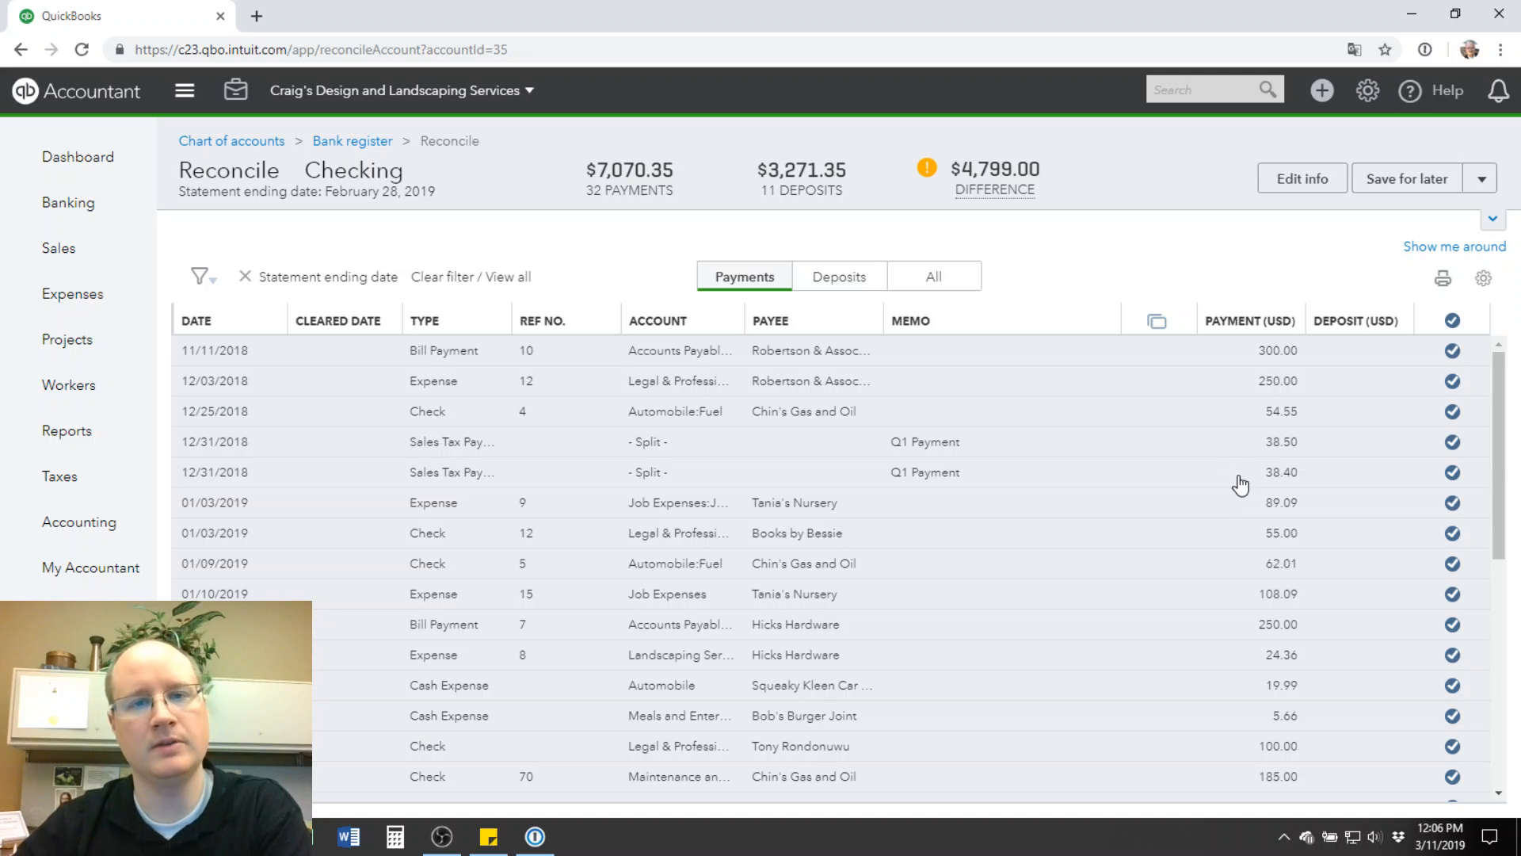
{"action": "scroll", "coordinate": [1241, 483], "scroll_direction": "down", "scroll_amount": 6}
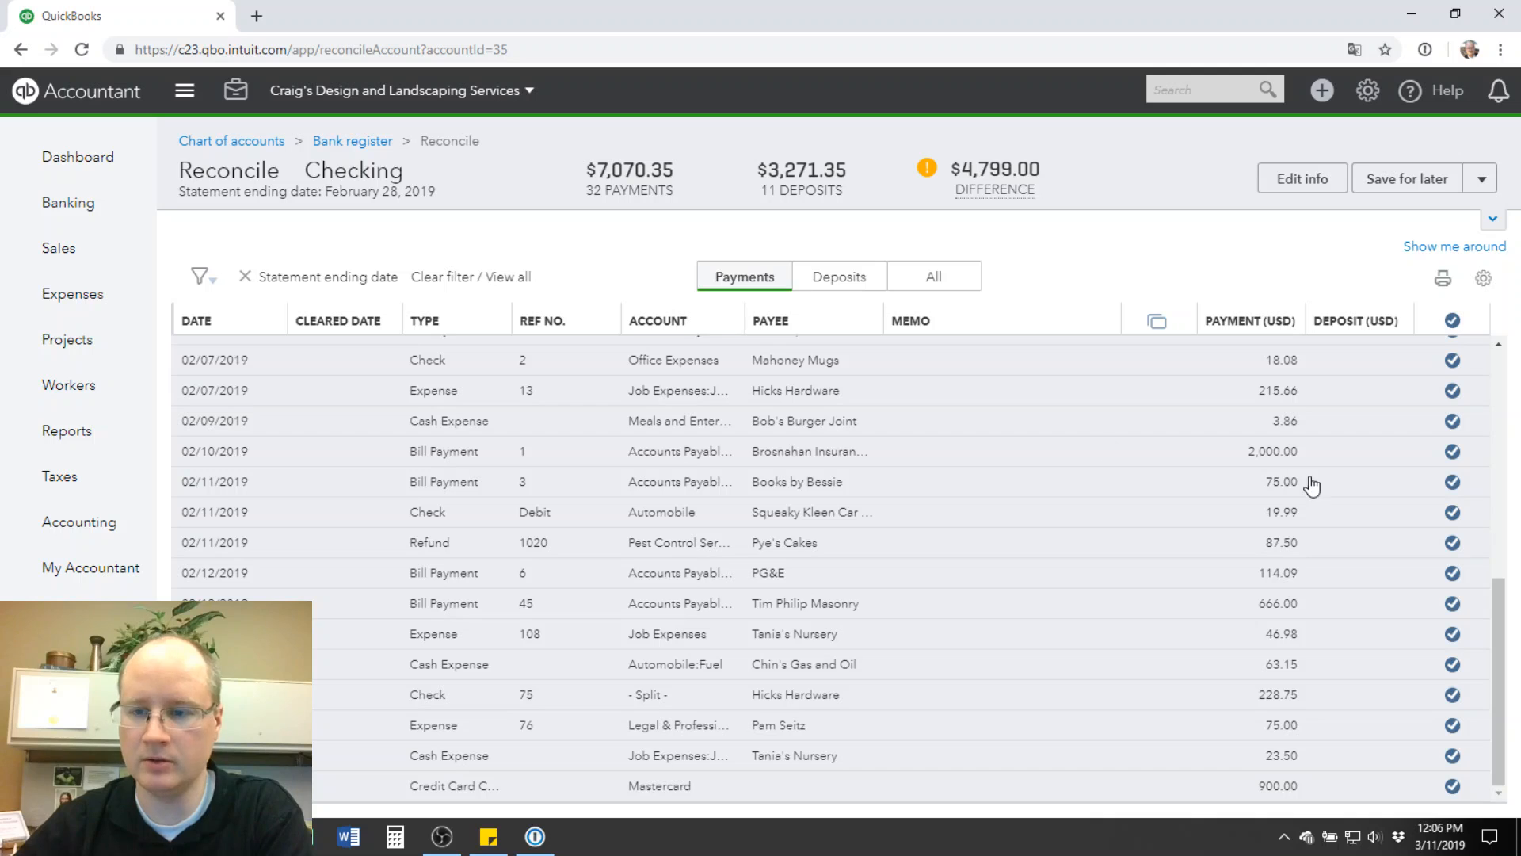
- Switch the reconciliation list from payments only to deposits, and return it to all transactions
{"action": "scroll", "coordinate": [1307, 484], "scroll_direction": "up", "scroll_amount": 10}
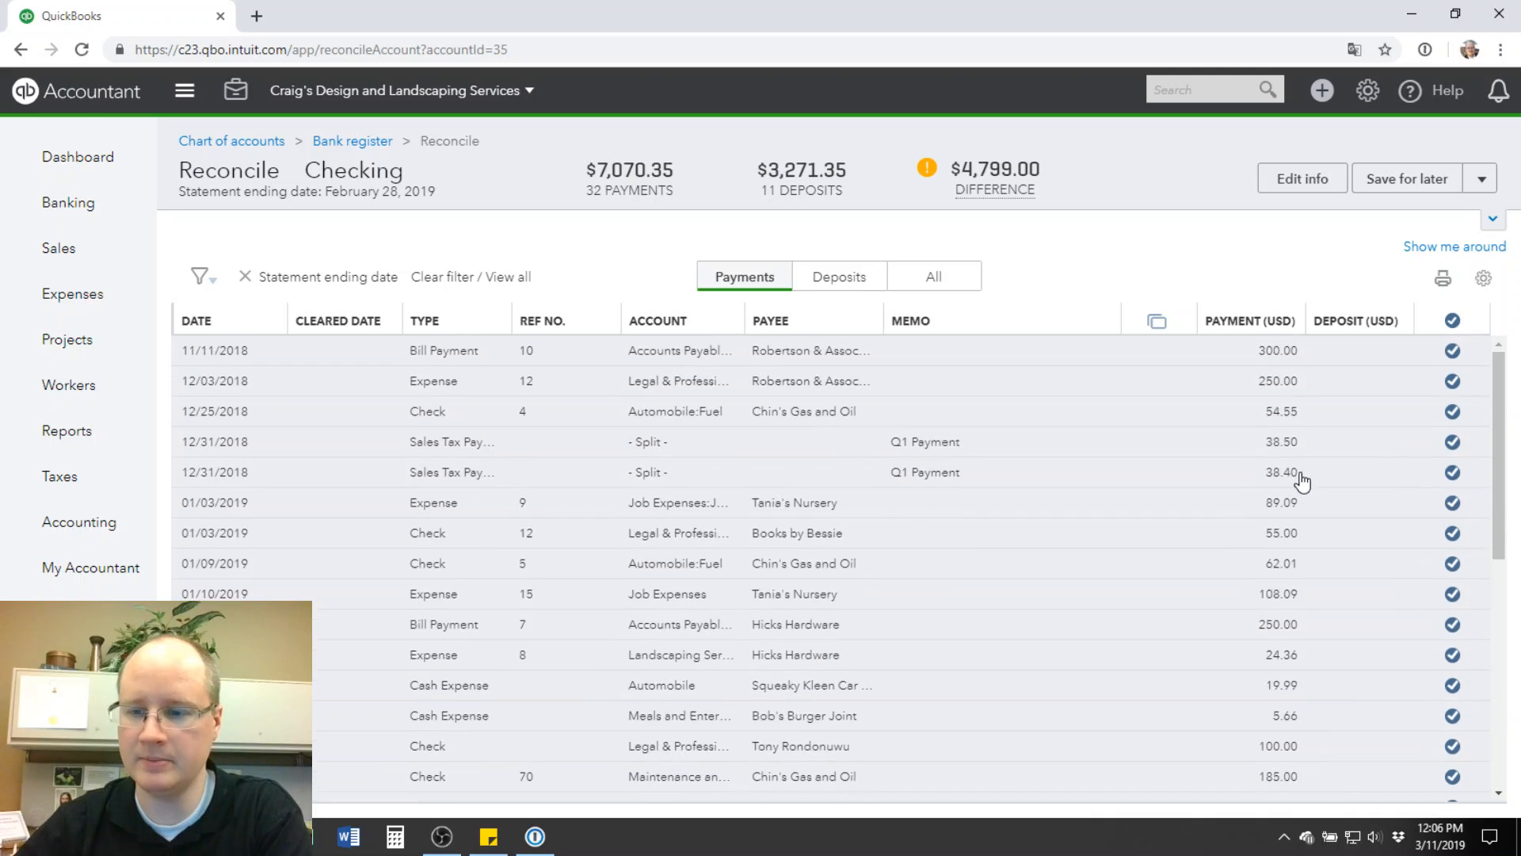
{"action": "left_click", "coordinate": [865, 284]}
{"action": "left_click", "coordinate": [949, 287]}
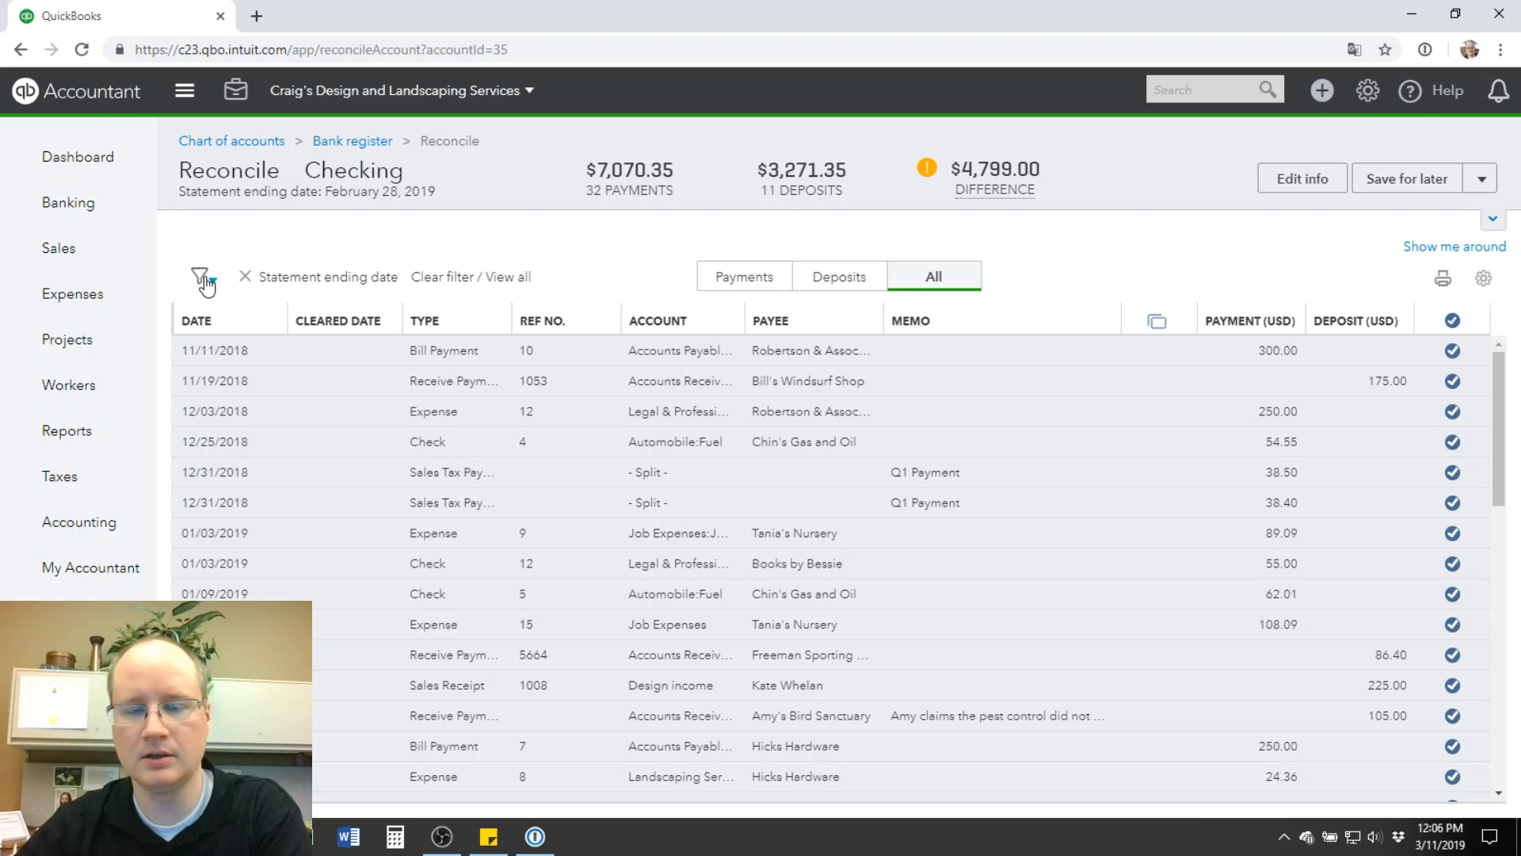
- Search the reconciliation list for the amount 54.55, and remove that amount filter again
{"action": "left_click", "coordinate": [203, 279]}
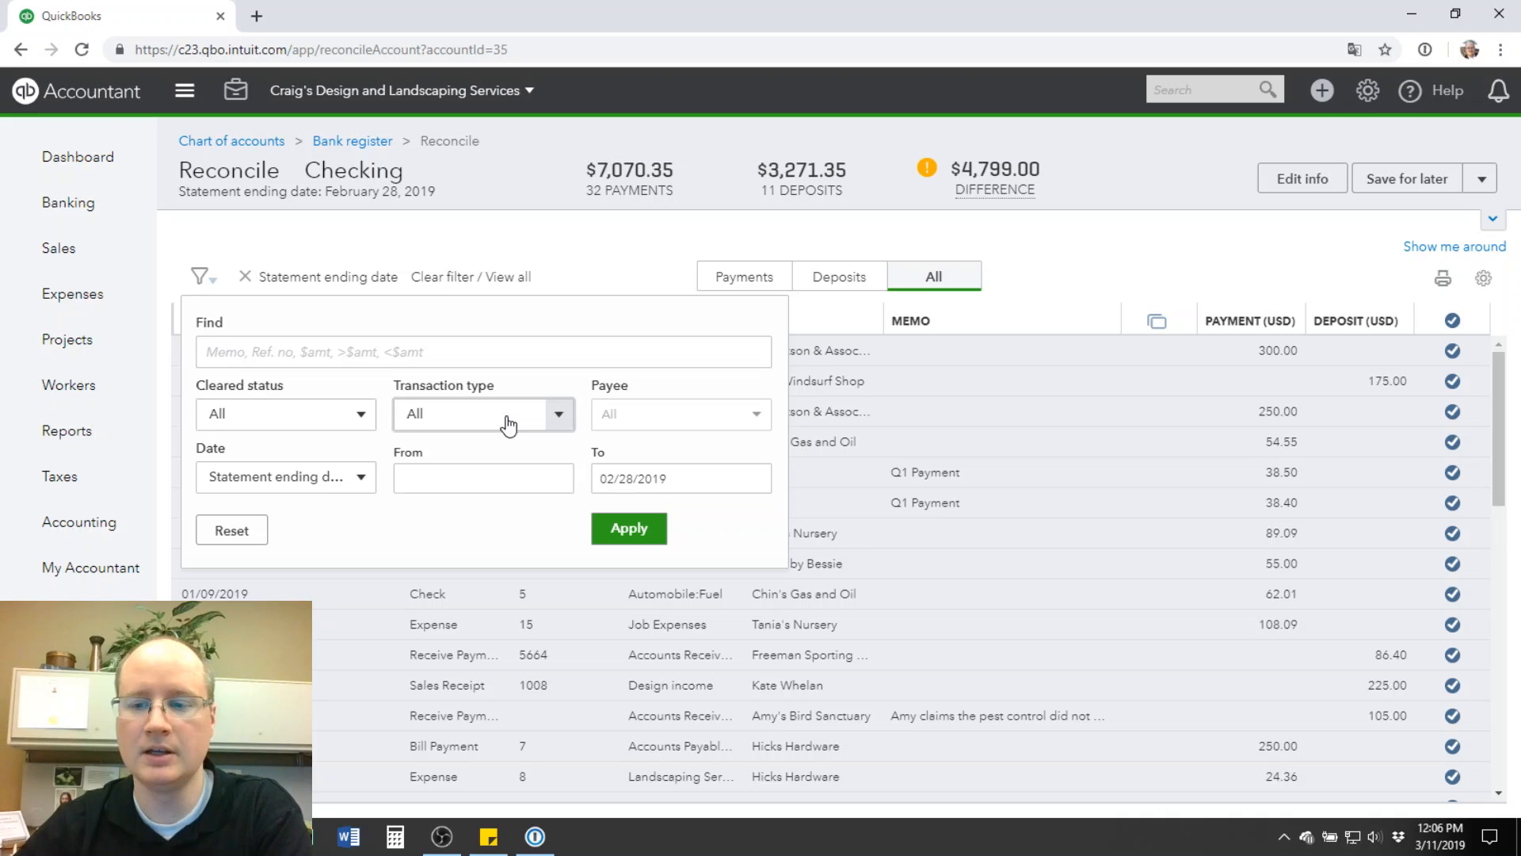
{"action": "left_click", "coordinate": [396, 351]}
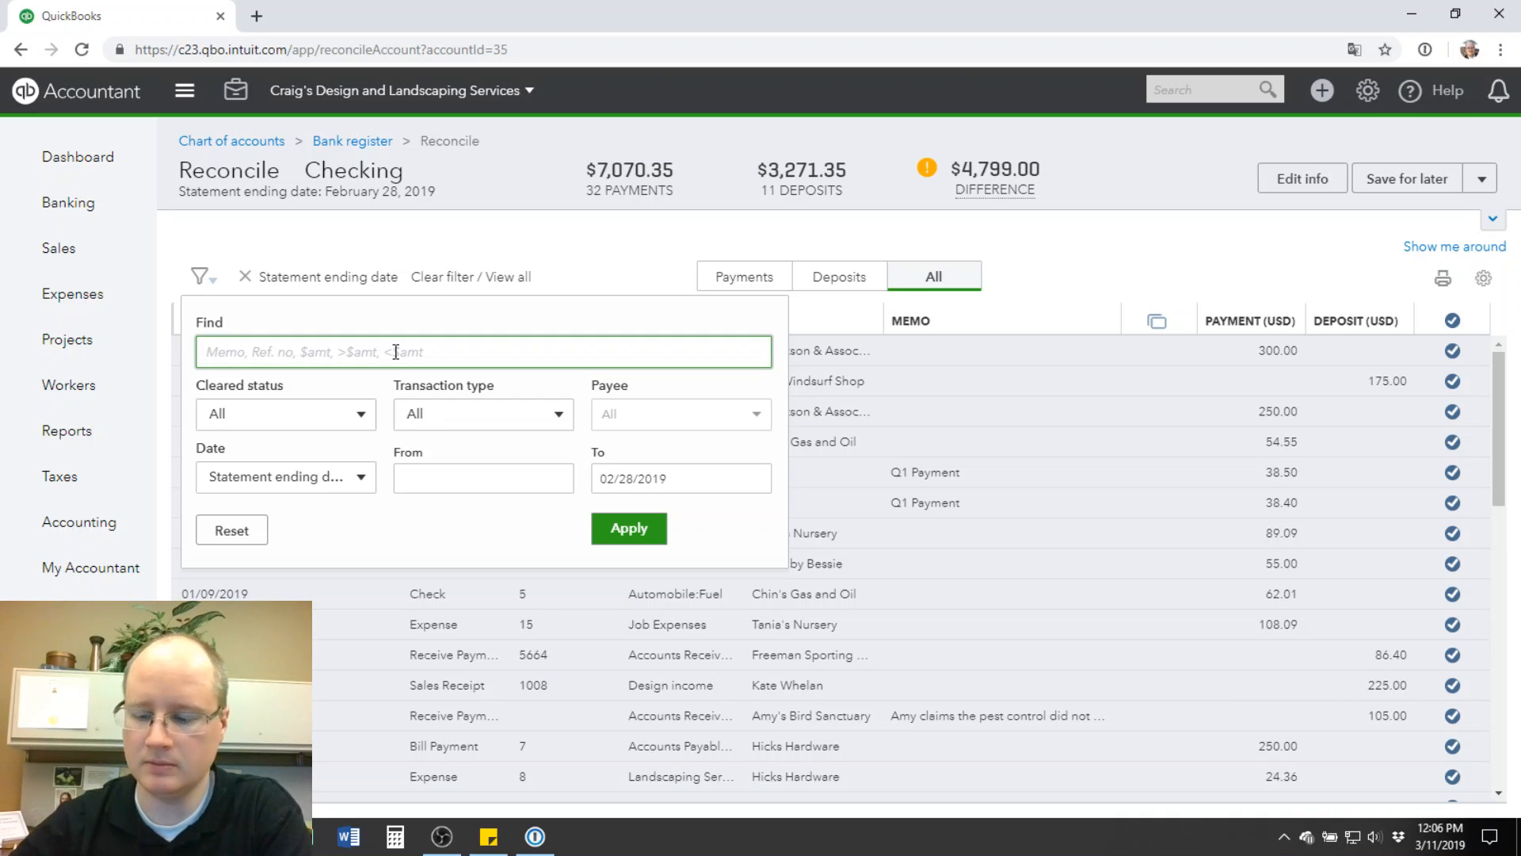
{"action": "type", "text": "54.44"}
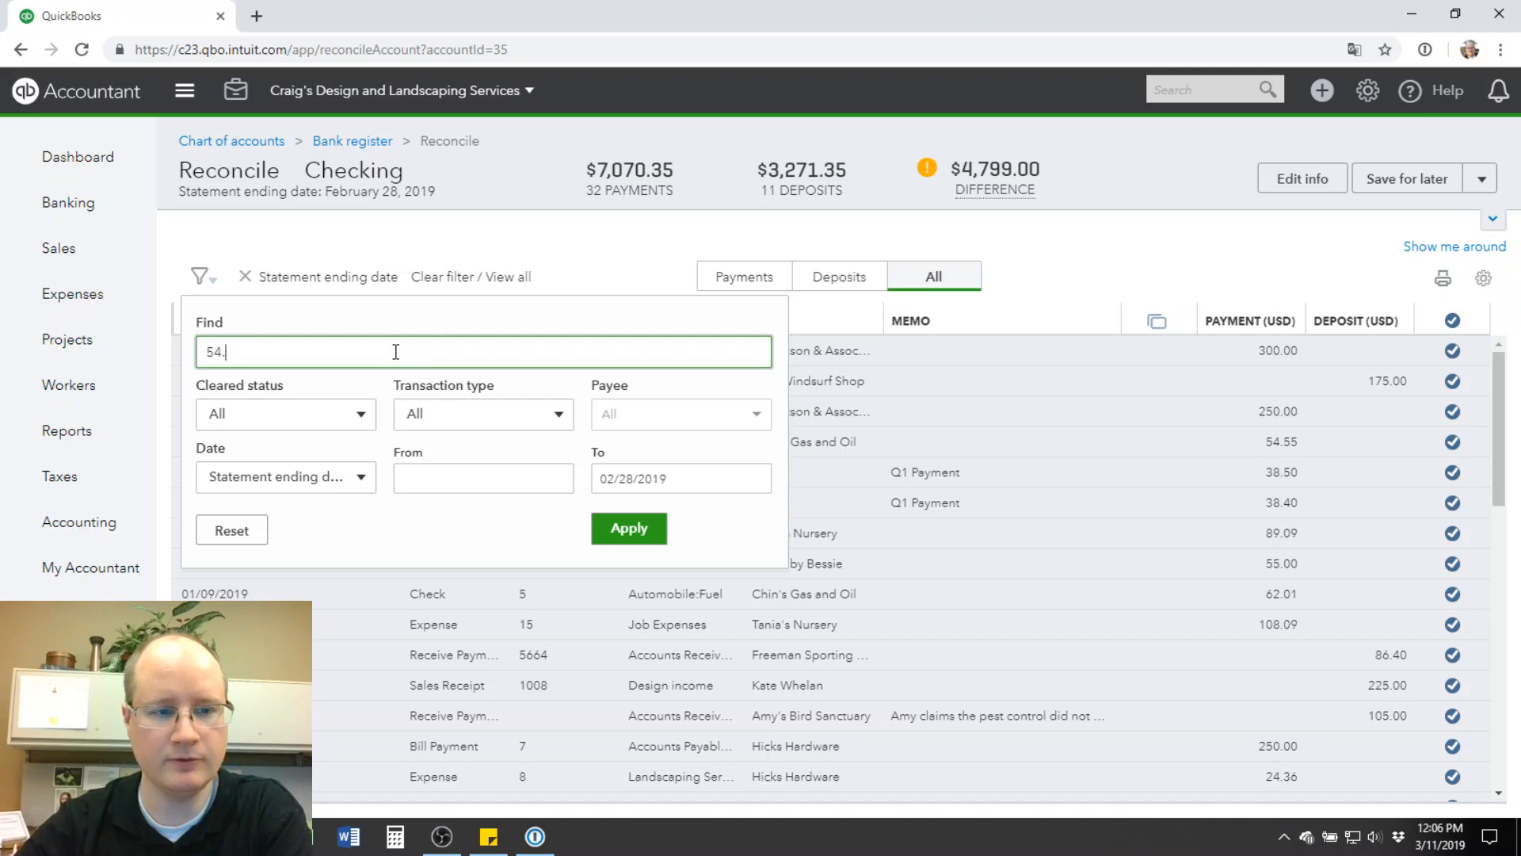
{"action": "key", "text": "BackSpace"}
{"action": "key", "text": "BackSpace"}
{"action": "type", "text": "55"}
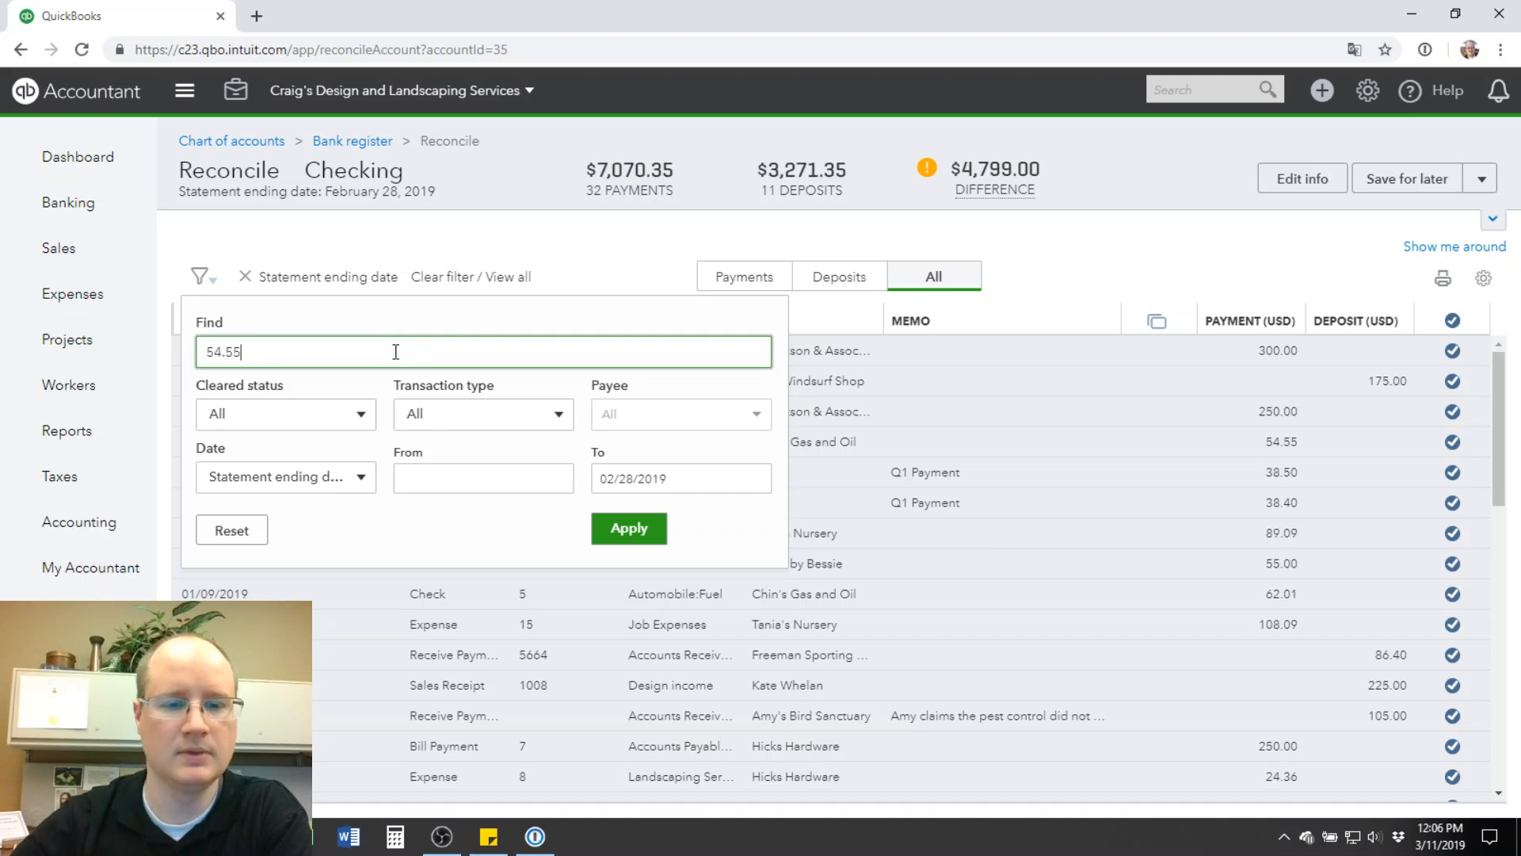
{"action": "left_click", "coordinate": [629, 529]}
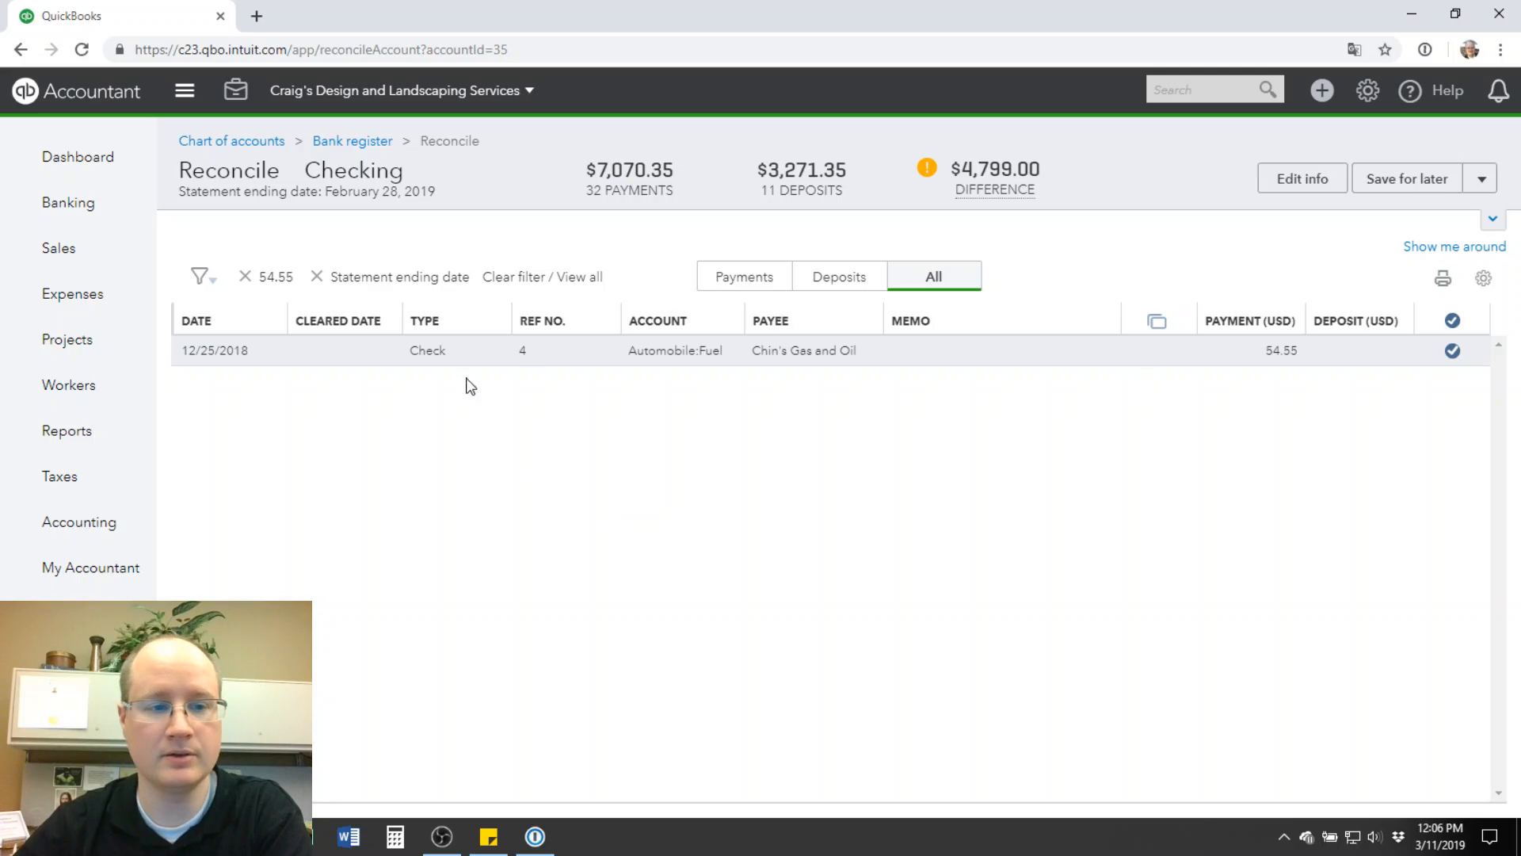
{"action": "left_click", "coordinate": [246, 278]}
- Filter the reconciliation list to transactions dated from 02/21/2019 up to the statement ending date
{"action": "left_click", "coordinate": [200, 279]}
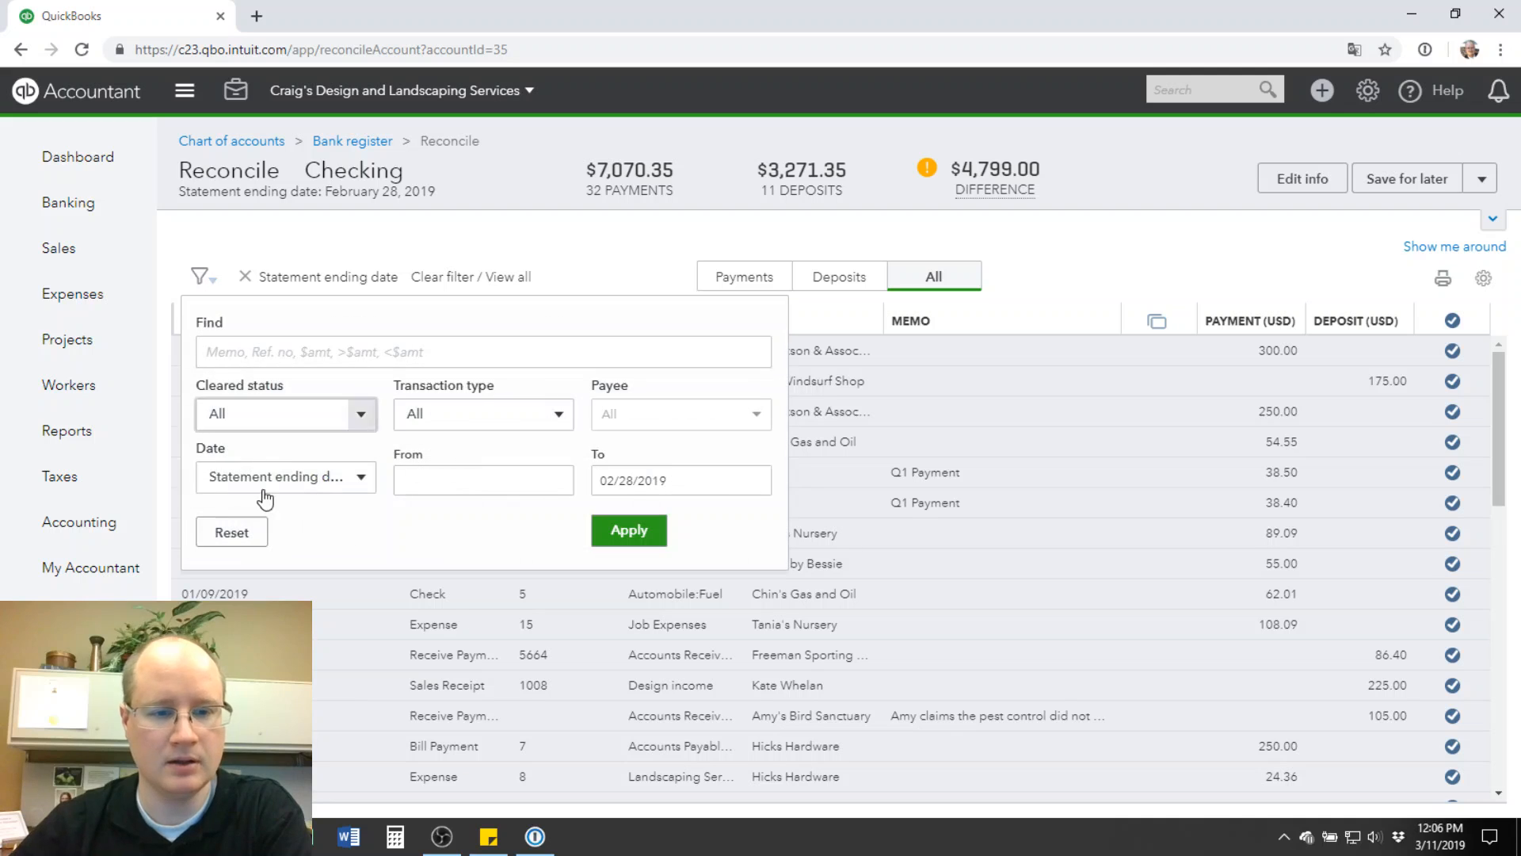
{"action": "left_click", "coordinate": [522, 480]}
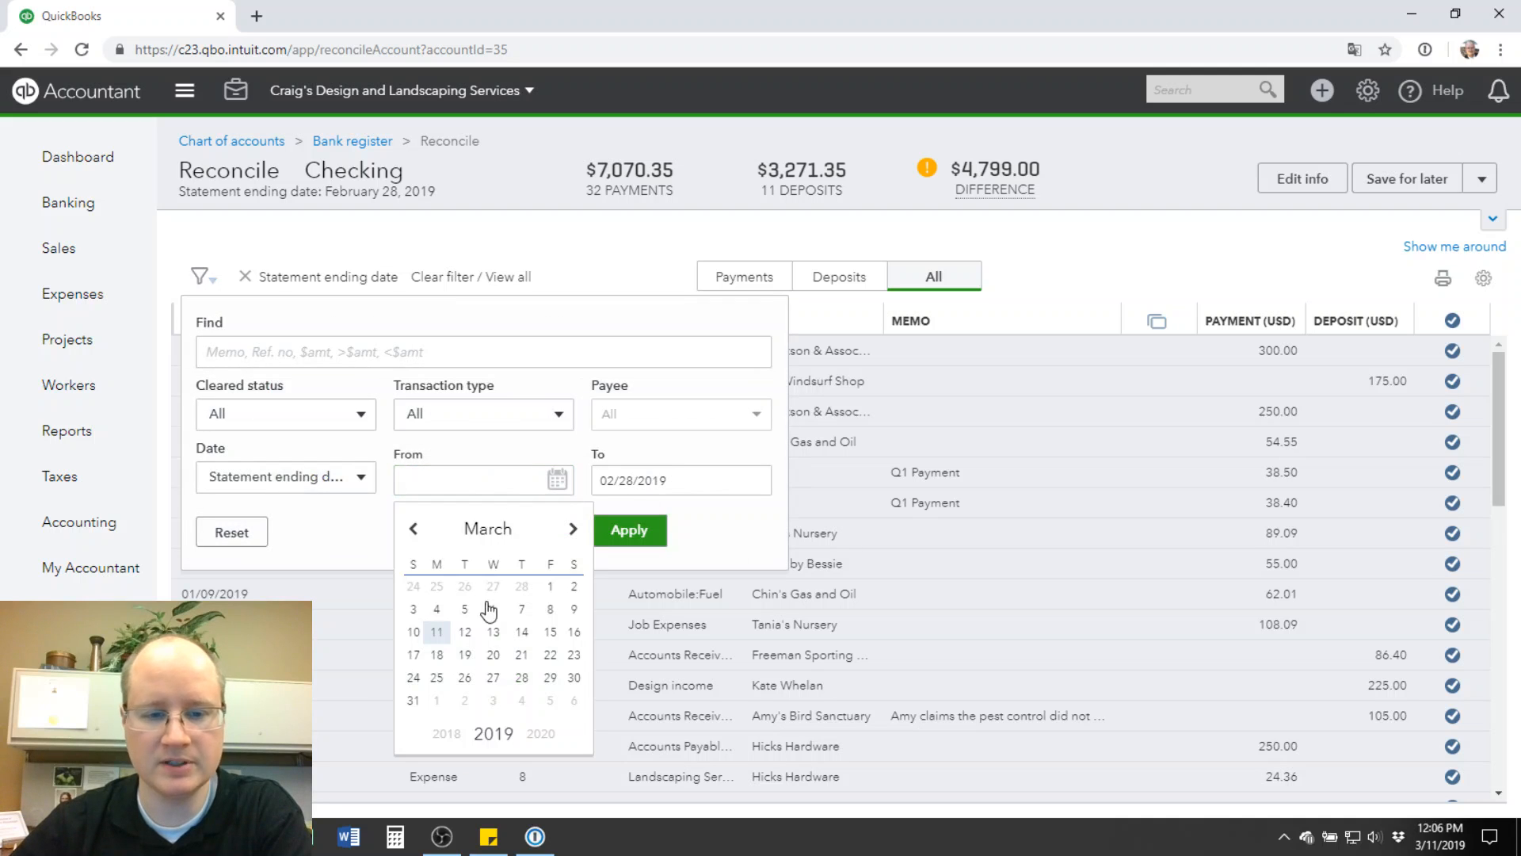
{"action": "left_click", "coordinate": [413, 529]}
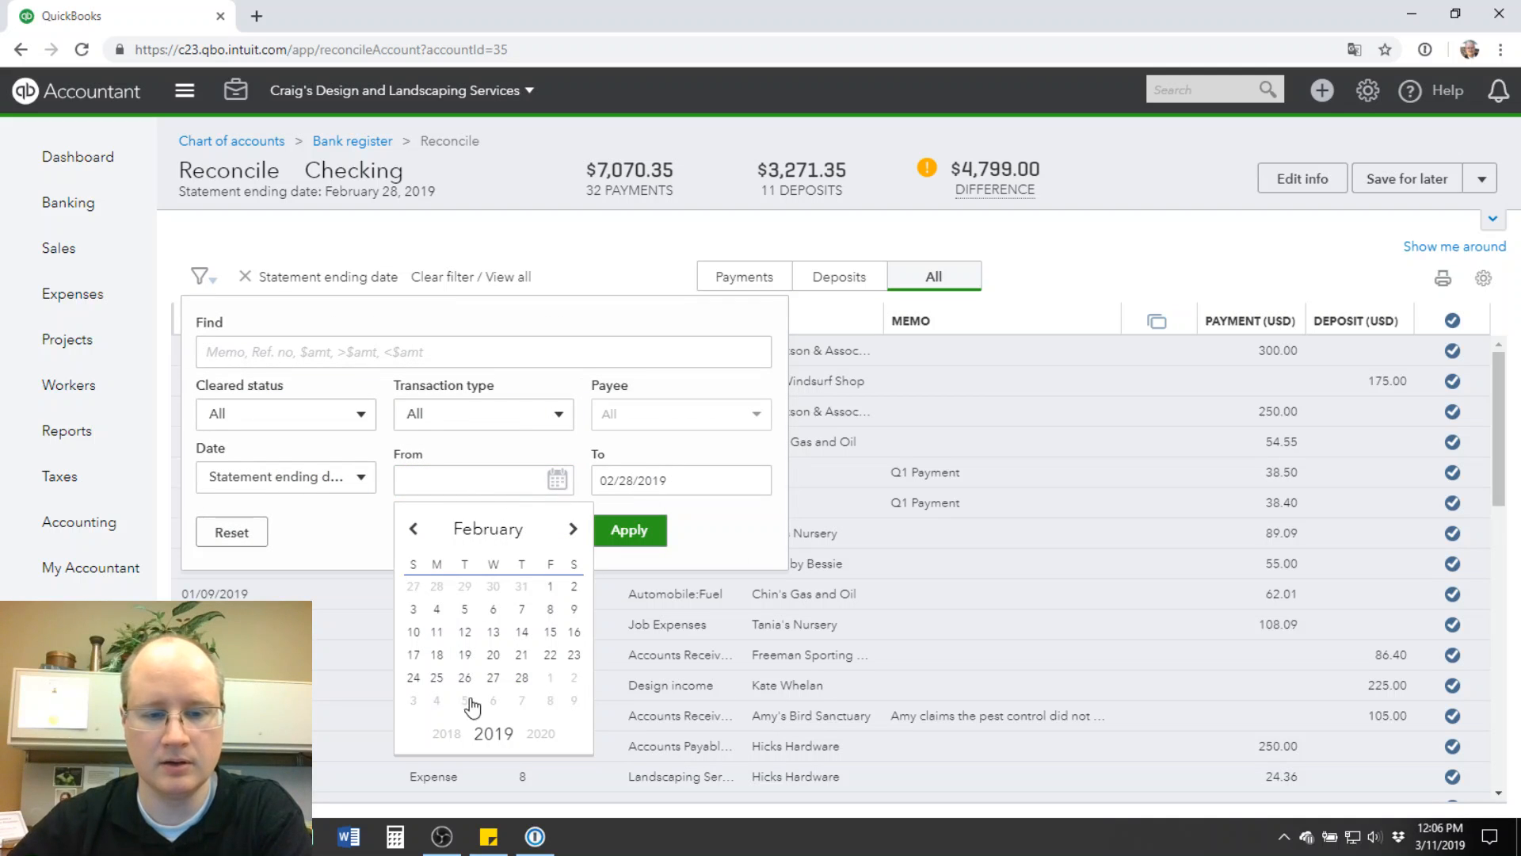
{"action": "left_click", "coordinate": [522, 654]}
{"action": "left_click", "coordinate": [652, 539]}
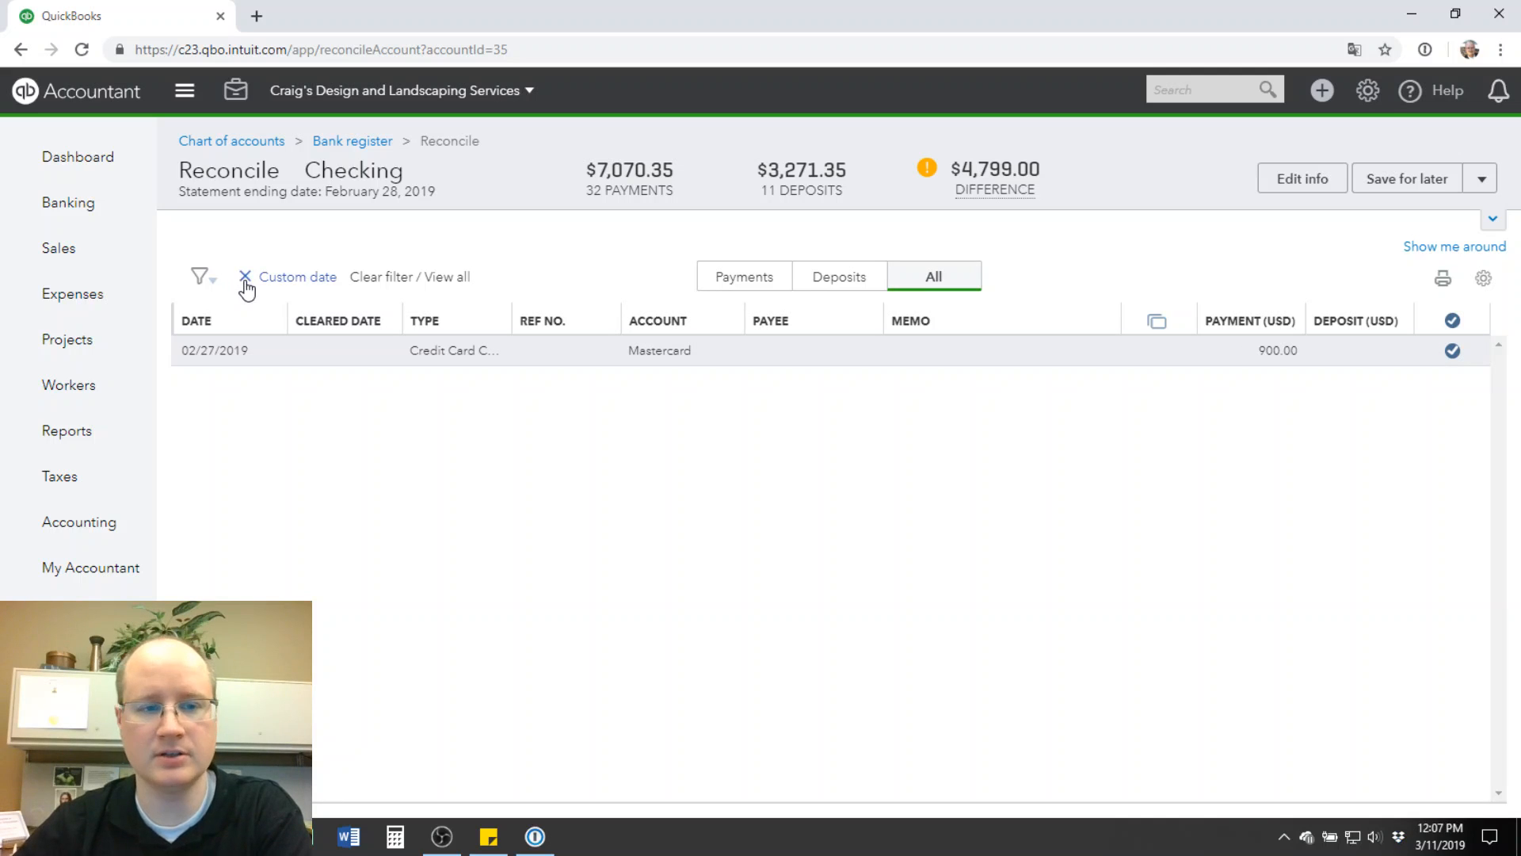
- Clear the start date from the date filter and reapply it to the reconciliation list
{"action": "left_click", "coordinate": [198, 278]}
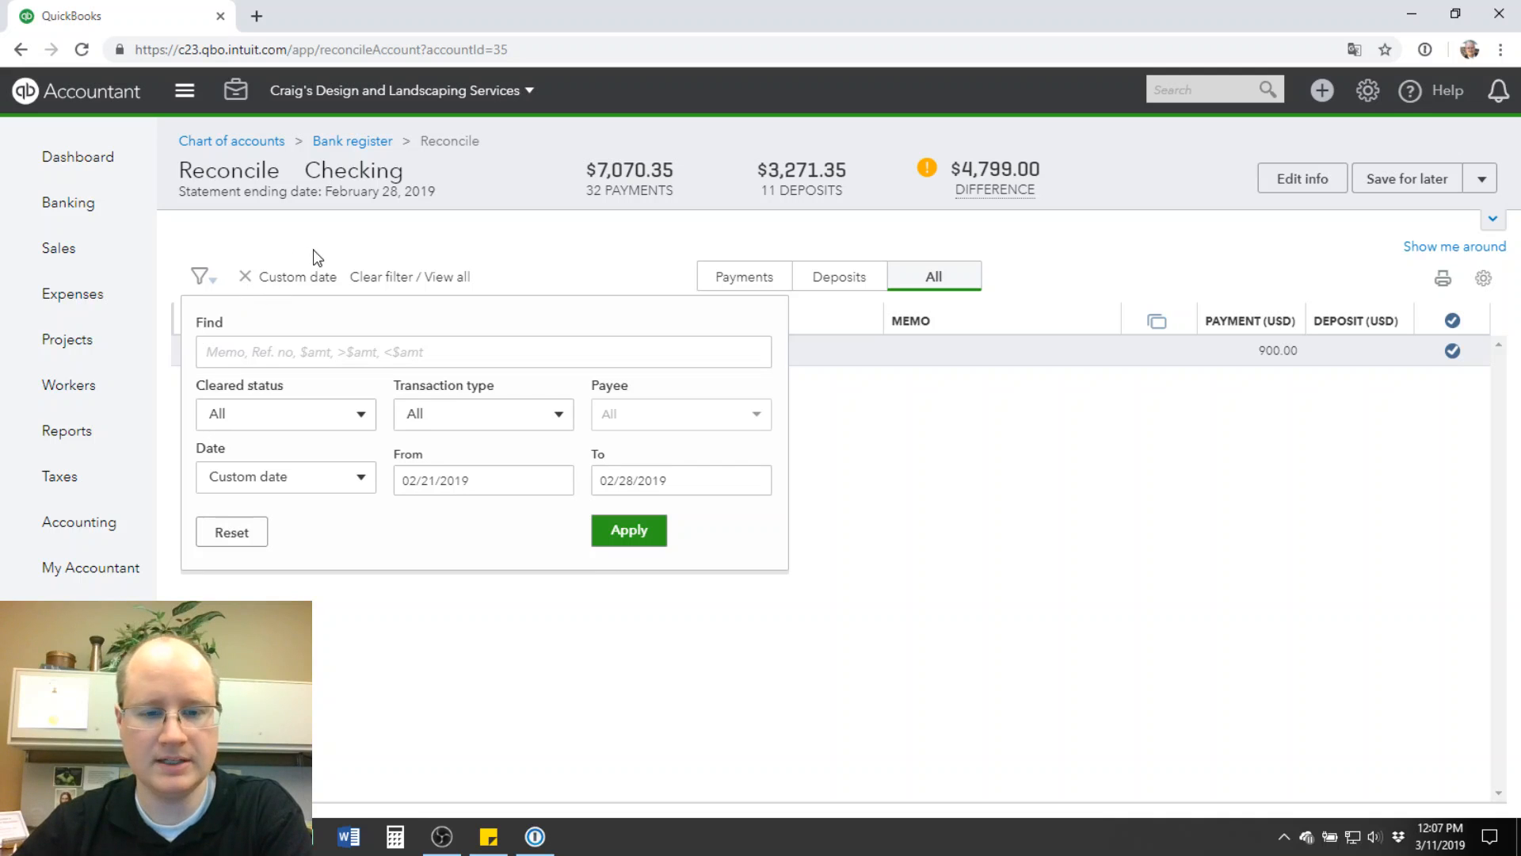
{"action": "left_click", "coordinate": [515, 478]}
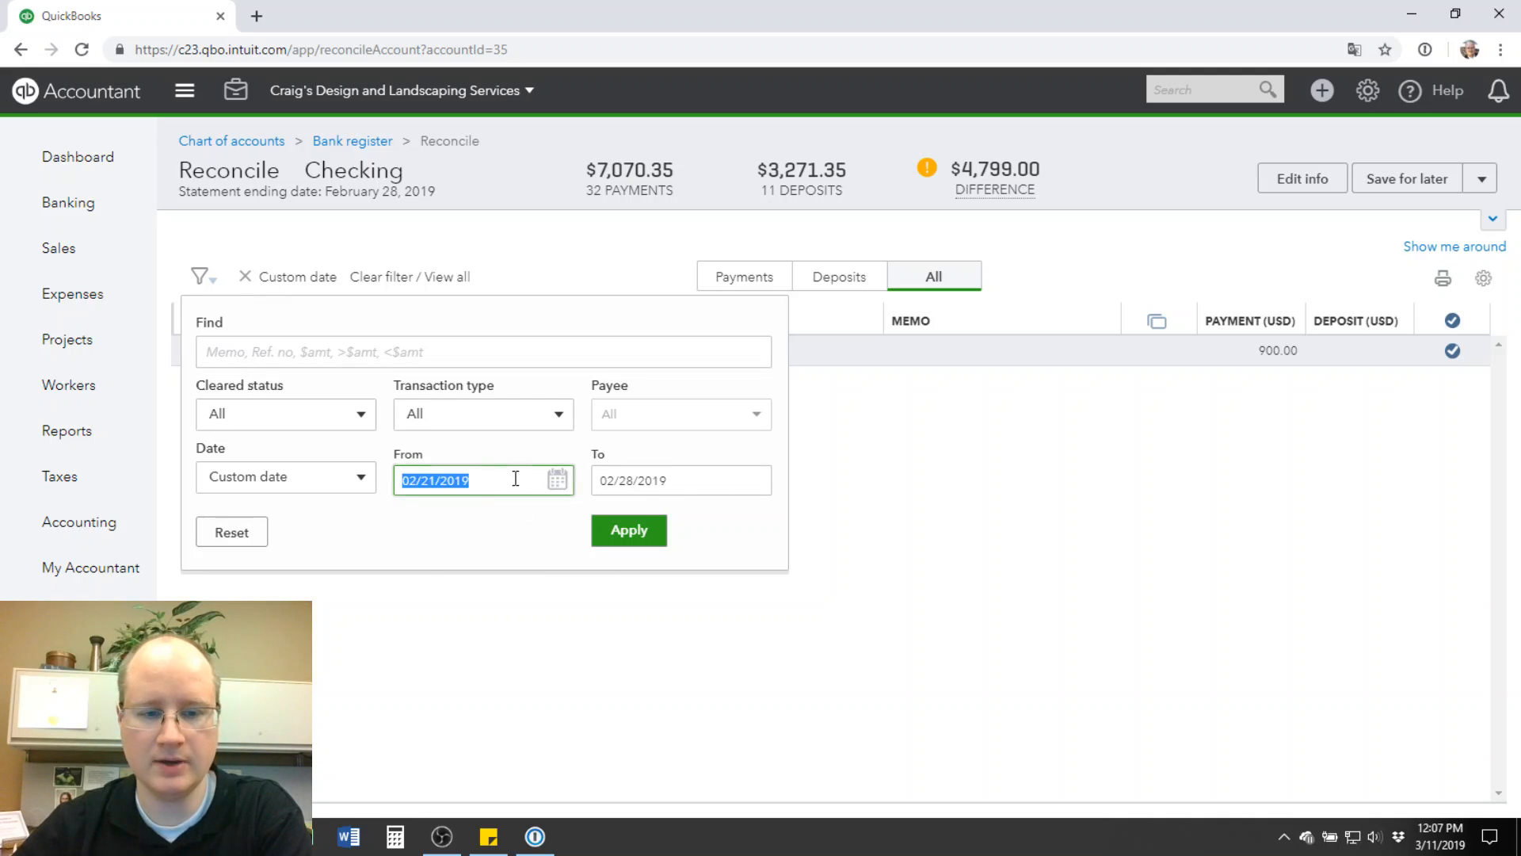
{"action": "key", "text": "BackSpace"}
{"action": "left_click", "coordinate": [618, 539]}
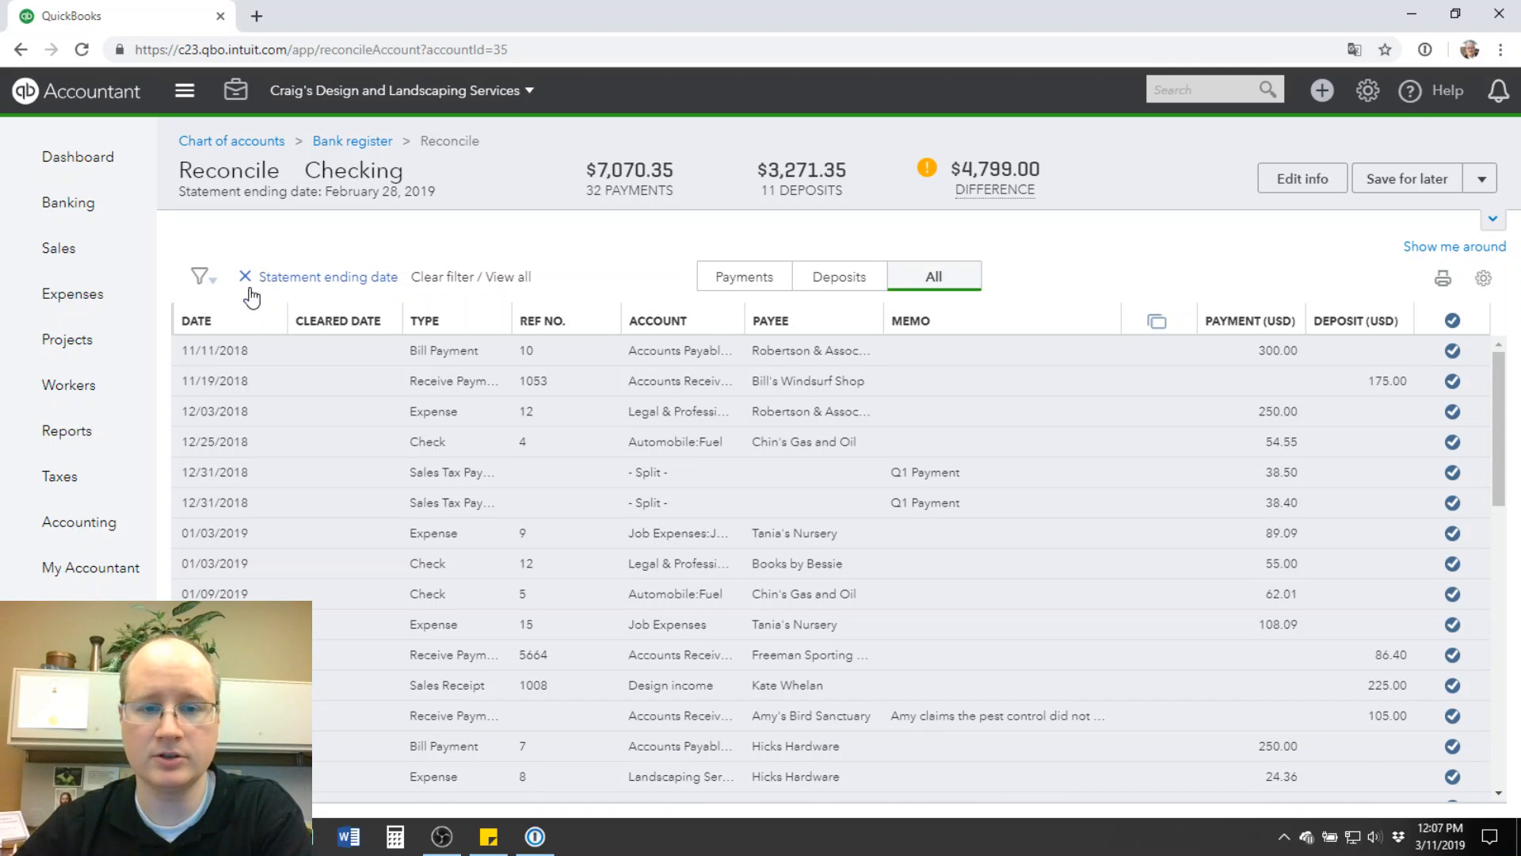
- Extend the date filter's end date to 03/05/2019 and look through the resulting transaction list from start to end
{"action": "left_click", "coordinate": [203, 277]}
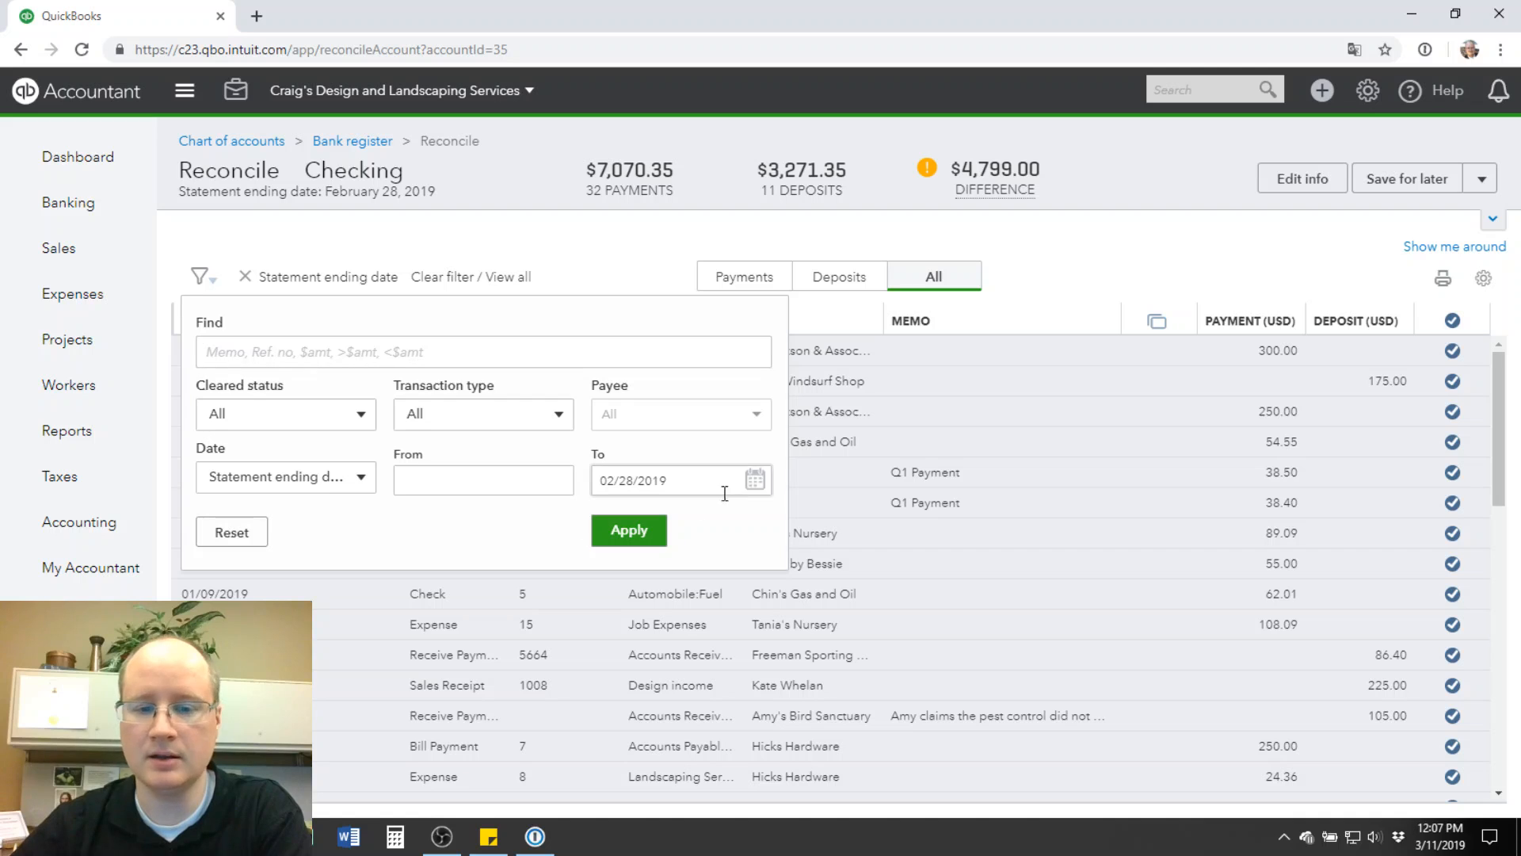
{"action": "left_click", "coordinate": [755, 481]}
{"action": "left_click", "coordinate": [770, 529]}
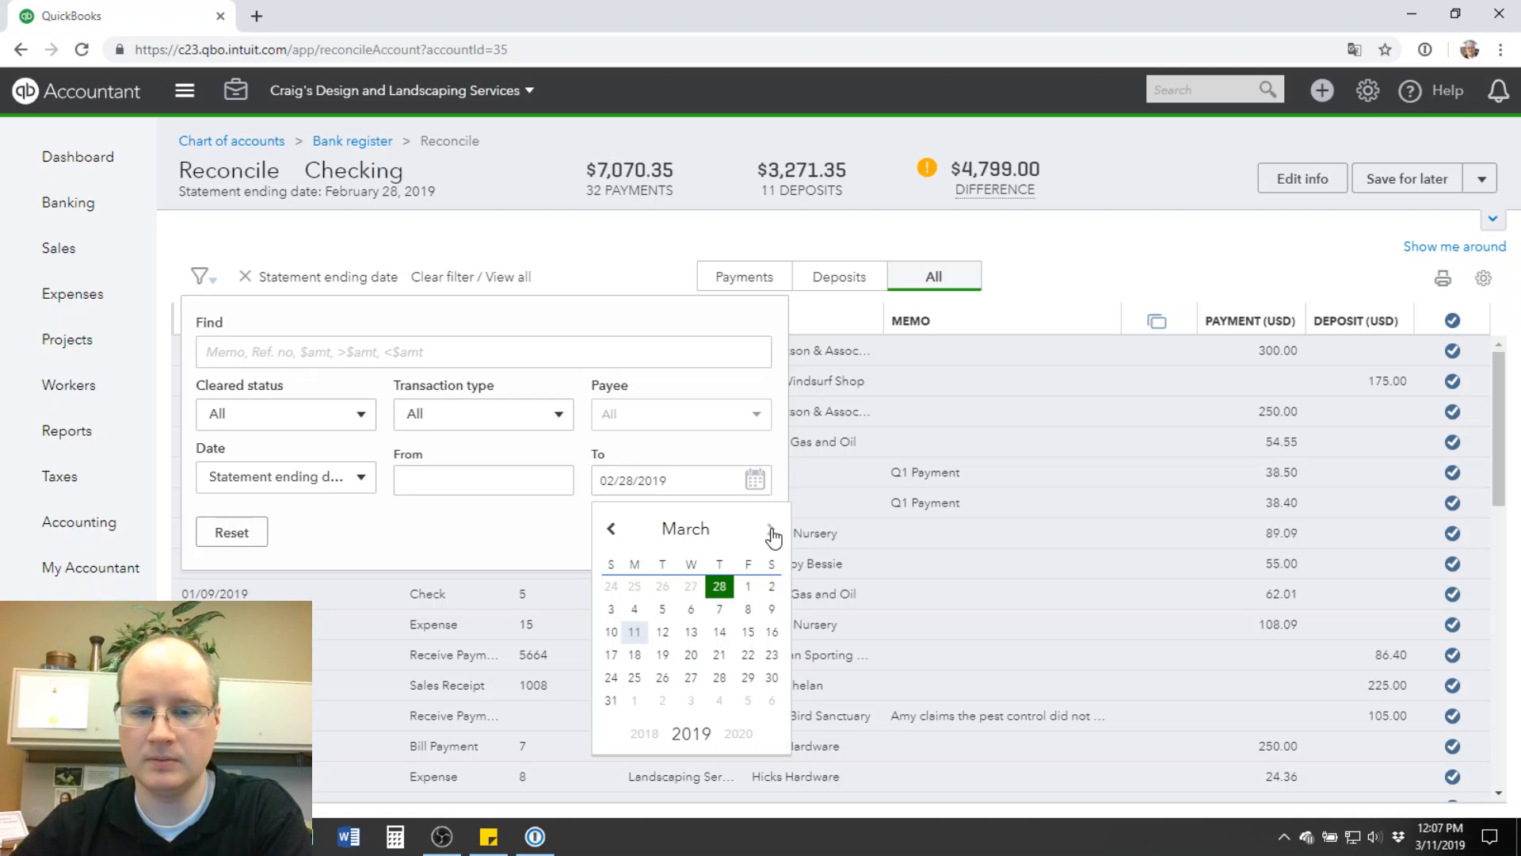
{"action": "left_click", "coordinate": [670, 610]}
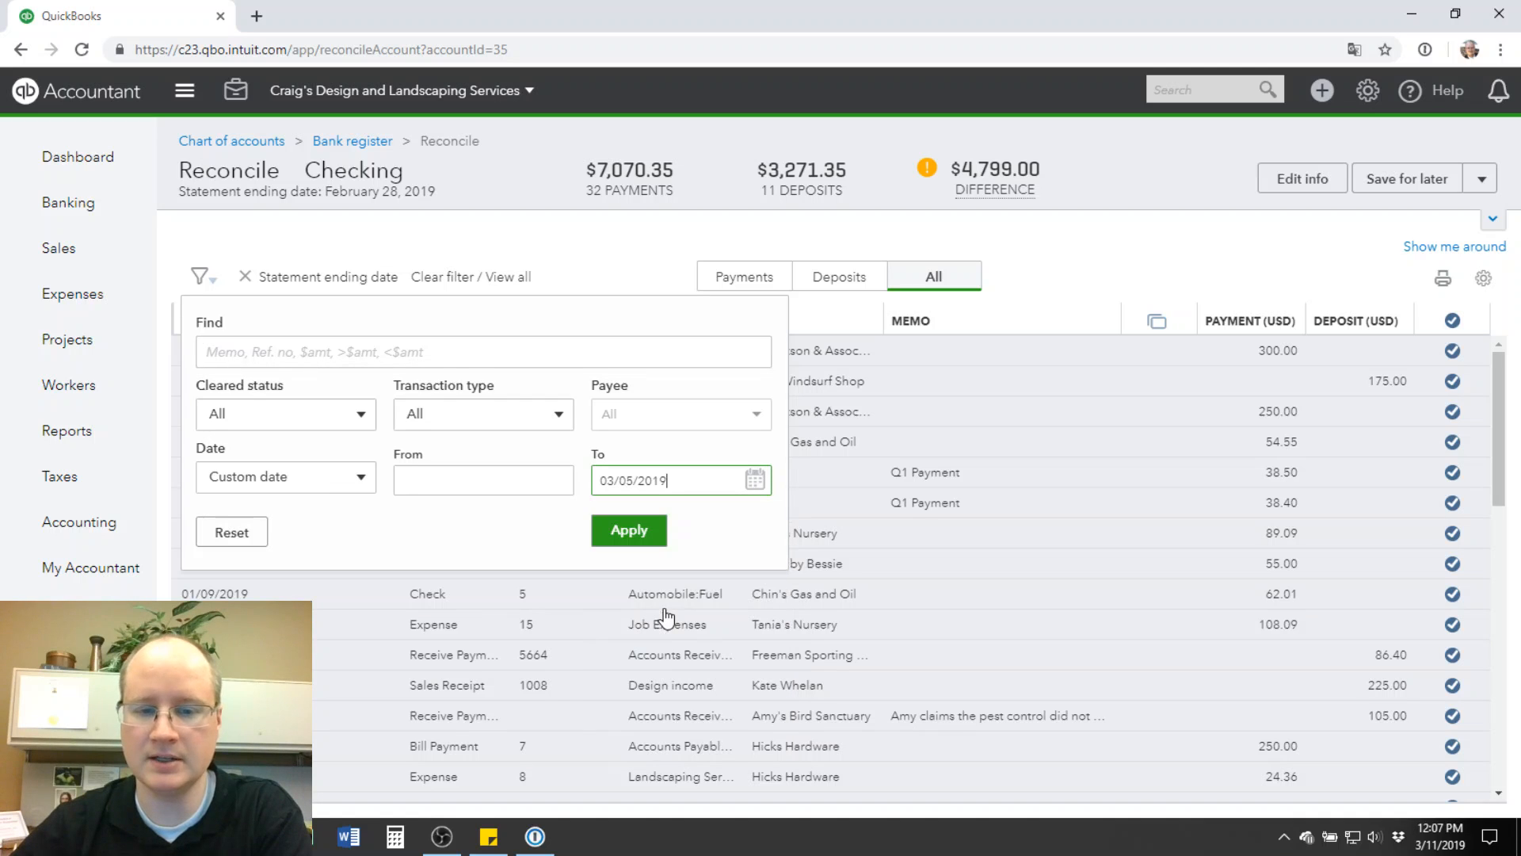
{"action": "left_click", "coordinate": [639, 540]}
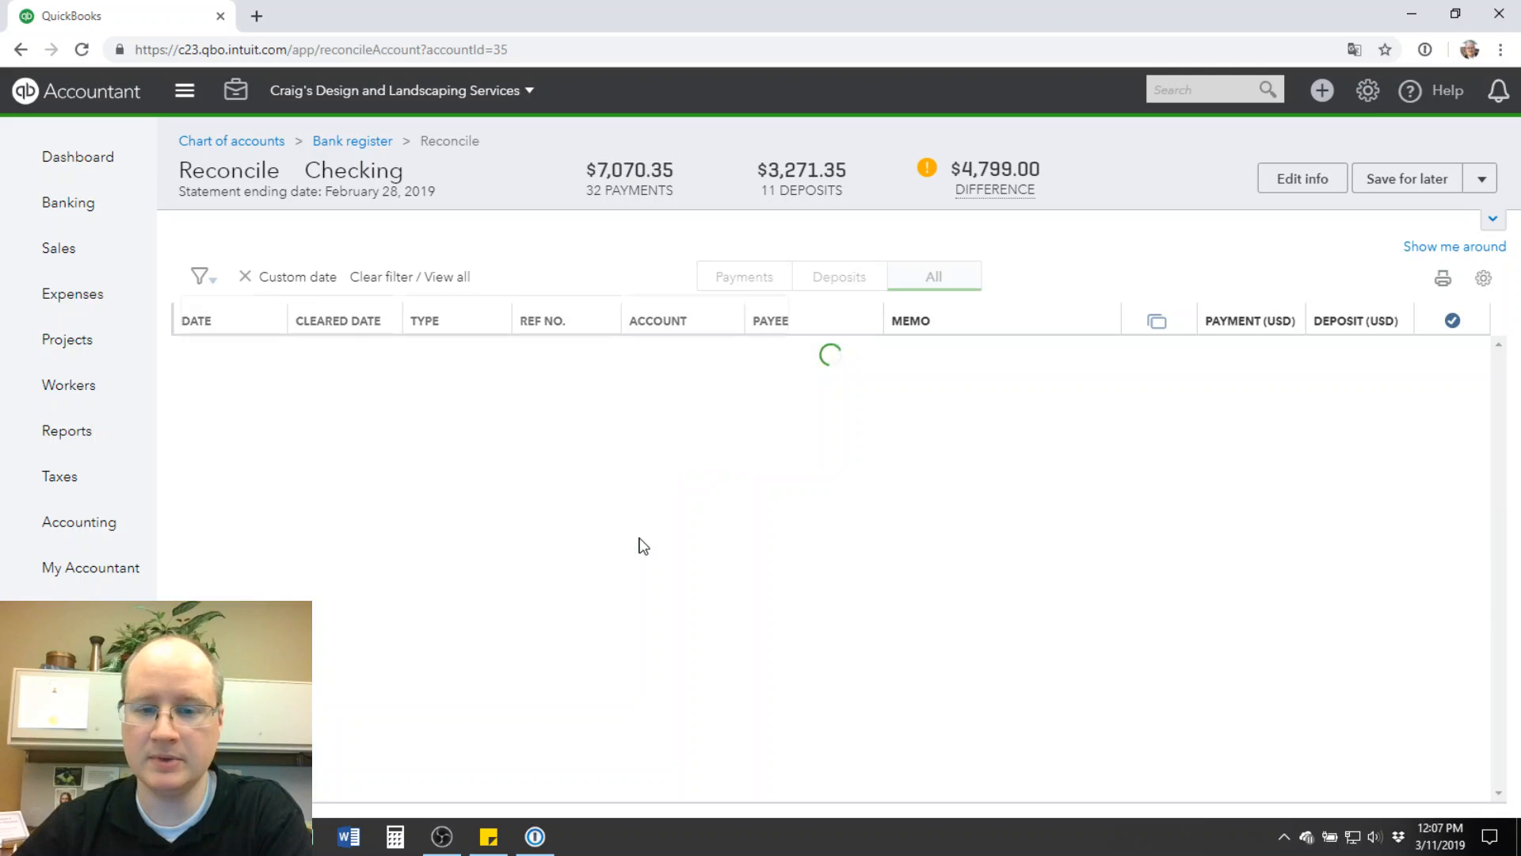
{"action": "scroll", "coordinate": [633, 546], "scroll_direction": "down", "scroll_amount": 10}
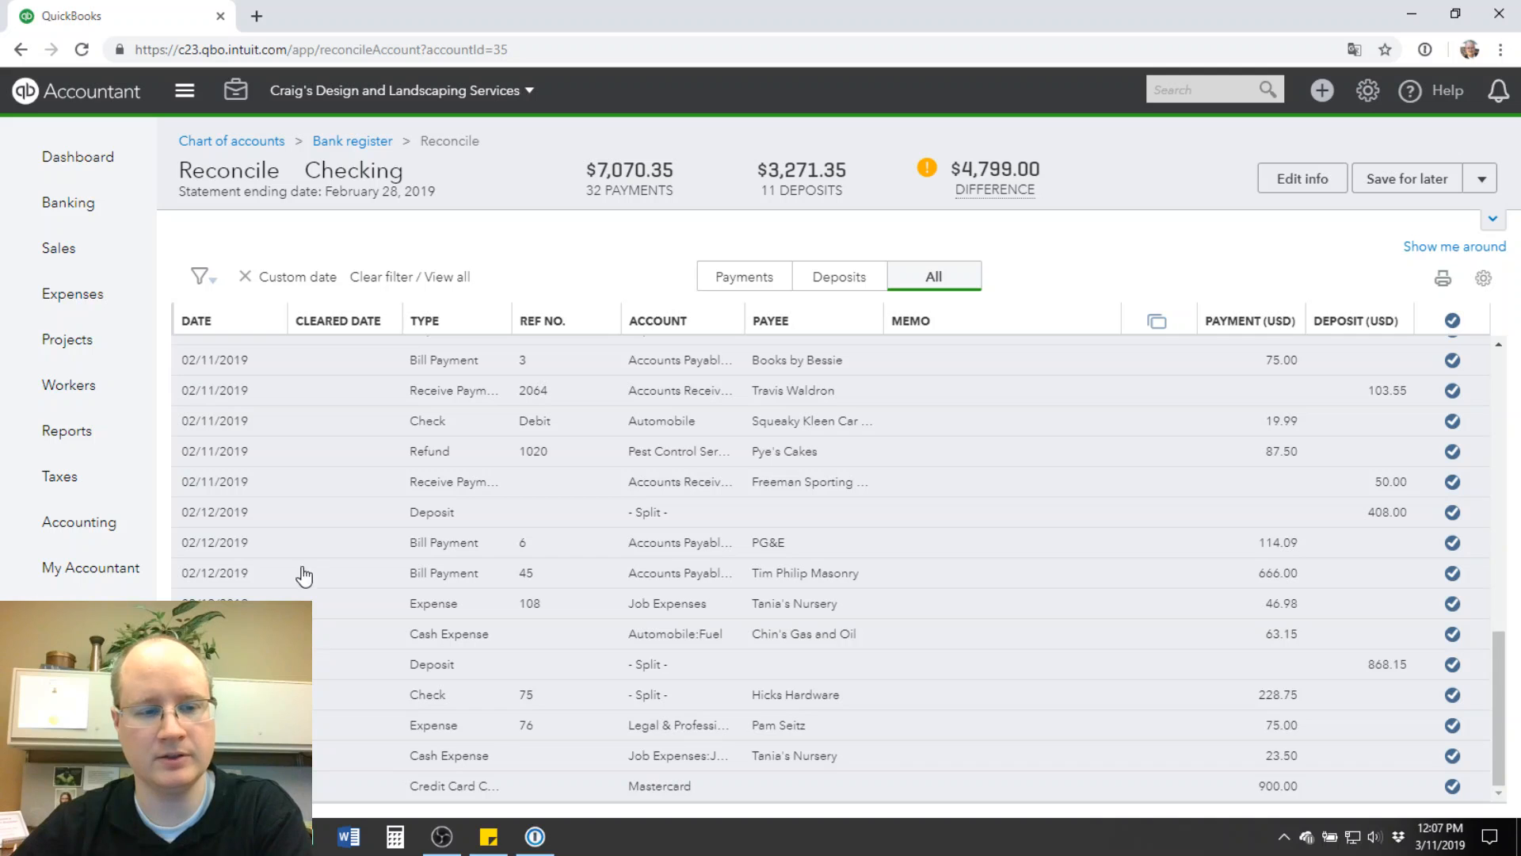
{"action": "scroll", "coordinate": [309, 566], "scroll_direction": "up", "scroll_amount": 10}
{"action": "scroll", "coordinate": [317, 618], "scroll_direction": "down", "scroll_amount": 10}
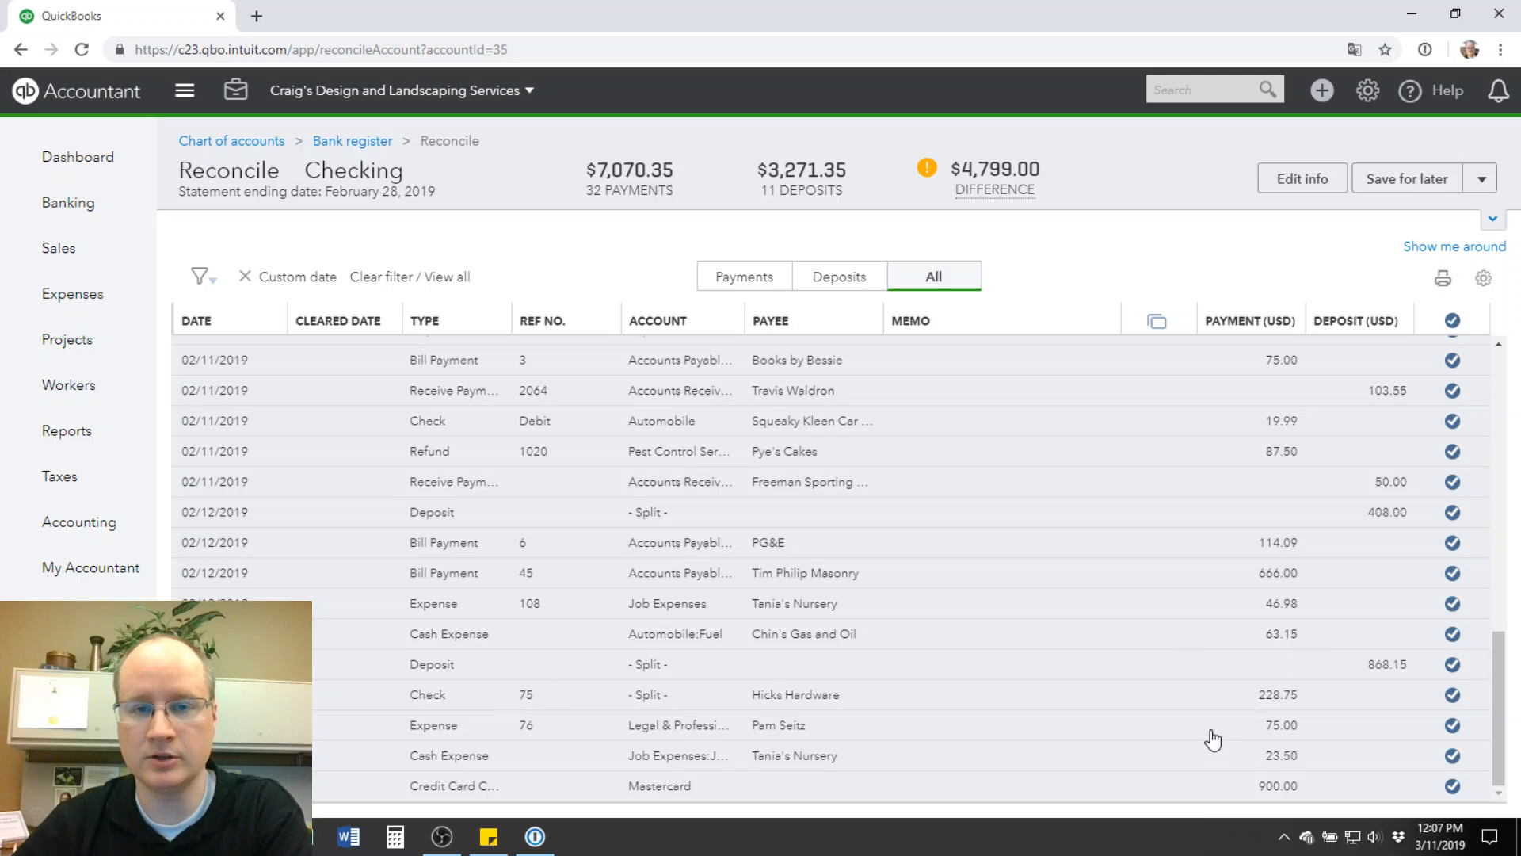
{"action": "scroll", "coordinate": [1028, 495], "scroll_direction": "up", "scroll_amount": 10}
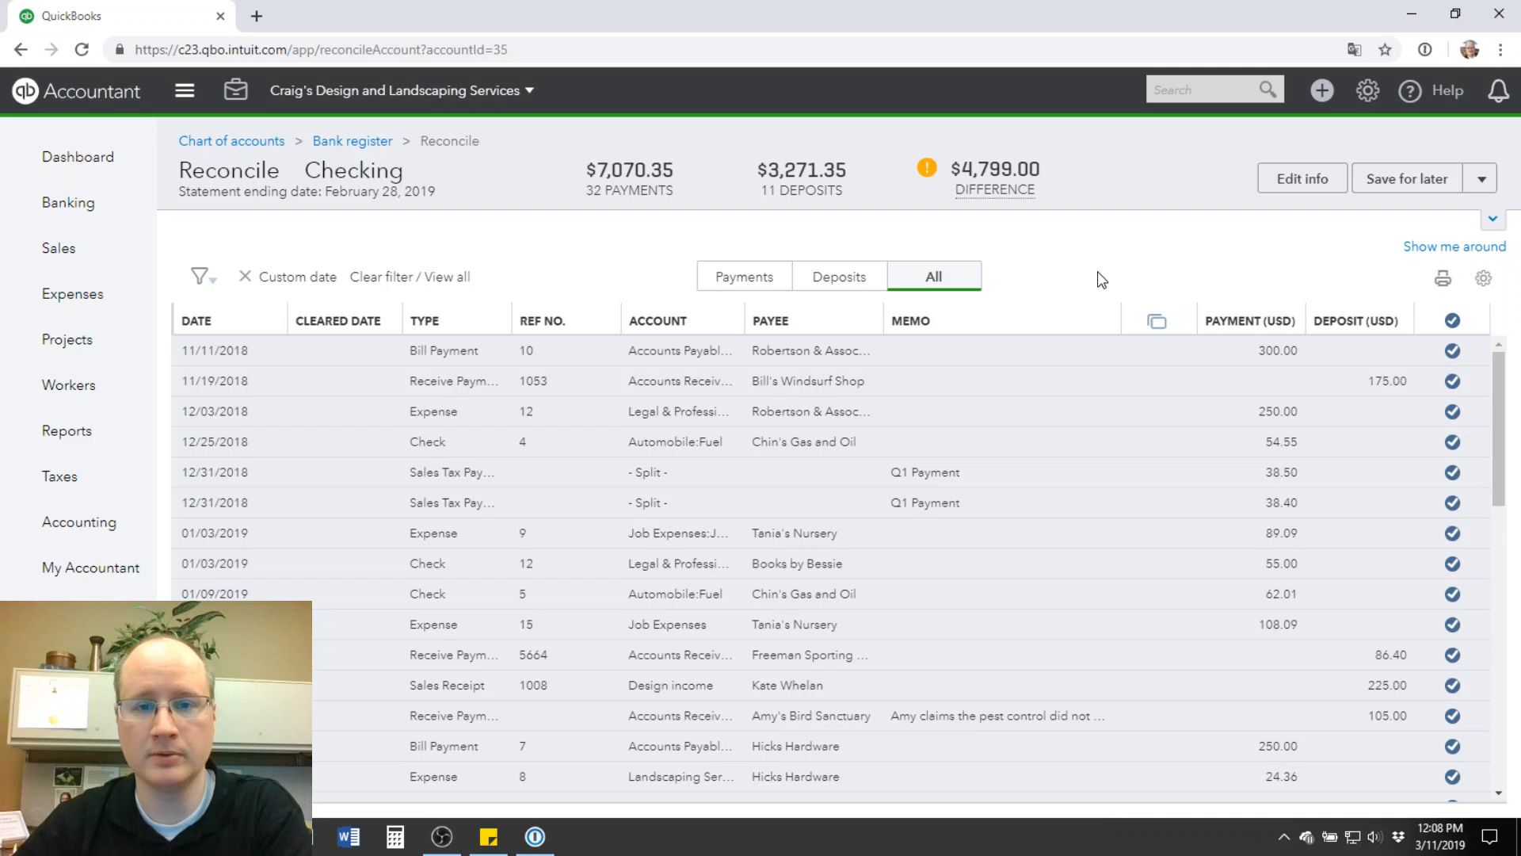
- Open the Banking page and examine the Checking account's downloaded transactions for review and their suggested matches
{"action": "mouse_move", "coordinate": [73, 214]}
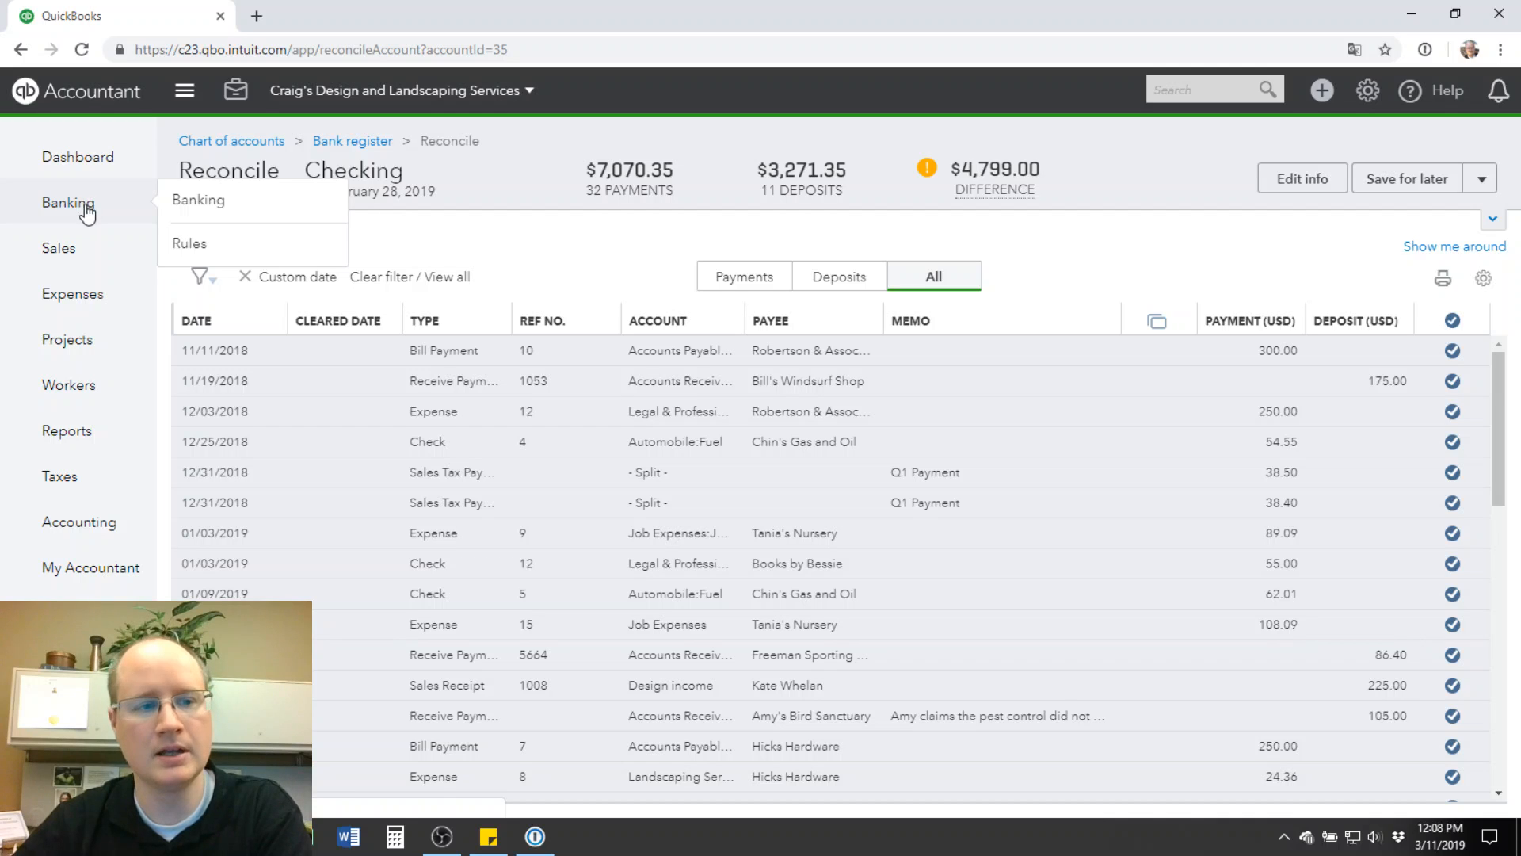
{"action": "left_click", "coordinate": [57, 203]}
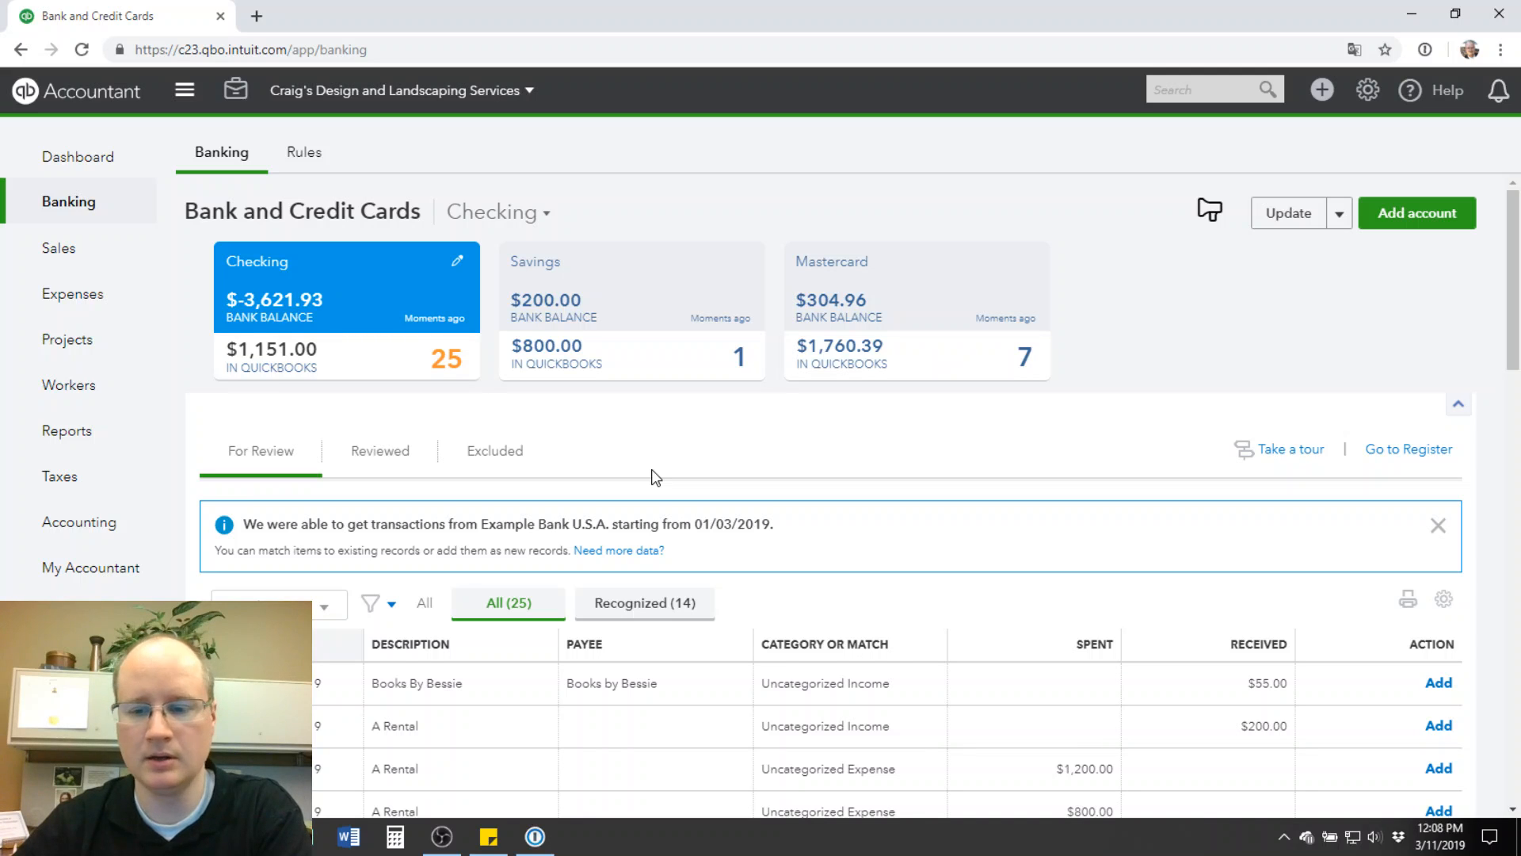
{"action": "scroll", "coordinate": [654, 476], "scroll_direction": "down", "scroll_amount": 6}
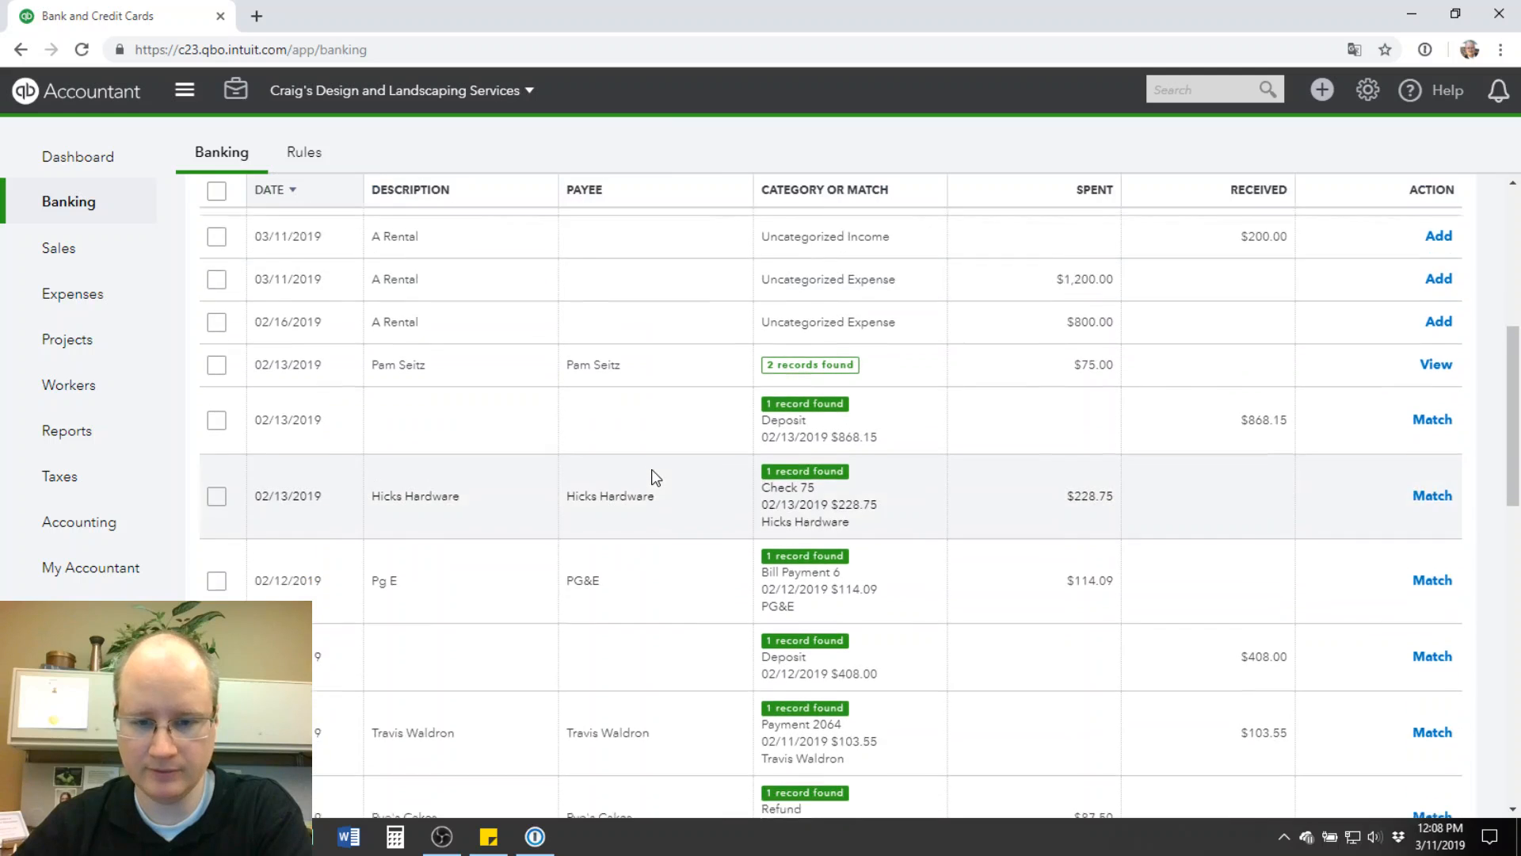
{"action": "scroll", "coordinate": [654, 476], "scroll_direction": "down", "scroll_amount": 1}
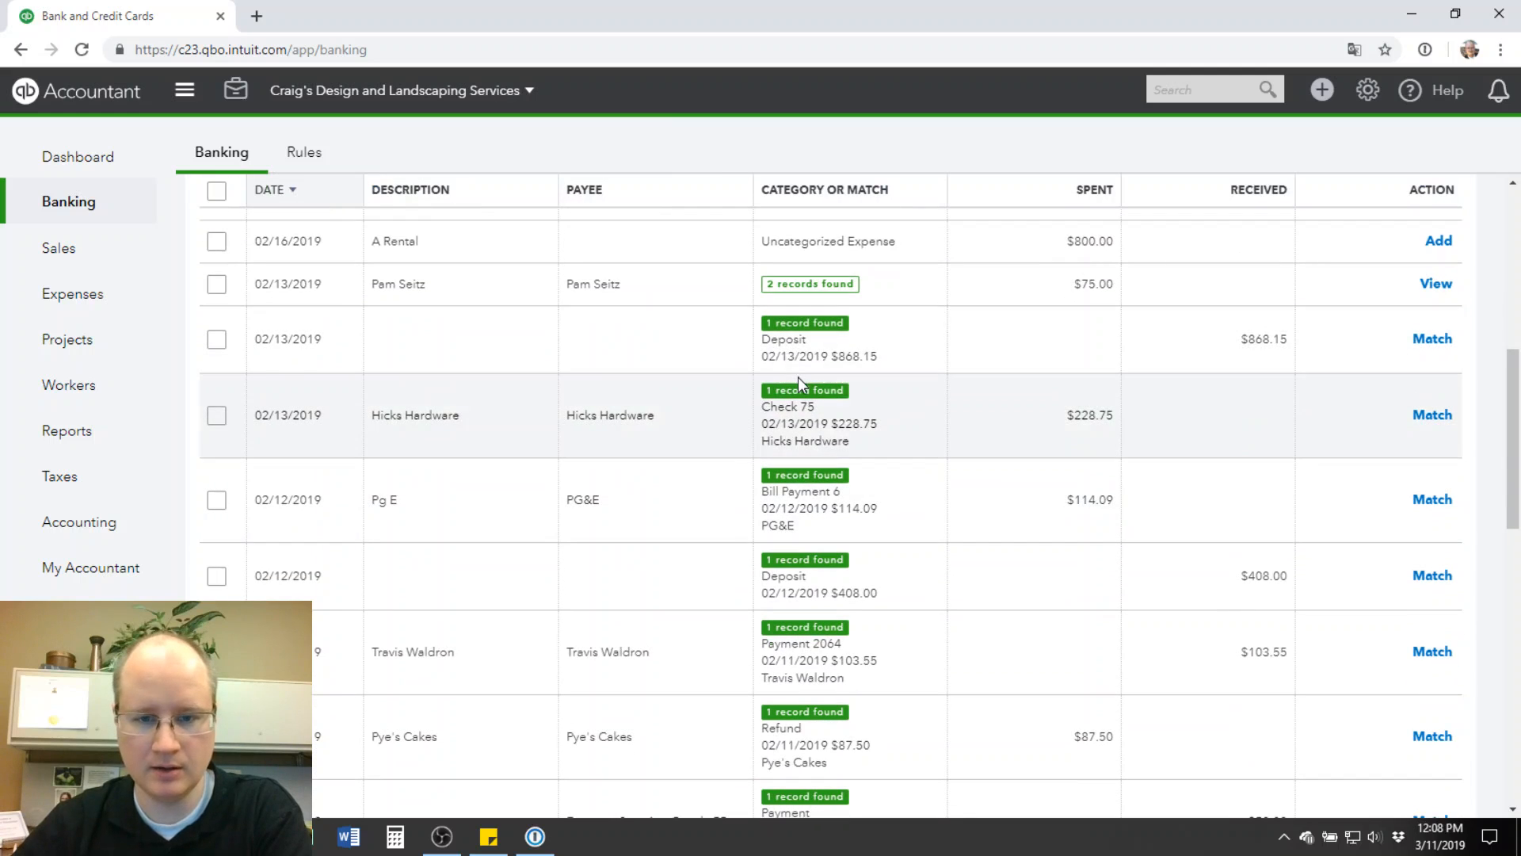
{"action": "scroll", "coordinate": [695, 382], "scroll_direction": "up", "scroll_amount": 4}
{"action": "scroll", "coordinate": [695, 381], "scroll_direction": "up", "scroll_amount": 3}
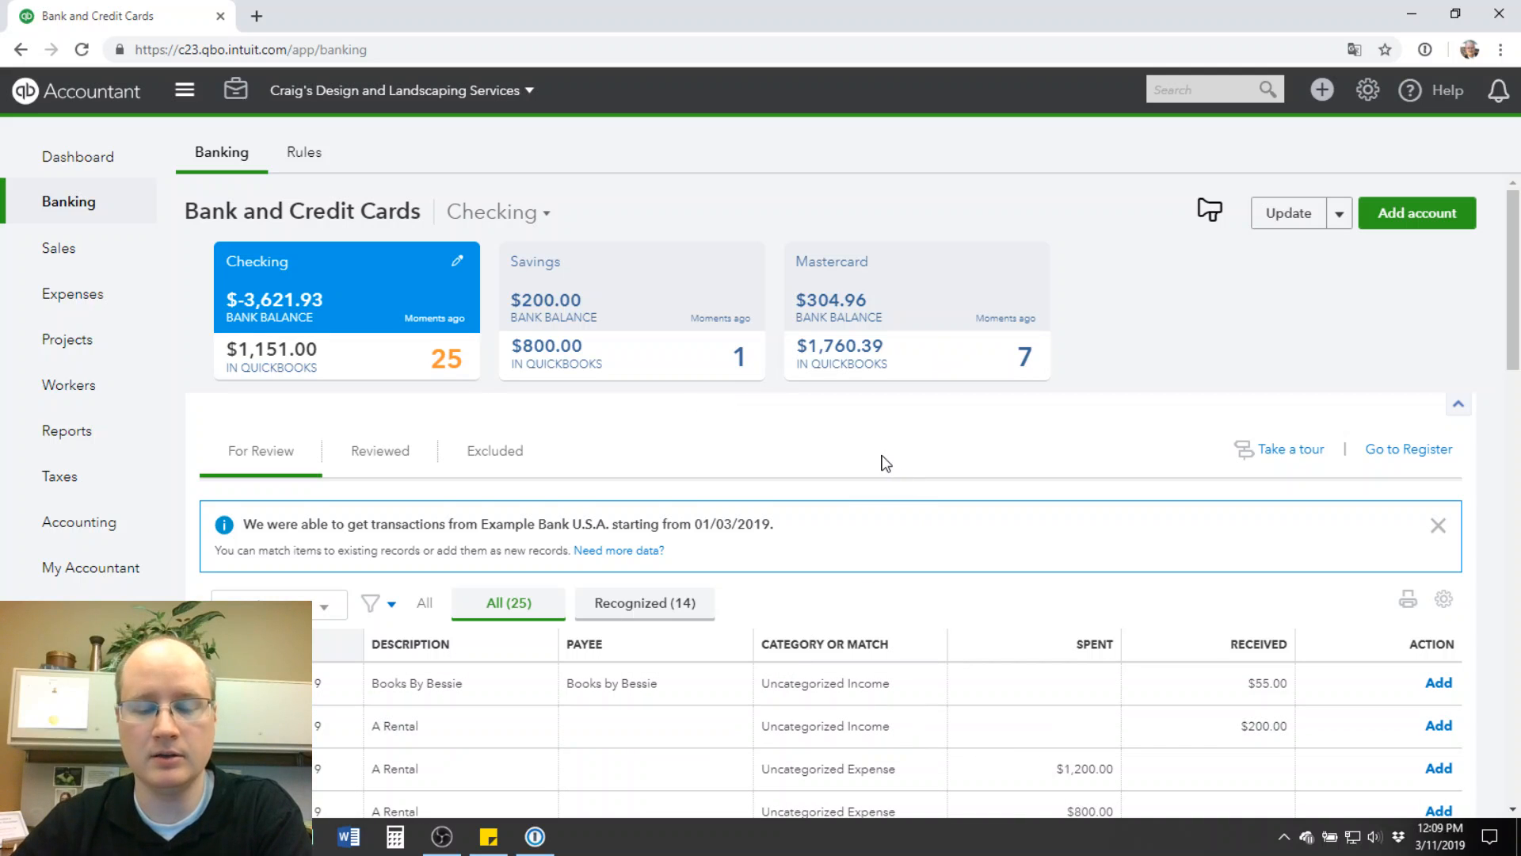
{"action": "scroll", "coordinate": [881, 458], "scroll_direction": "down", "scroll_amount": 5}
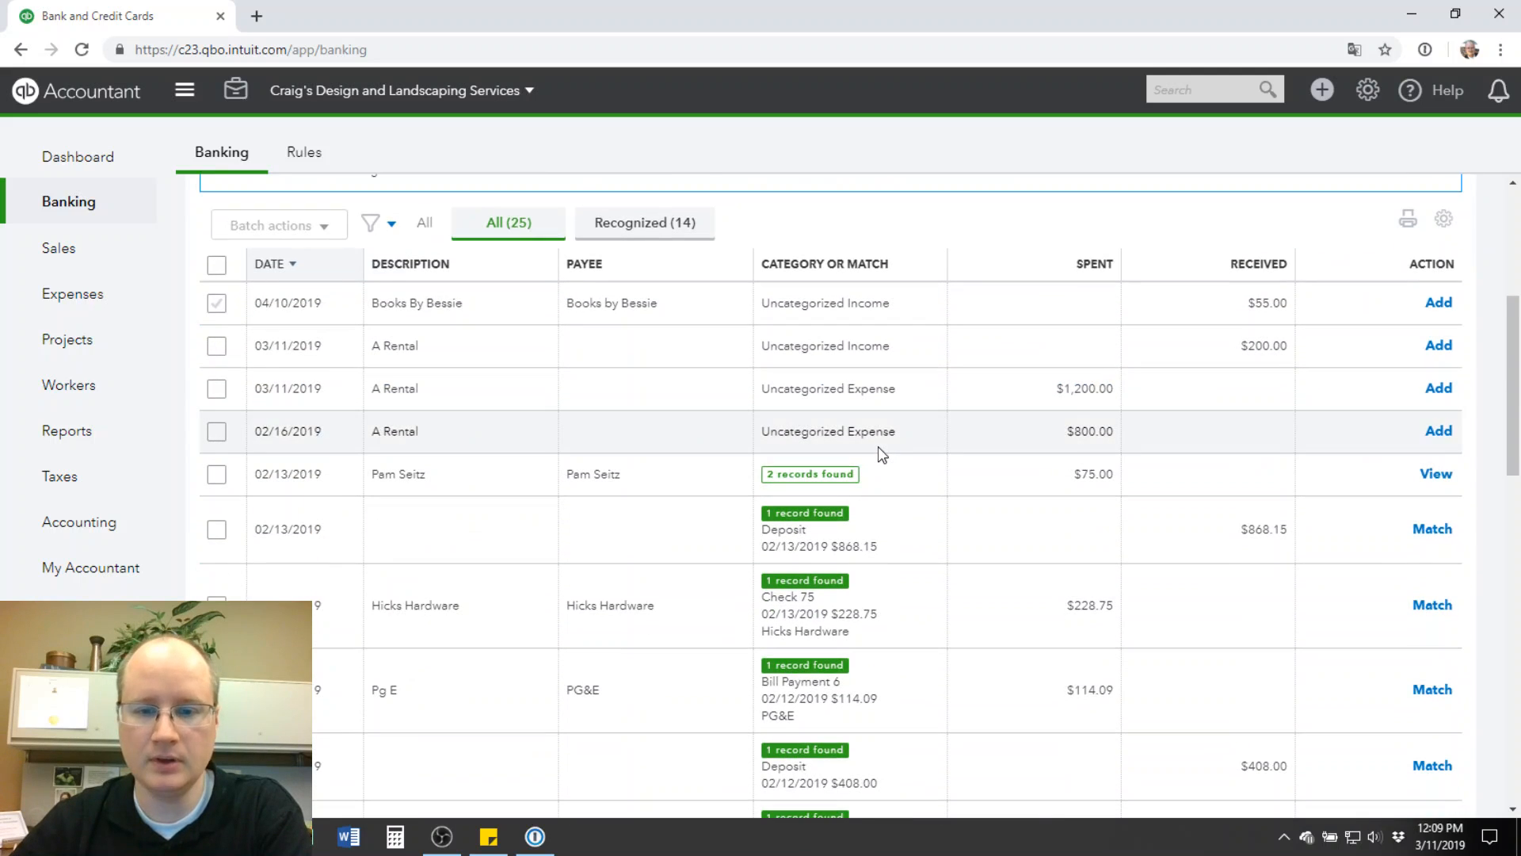
{"action": "scroll", "coordinate": [879, 451], "scroll_direction": "up", "scroll_amount": 4}
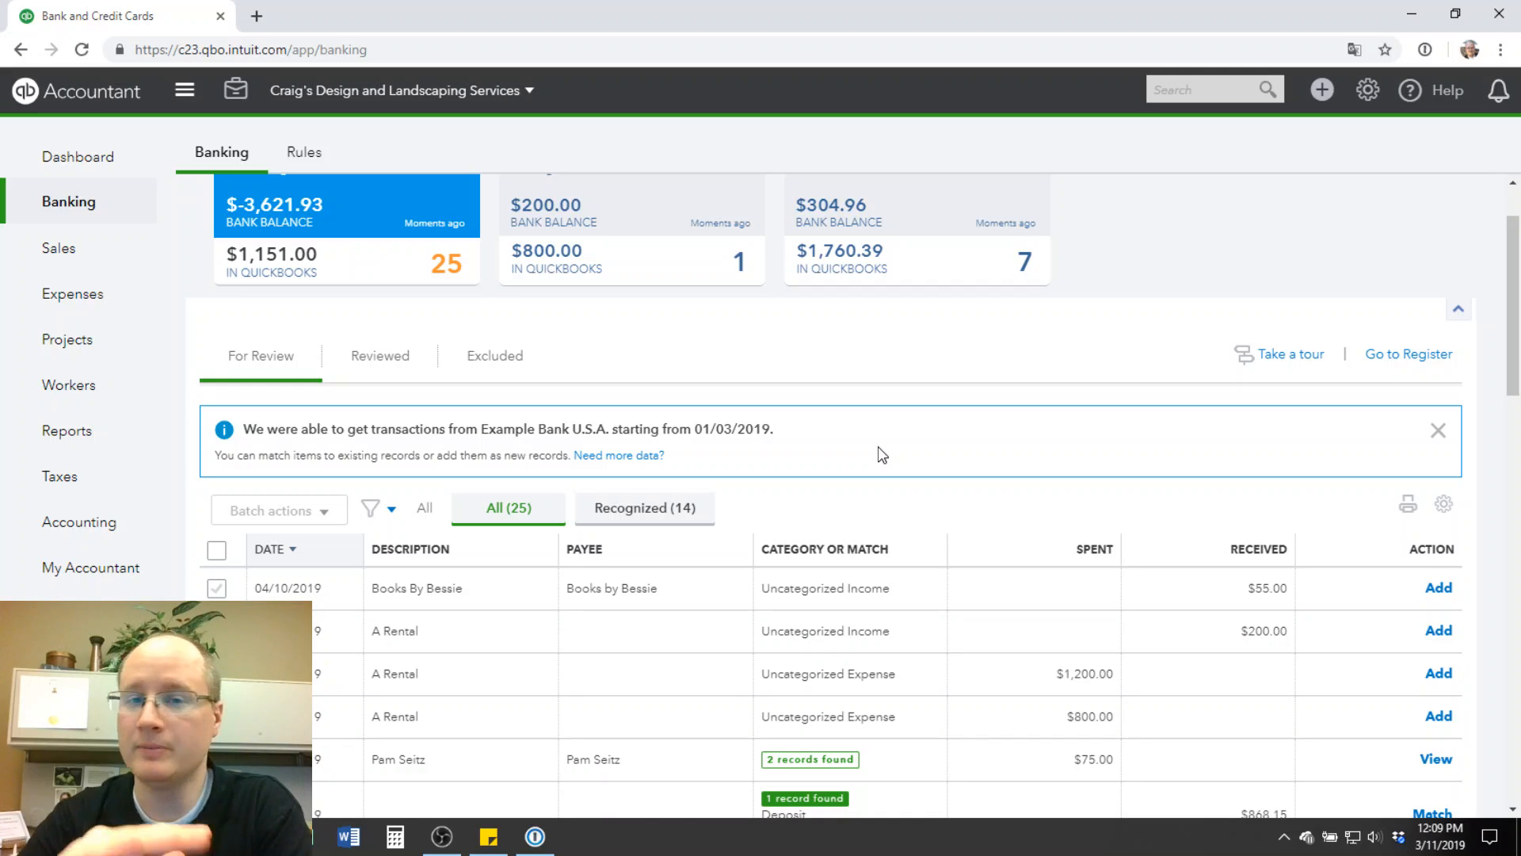
{"action": "scroll", "coordinate": [878, 447], "scroll_direction": "down", "scroll_amount": 3}
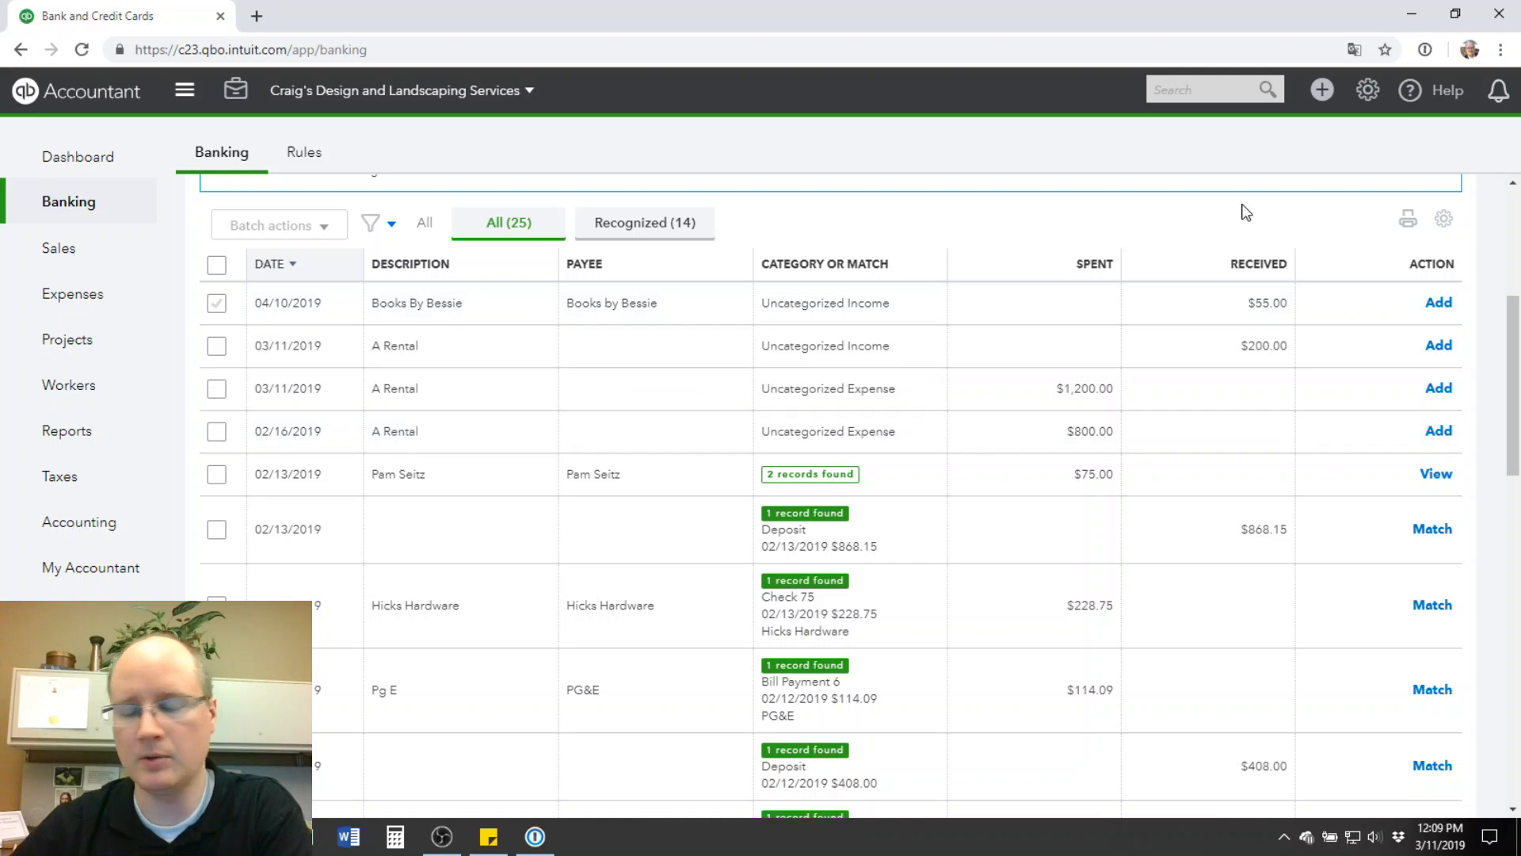
{"action": "scroll", "coordinate": [1107, 349], "scroll_direction": "up", "scroll_amount": 5}
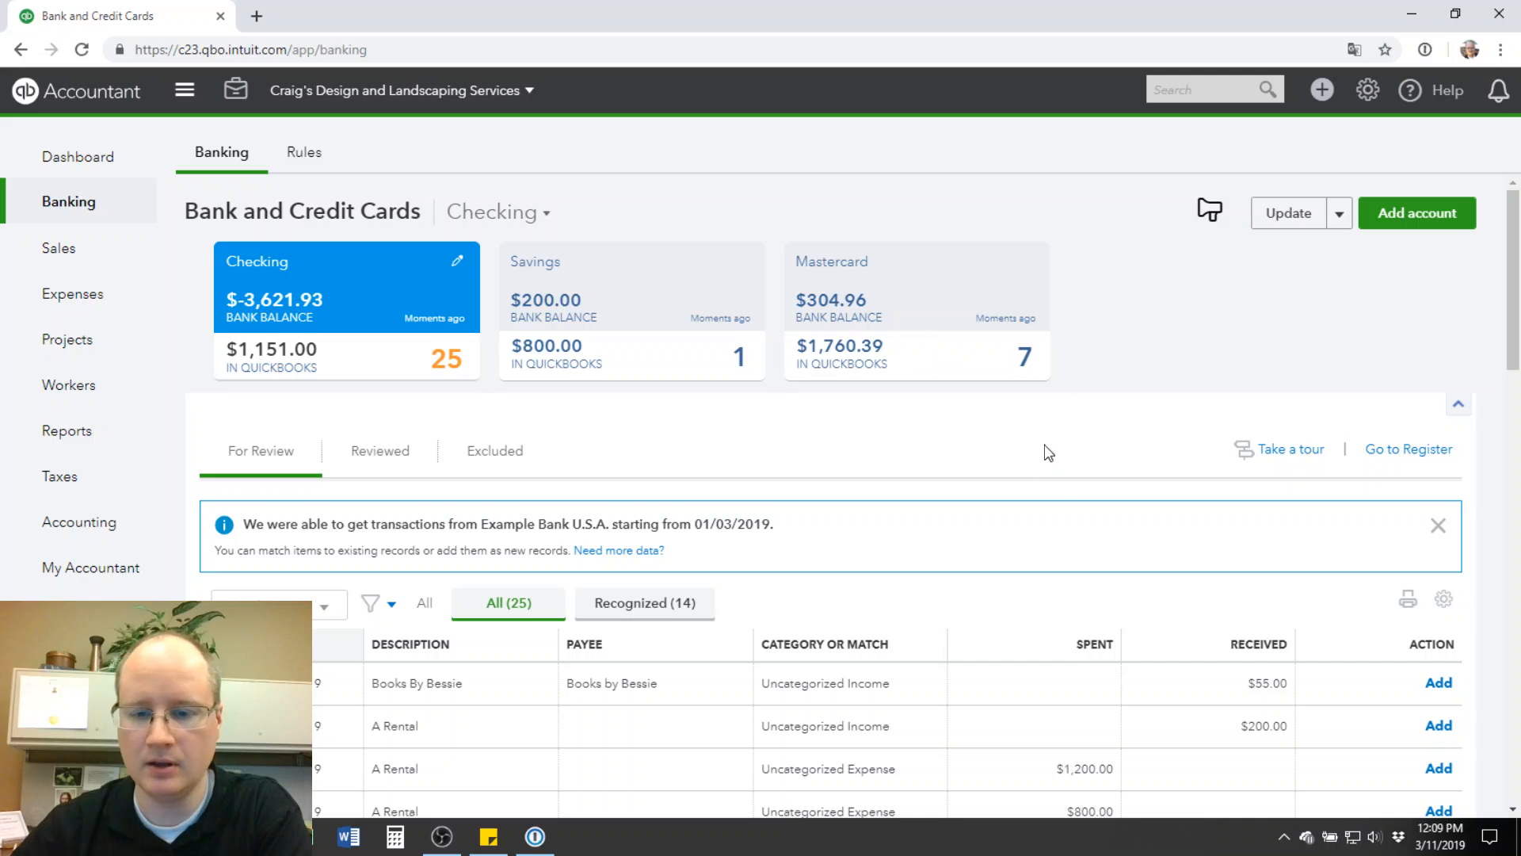
{"action": "scroll", "coordinate": [1045, 442], "scroll_direction": "down", "scroll_amount": 6}
{"action": "scroll", "coordinate": [1044, 442], "scroll_direction": "down", "scroll_amount": 1}
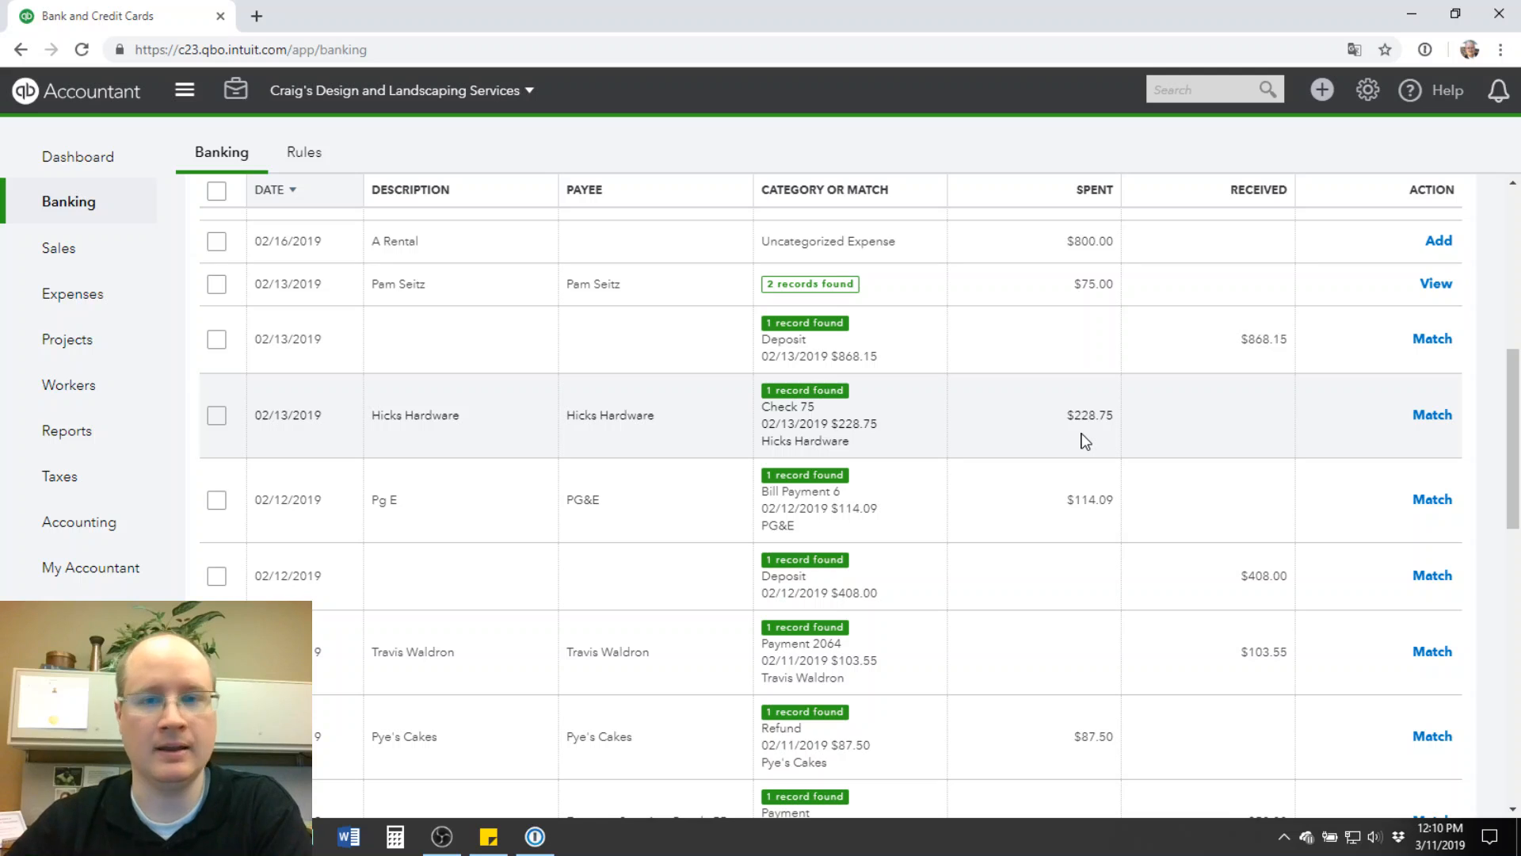
- Match the Hicks Hardware check, the $868.15 and $408.00 deposits, the PG&E bill payment, the $103.55 payment and the Pye's Cakes refund to their found records
{"action": "left_click", "coordinate": [1433, 415]}
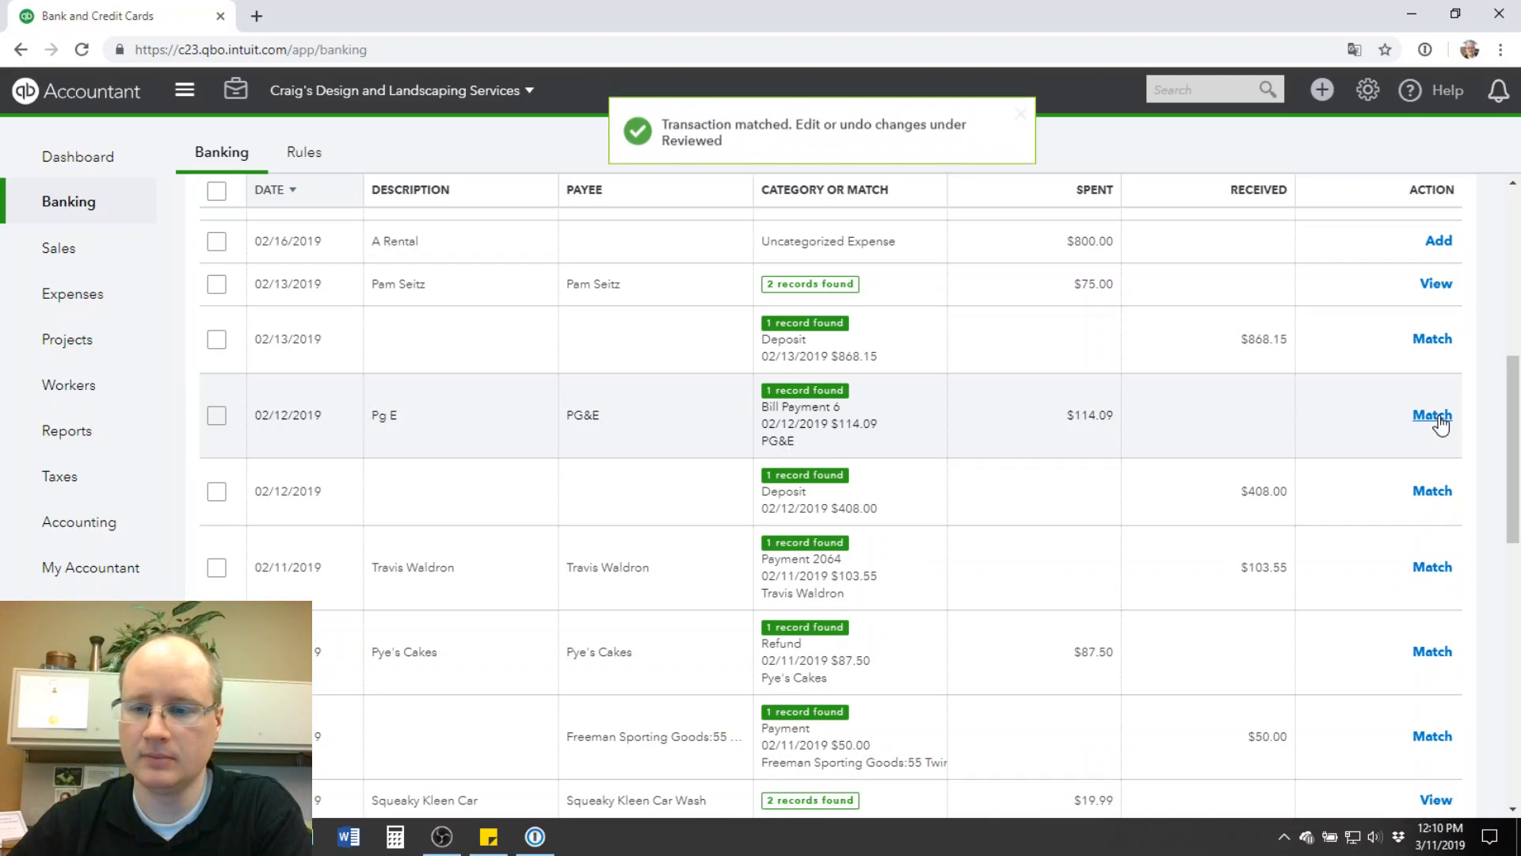
{"action": "left_click", "coordinate": [1434, 340]}
{"action": "left_click", "coordinate": [1439, 349]}
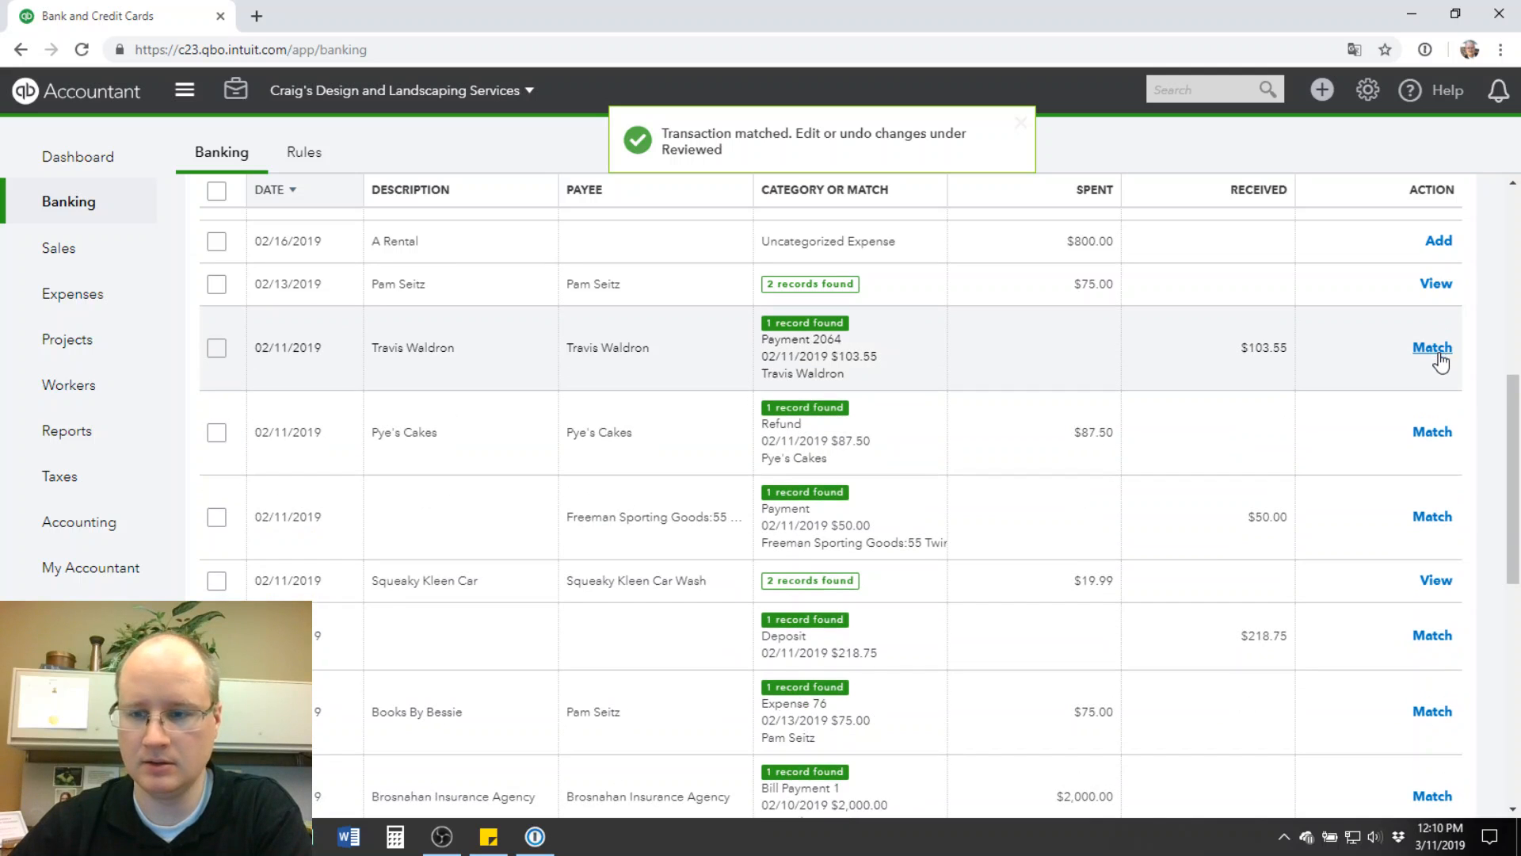
{"action": "left_click", "coordinate": [1438, 349]}
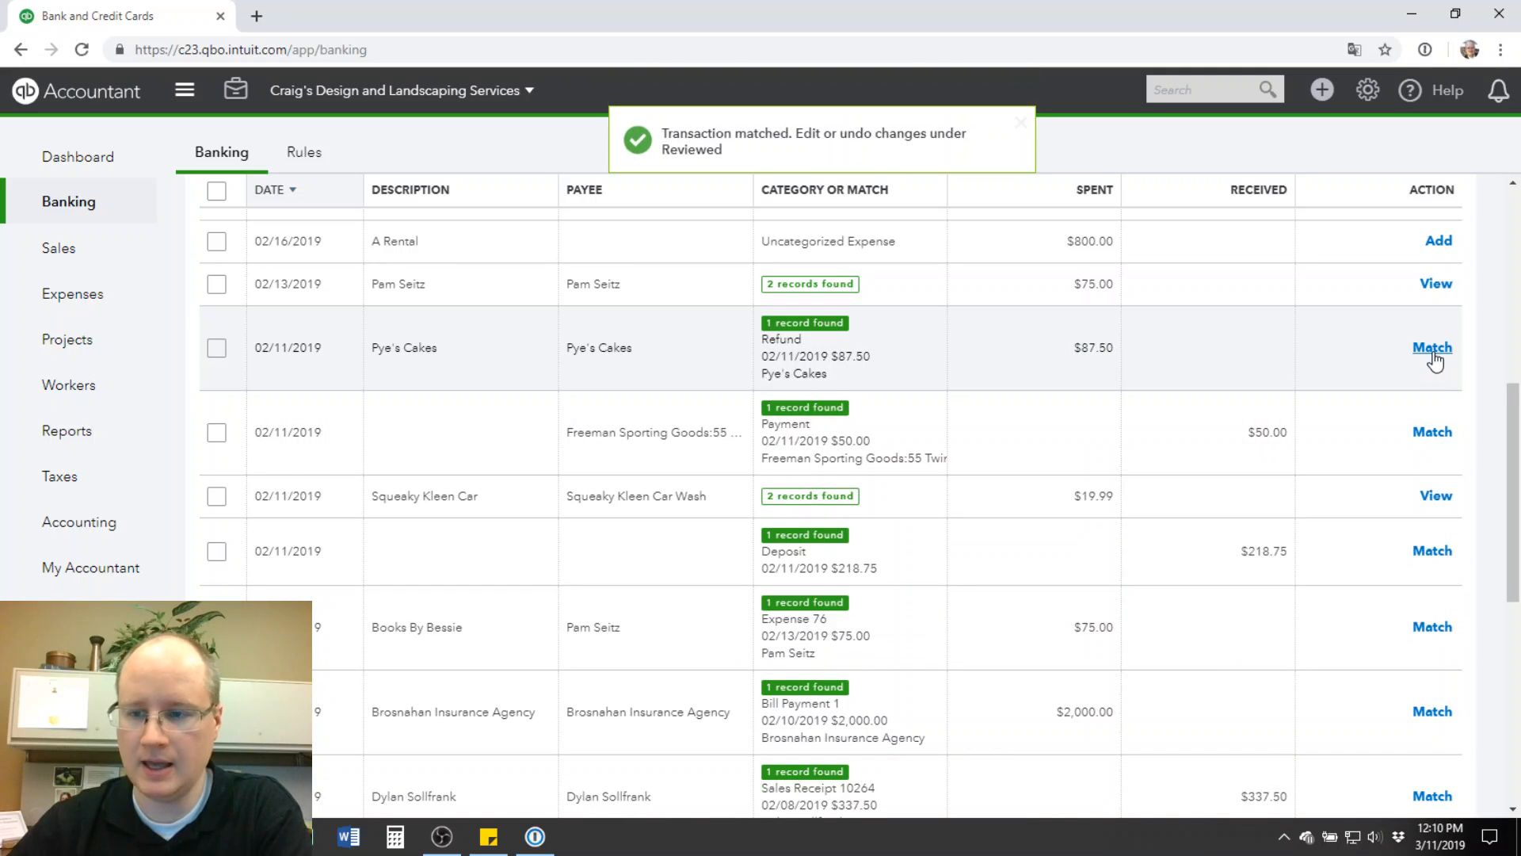
{"action": "left_click", "coordinate": [1432, 353]}
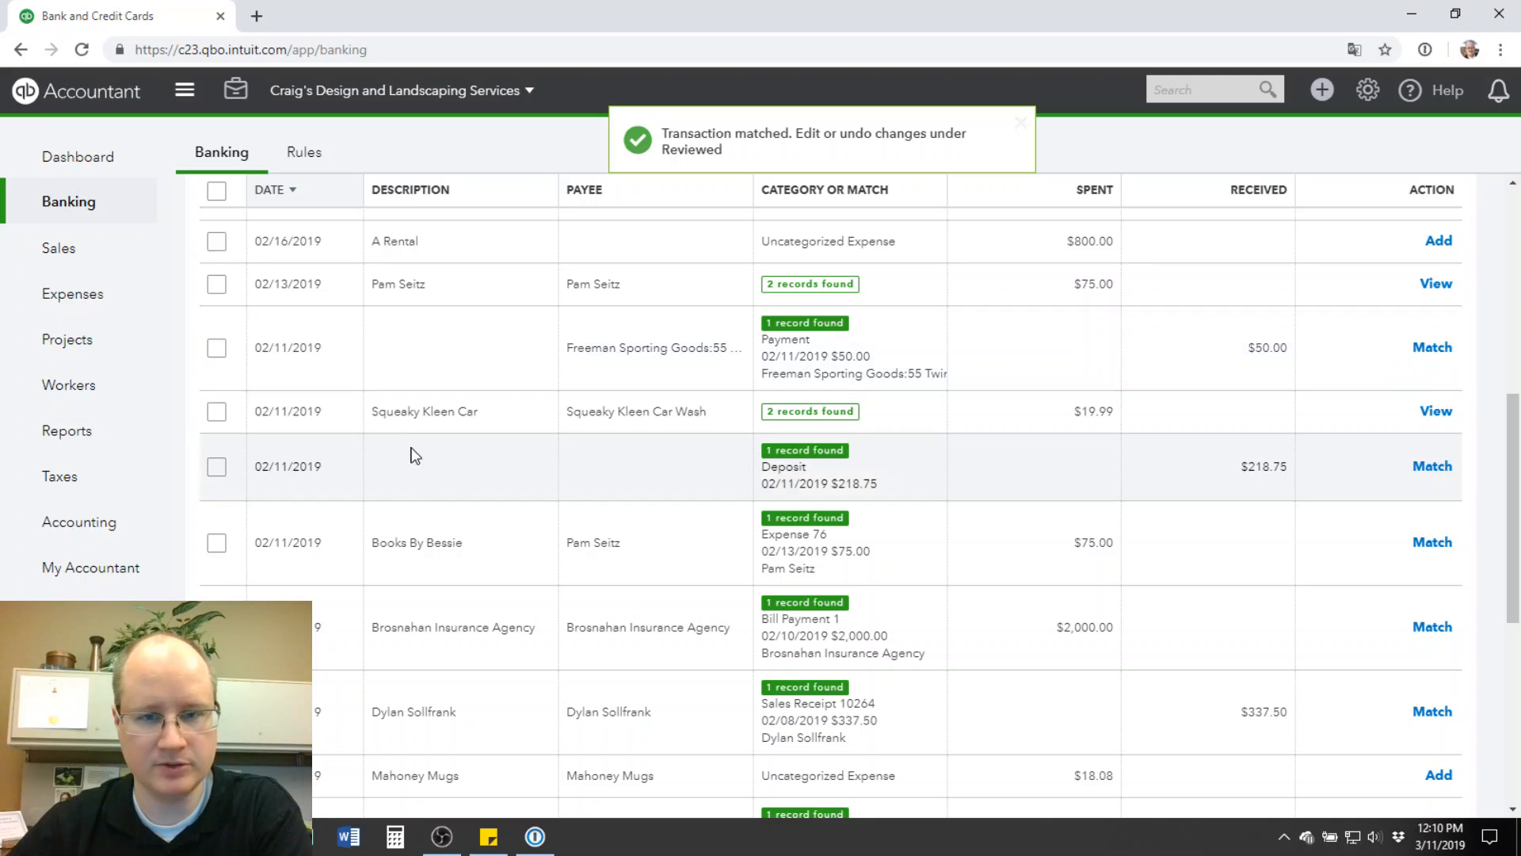
- Resume the Checking reconciliation and examine which listed transactions carry a cleared date and a bank feed marker
{"action": "mouse_move", "coordinate": [103, 521]}
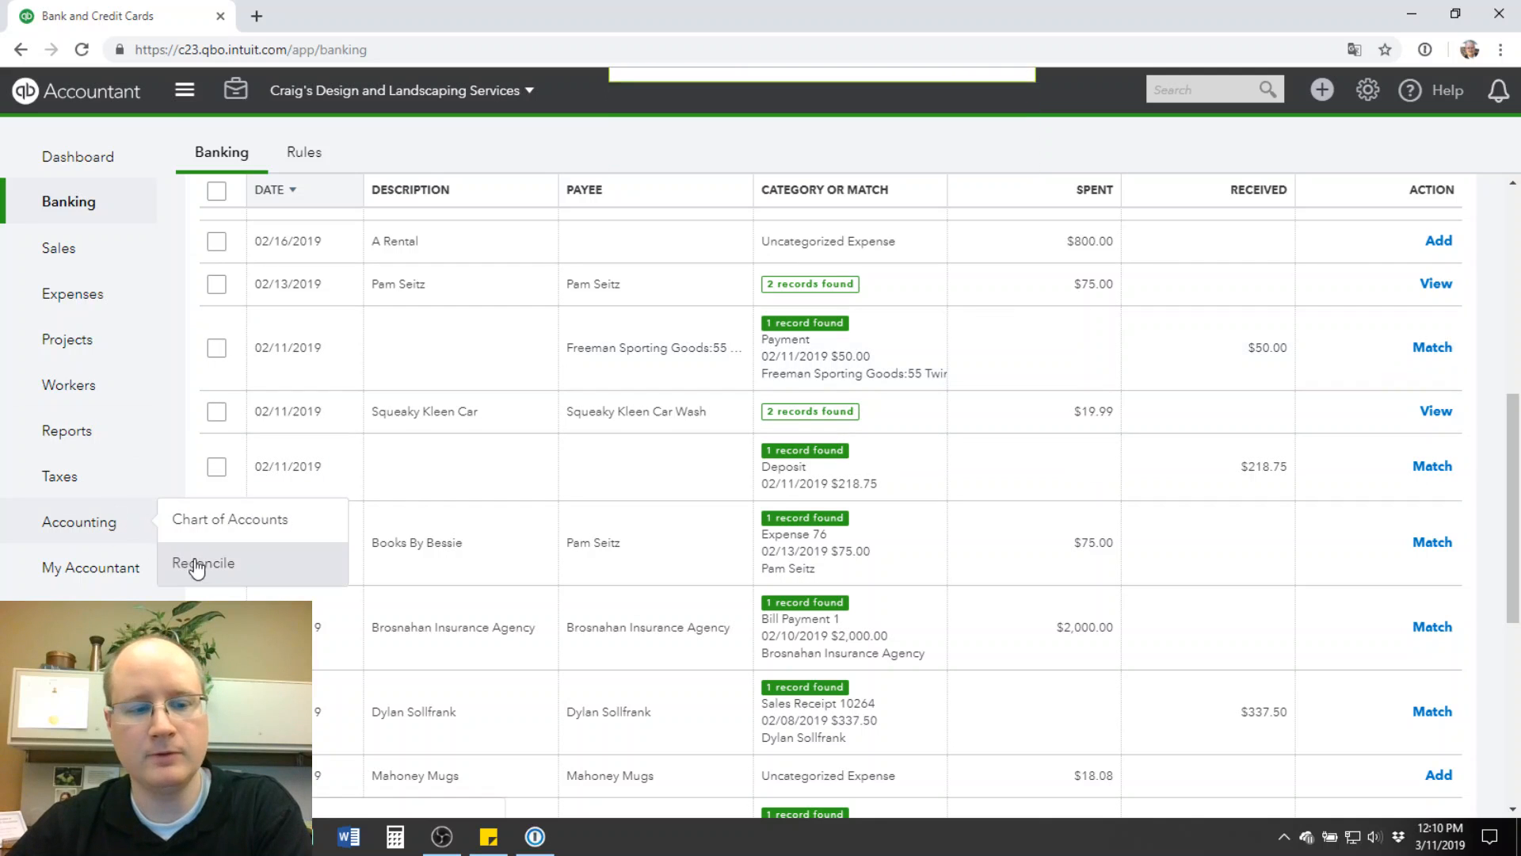
{"action": "left_click", "coordinate": [200, 564]}
{"action": "left_click", "coordinate": [855, 652]}
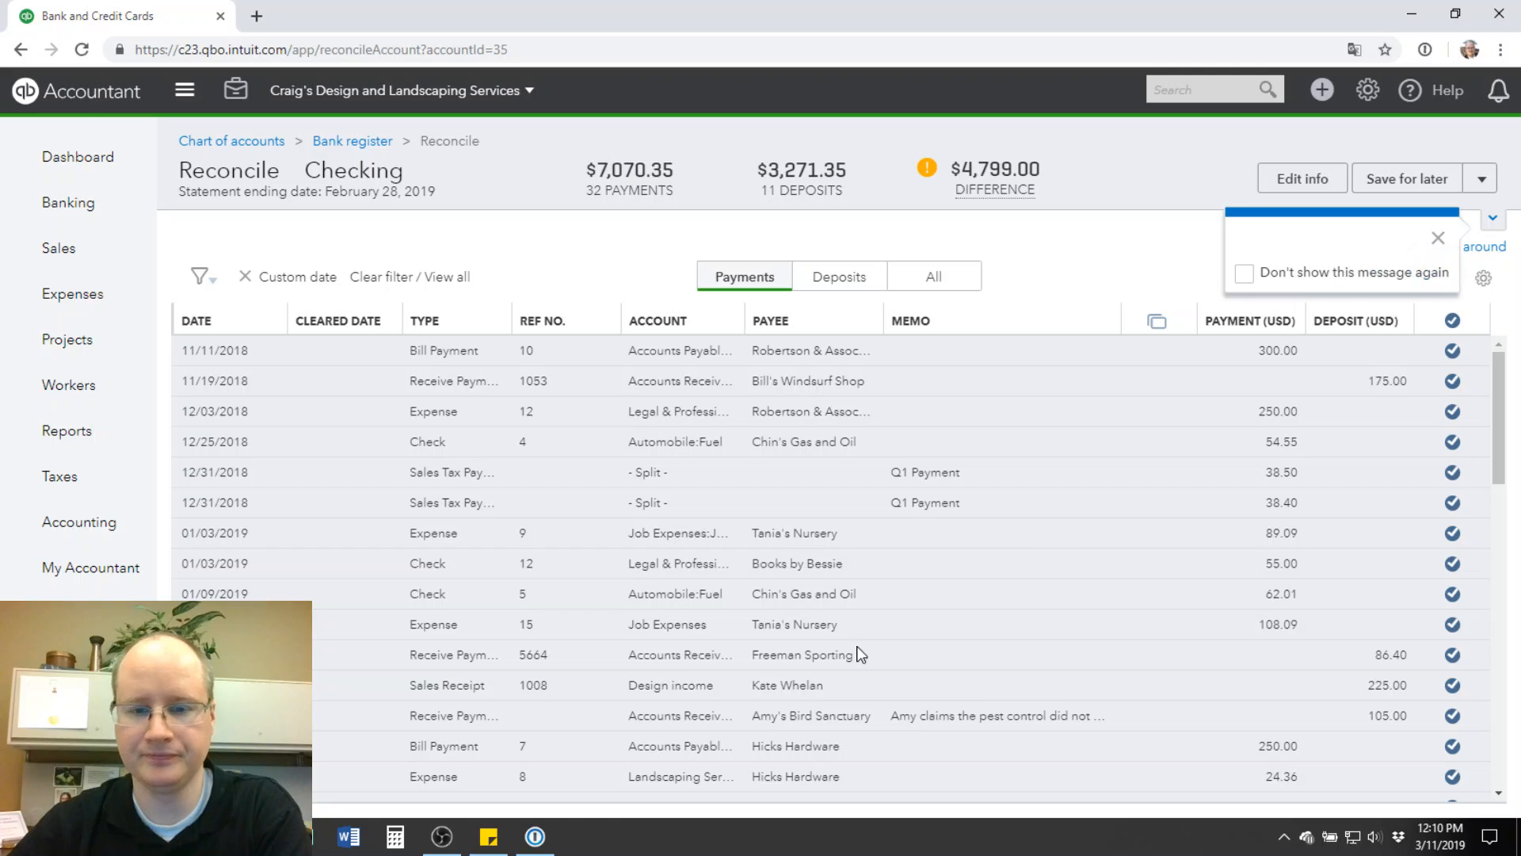
{"action": "scroll", "coordinate": [1125, 480], "scroll_direction": "down", "scroll_amount": 10}
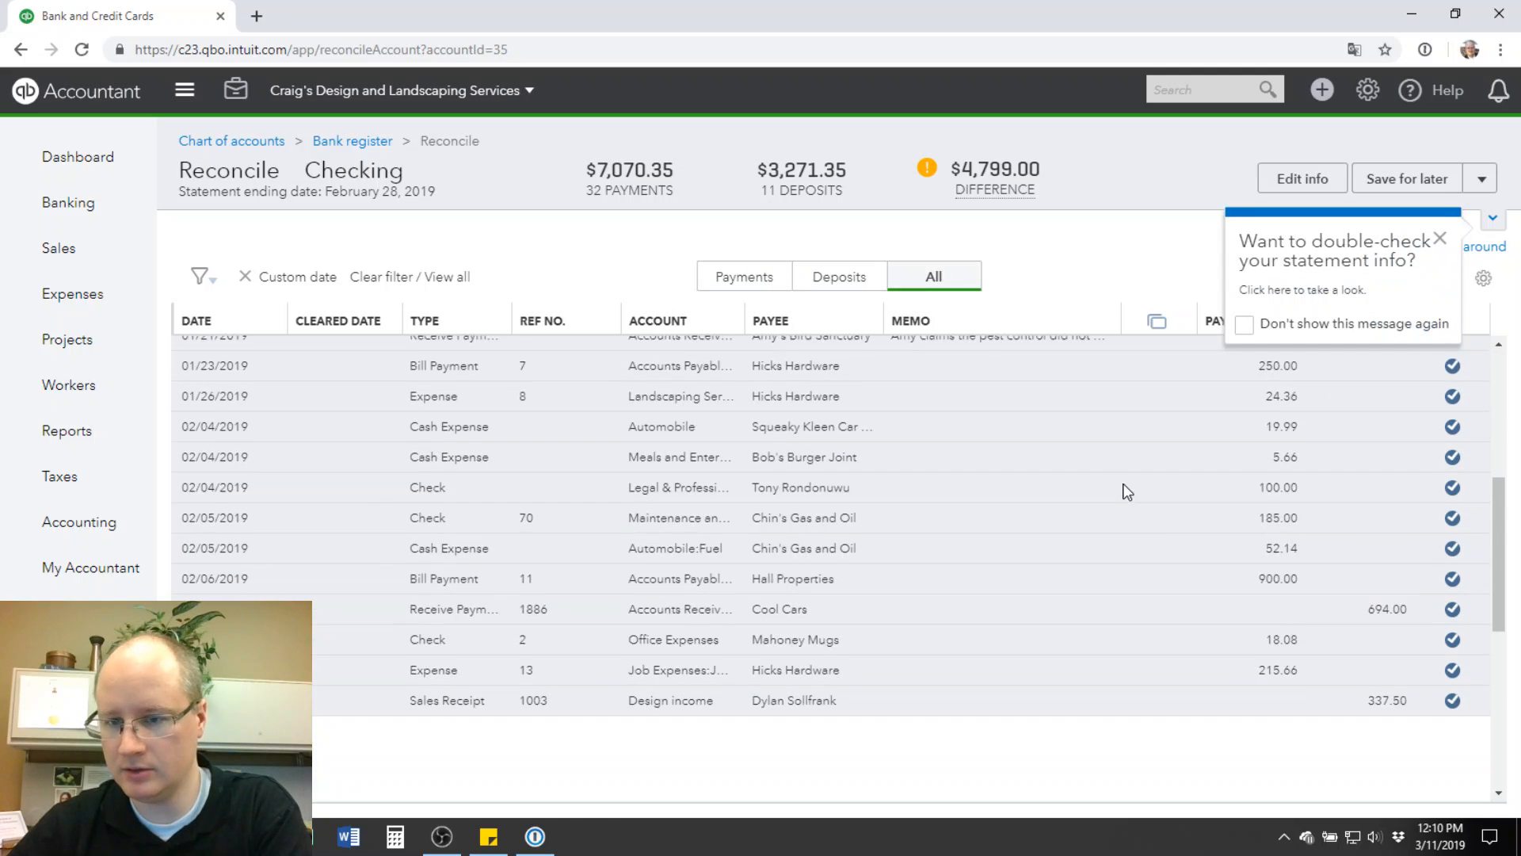
{"action": "mouse_move", "coordinate": [1158, 396]}
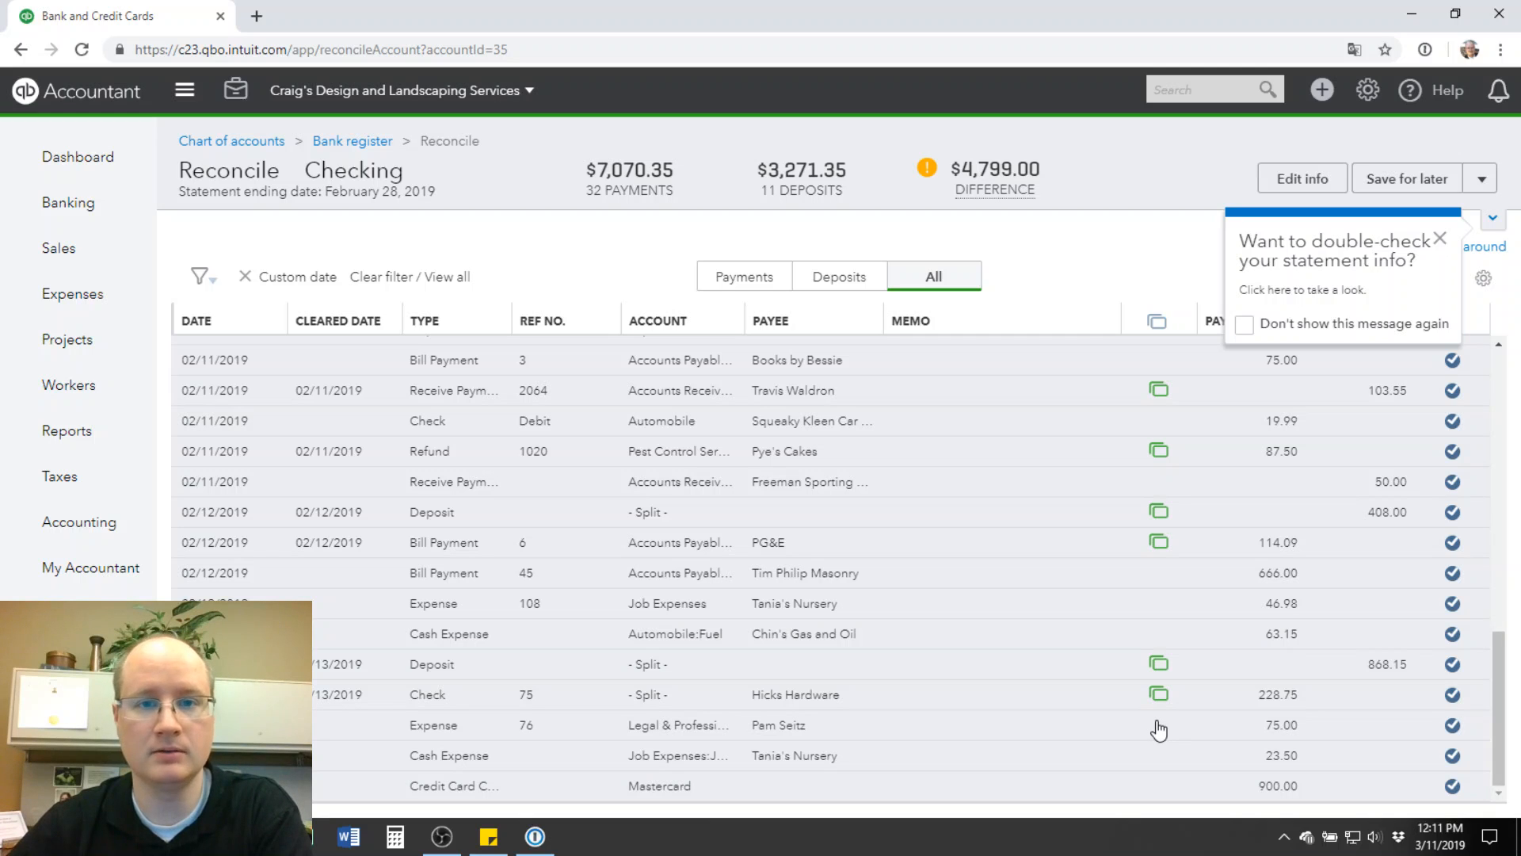
{"action": "scroll", "coordinate": [1157, 582], "scroll_direction": "up", "scroll_amount": 5}
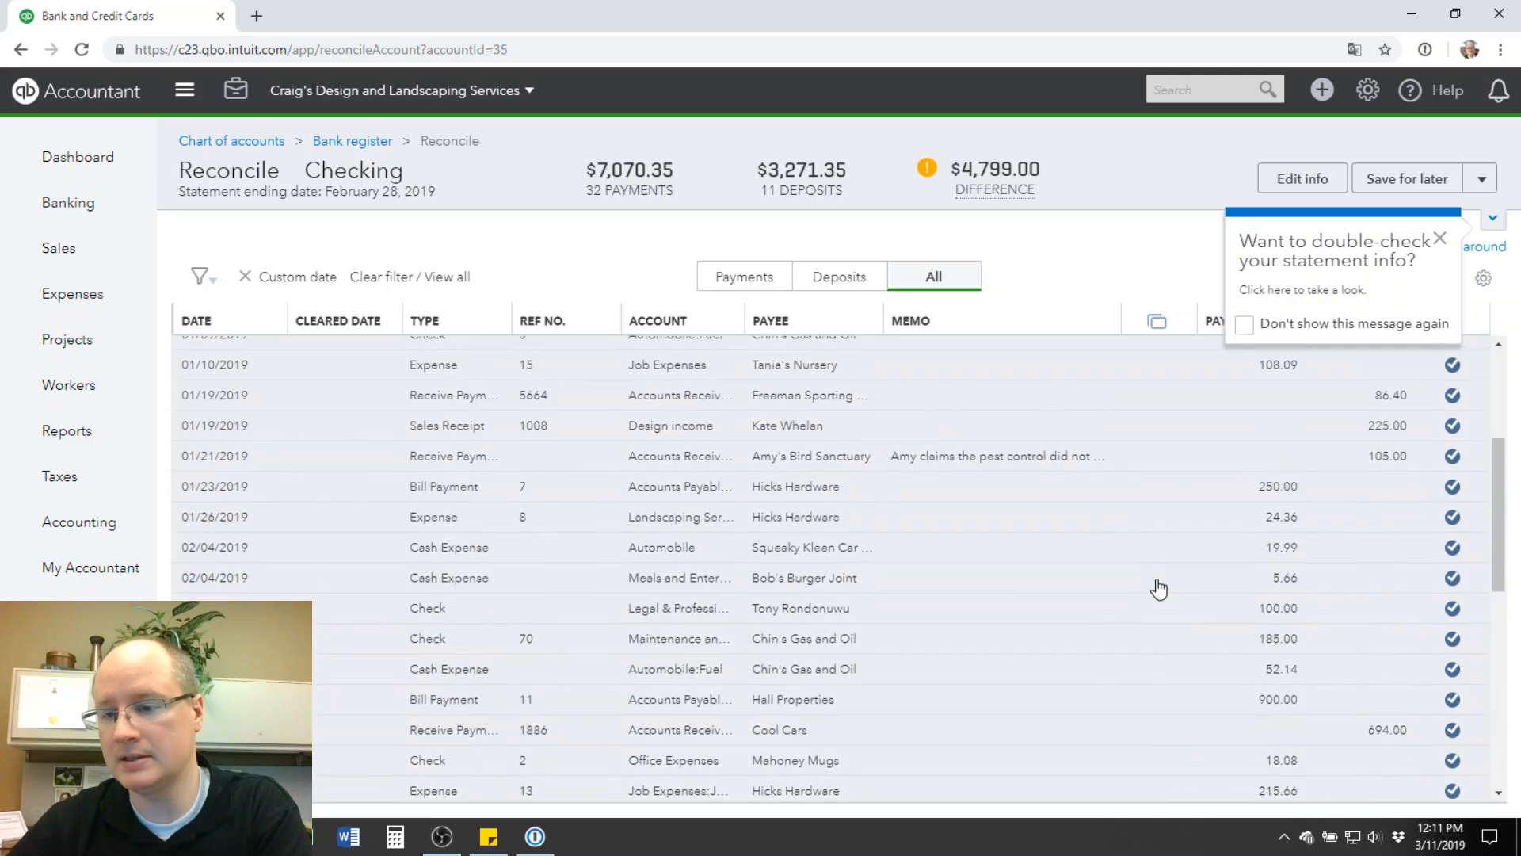
{"action": "scroll", "coordinate": [1158, 588], "scroll_direction": "up", "scroll_amount": 3}
{"action": "scroll", "coordinate": [1157, 586], "scroll_direction": "down", "scroll_amount": 10}
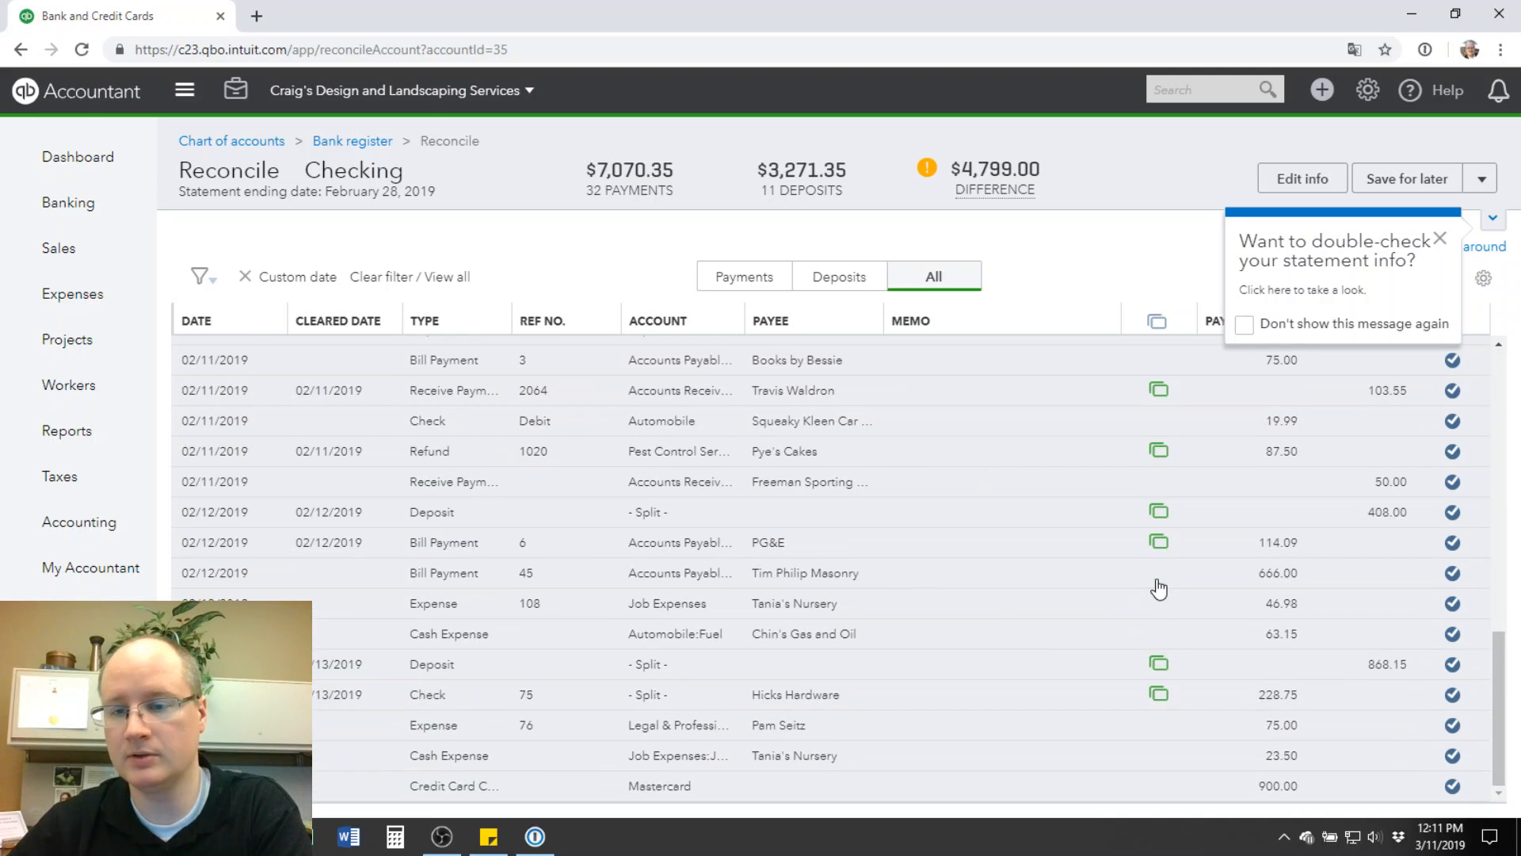
- Return to the Banking page and add the downloaded 02/11/2019 deposit of $218.75 as a new Uncategorized Income transaction instead of matching it
{"action": "left_click", "coordinate": [73, 208]}
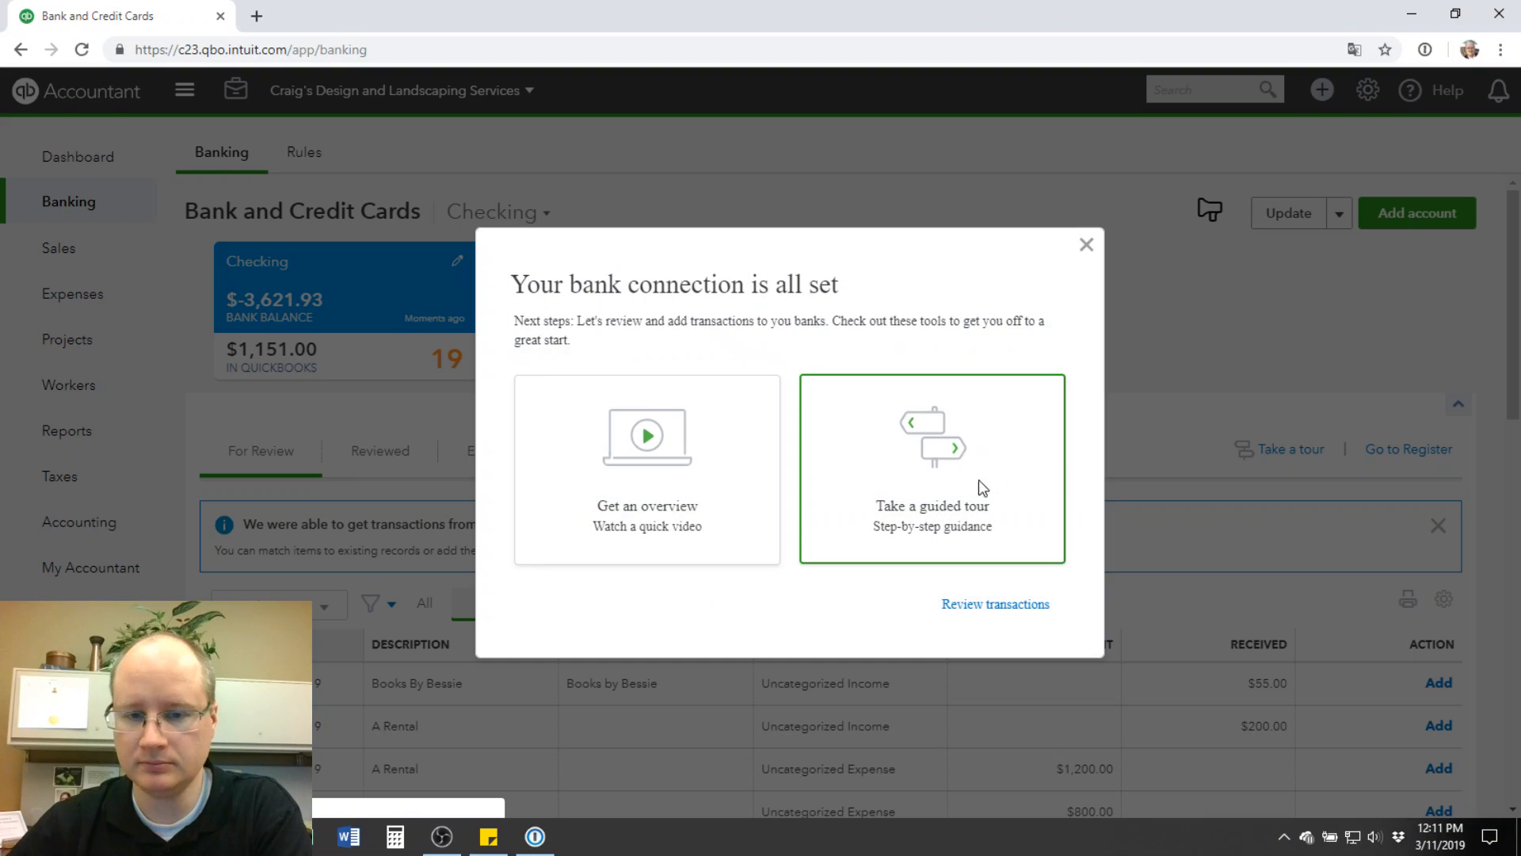
{"action": "left_click", "coordinate": [1086, 247]}
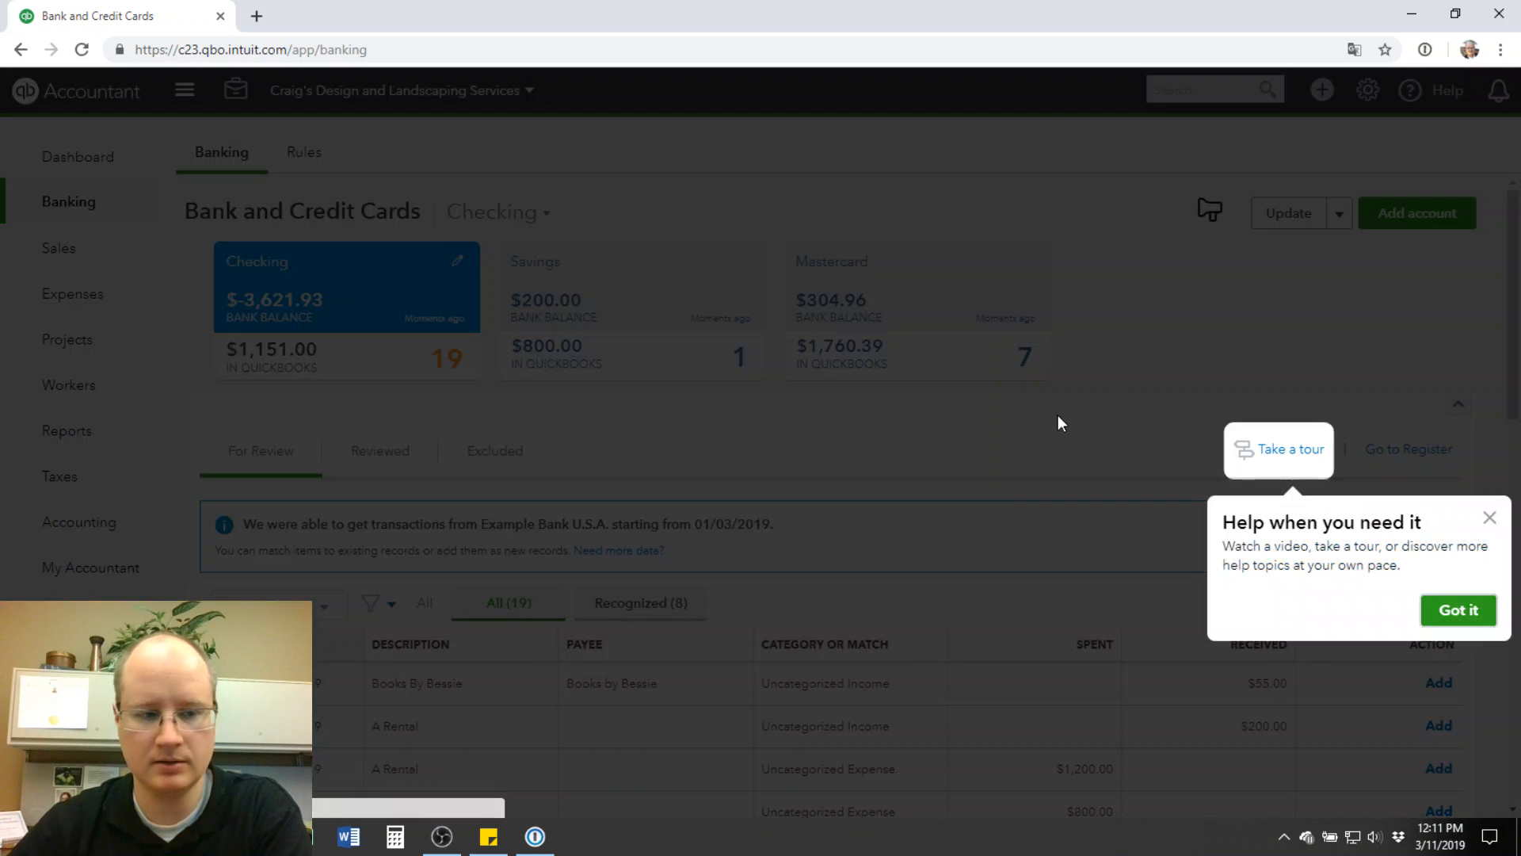
{"action": "left_click", "coordinate": [1490, 518]}
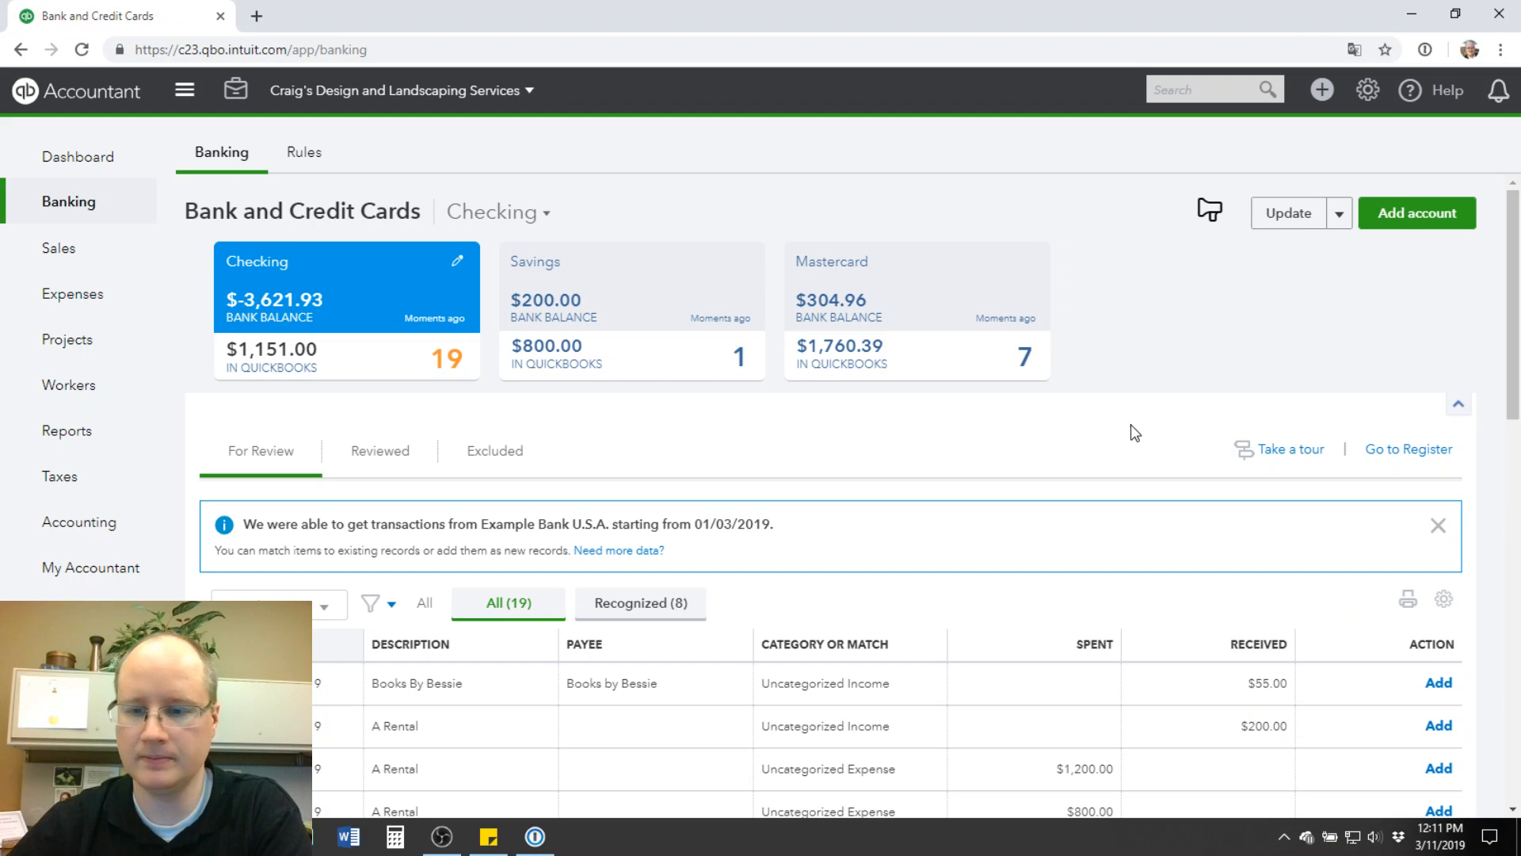
{"action": "scroll", "coordinate": [1131, 428], "scroll_direction": "down", "scroll_amount": 4}
{"action": "scroll", "coordinate": [1130, 425], "scroll_direction": "down", "scroll_amount": 5}
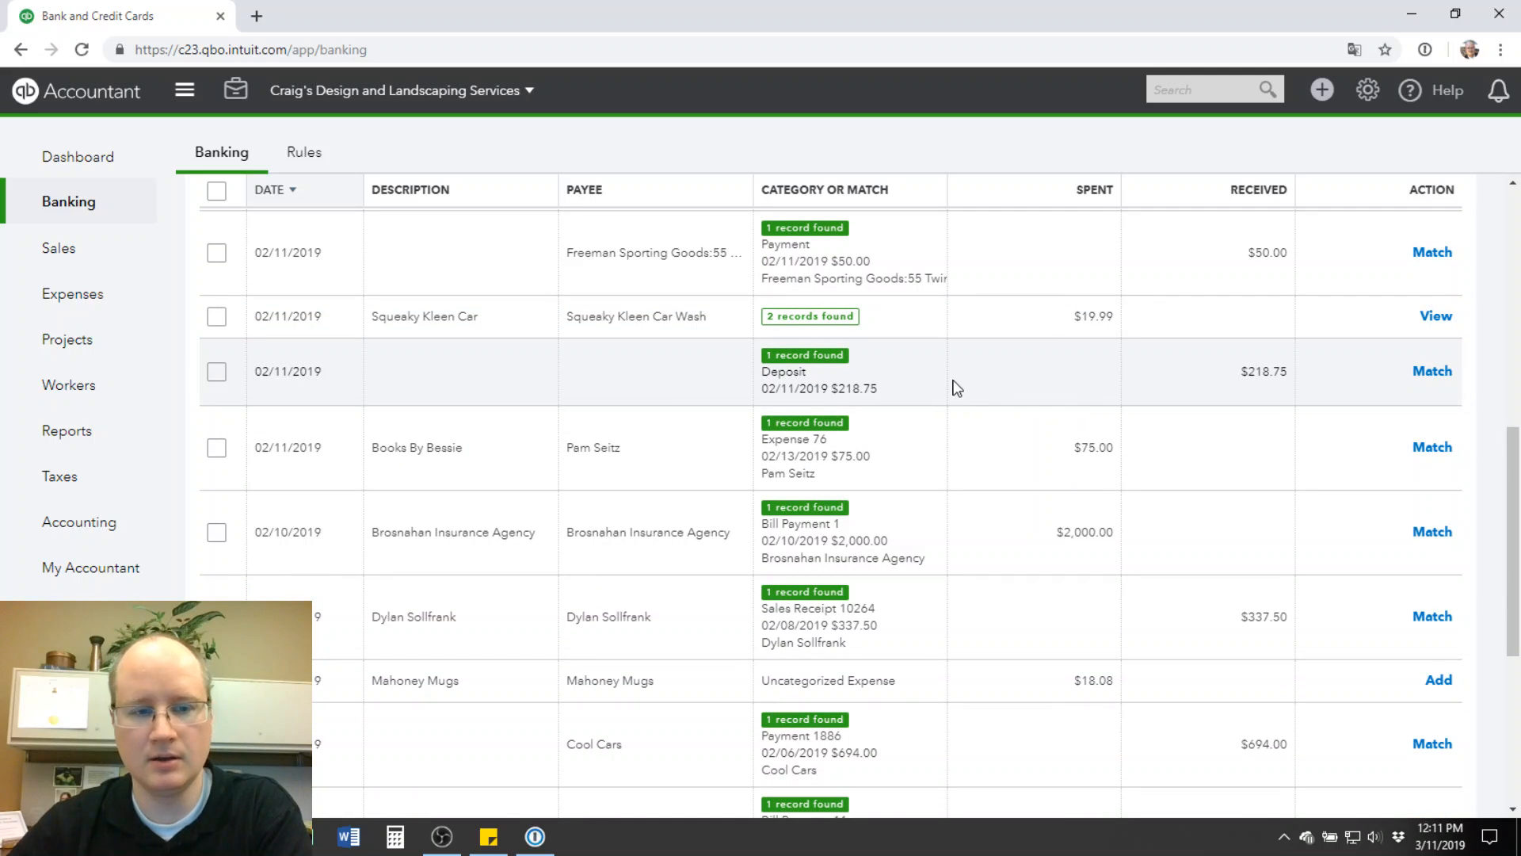
{"action": "left_click", "coordinate": [1033, 385]}
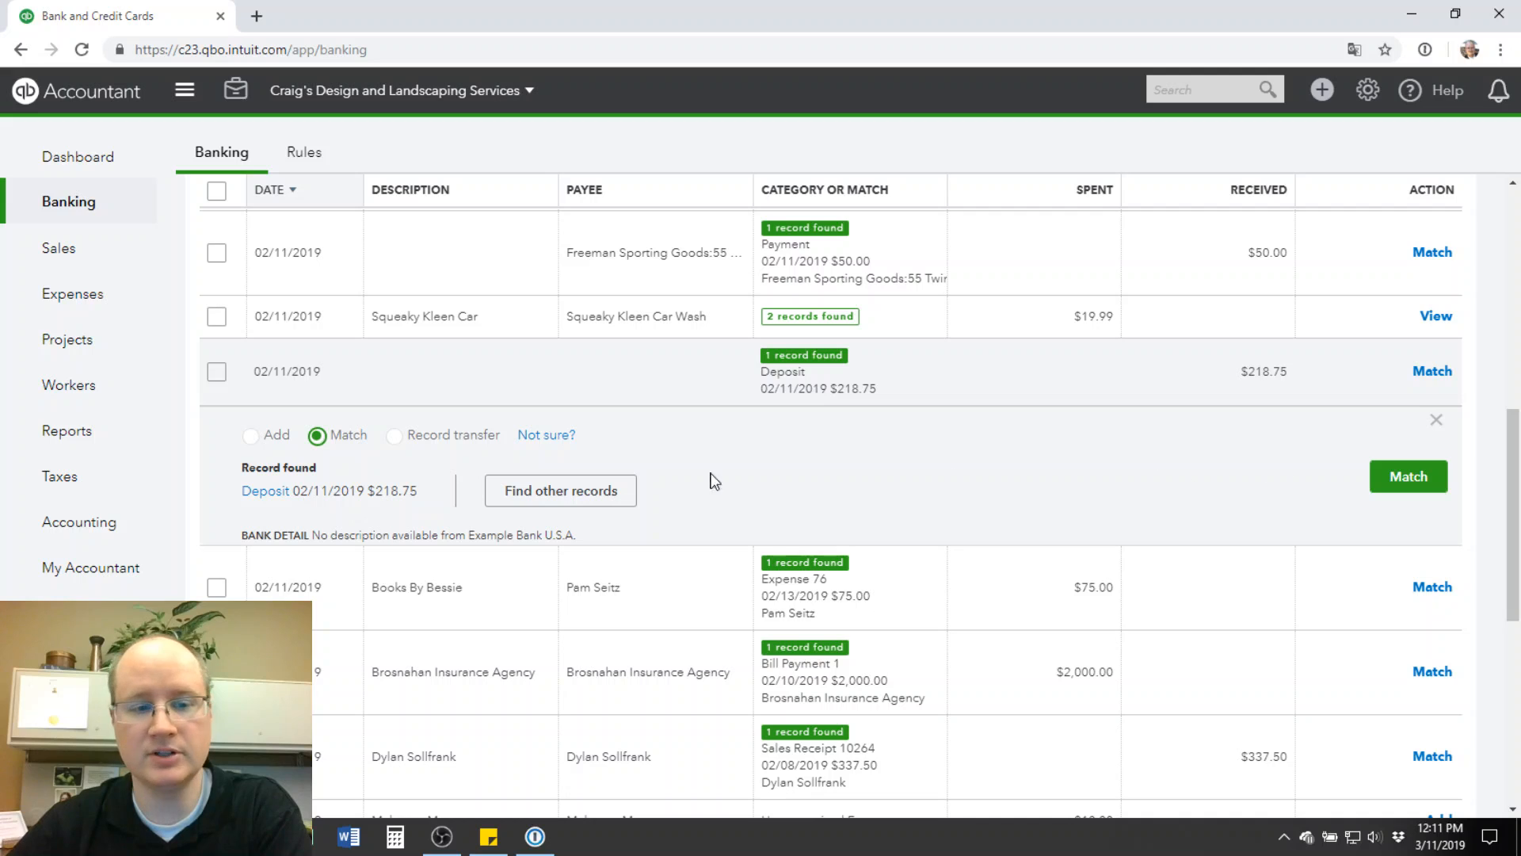
{"action": "left_click", "coordinate": [250, 435]}
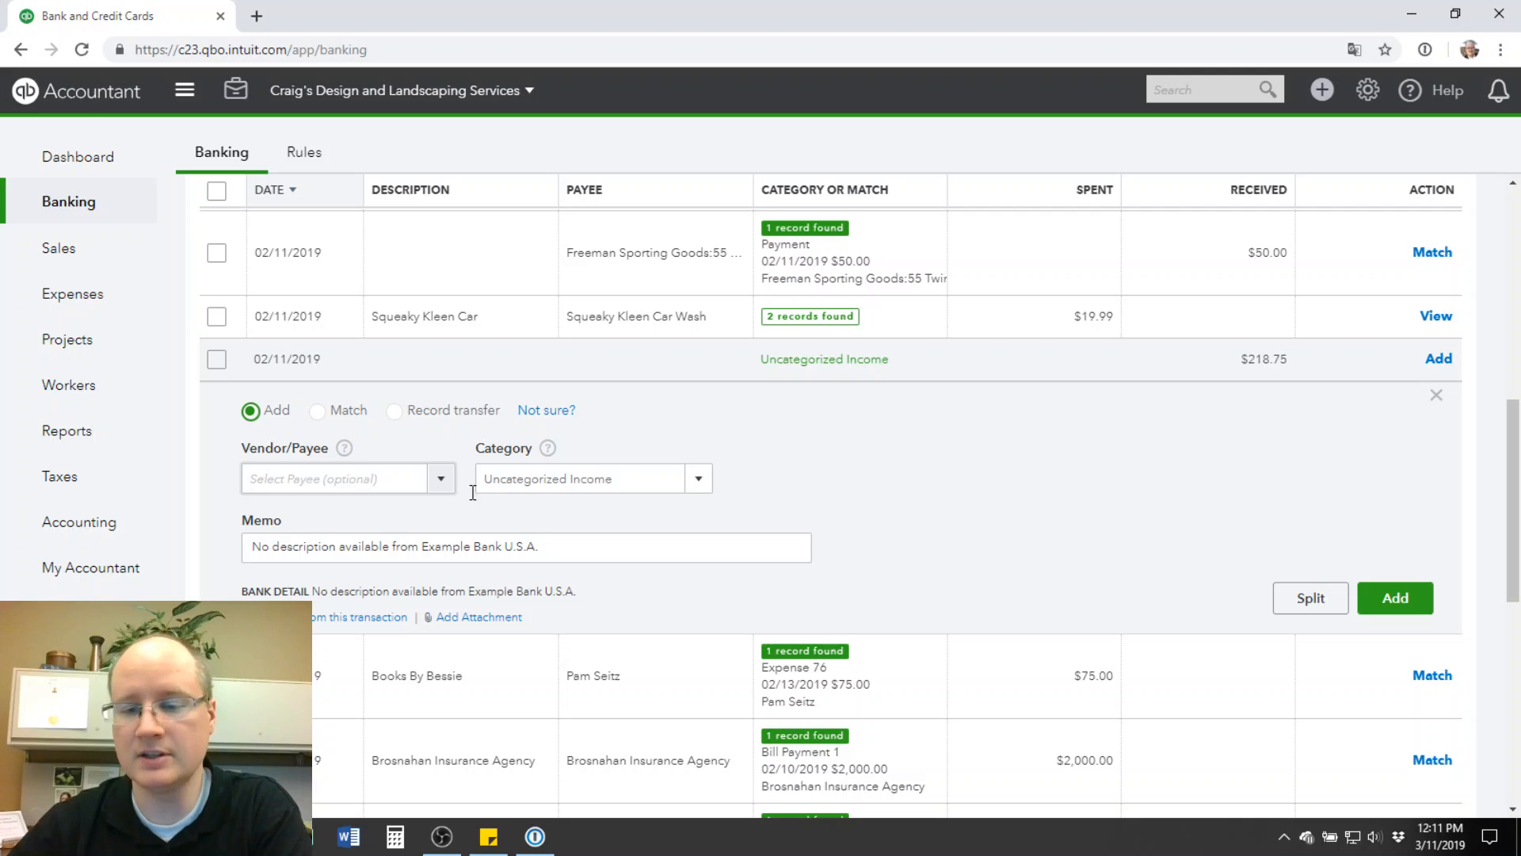
{"action": "left_click", "coordinate": [1391, 599]}
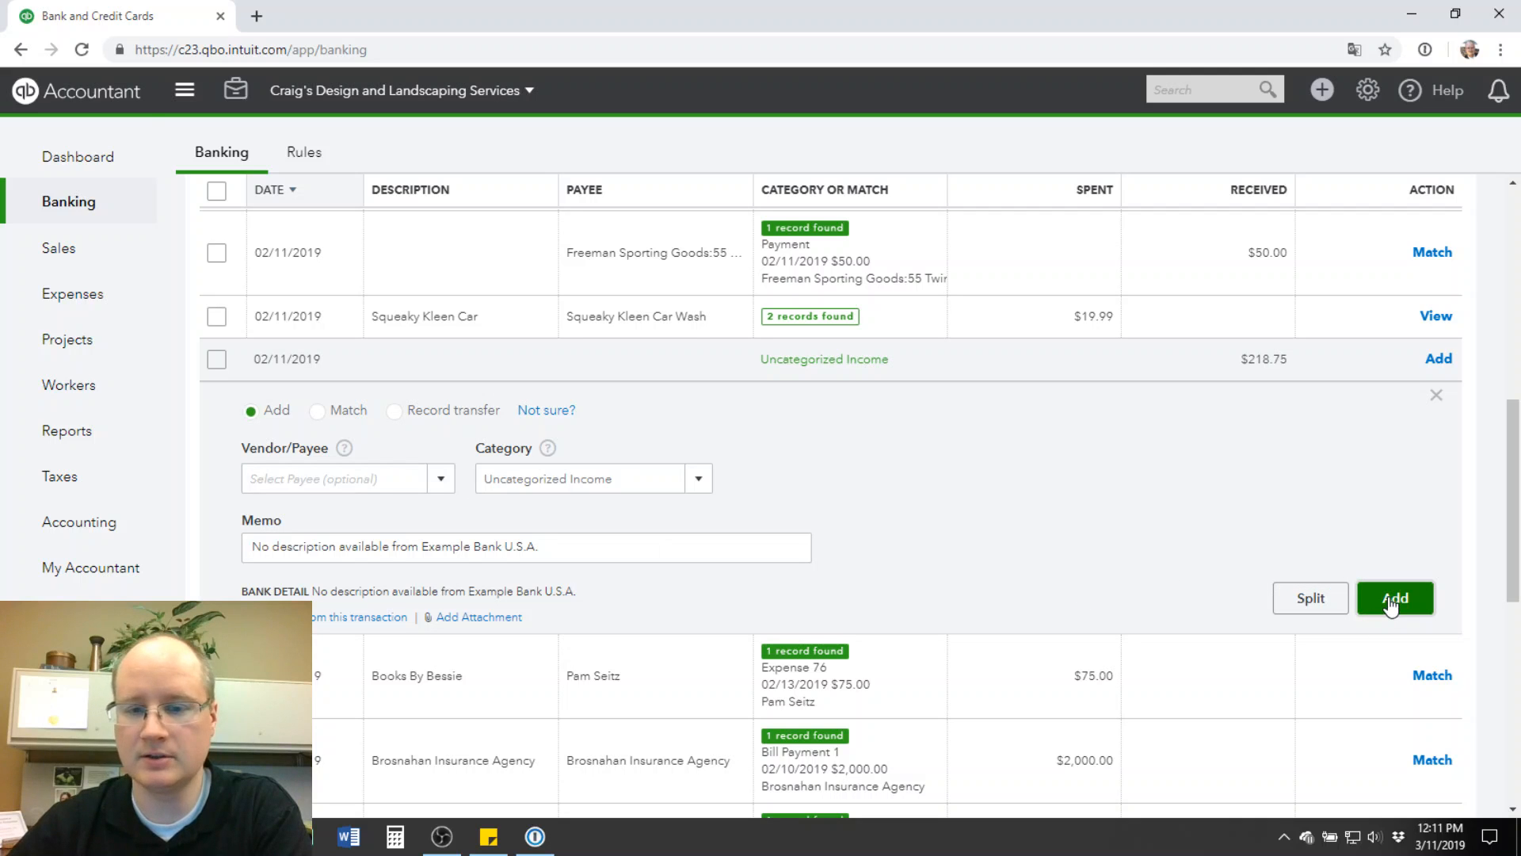
- Resume the Checking reconciliation and compare the 02/11/2019 deposits of $218.75 and their bank feed markers
{"action": "mouse_move", "coordinate": [92, 525]}
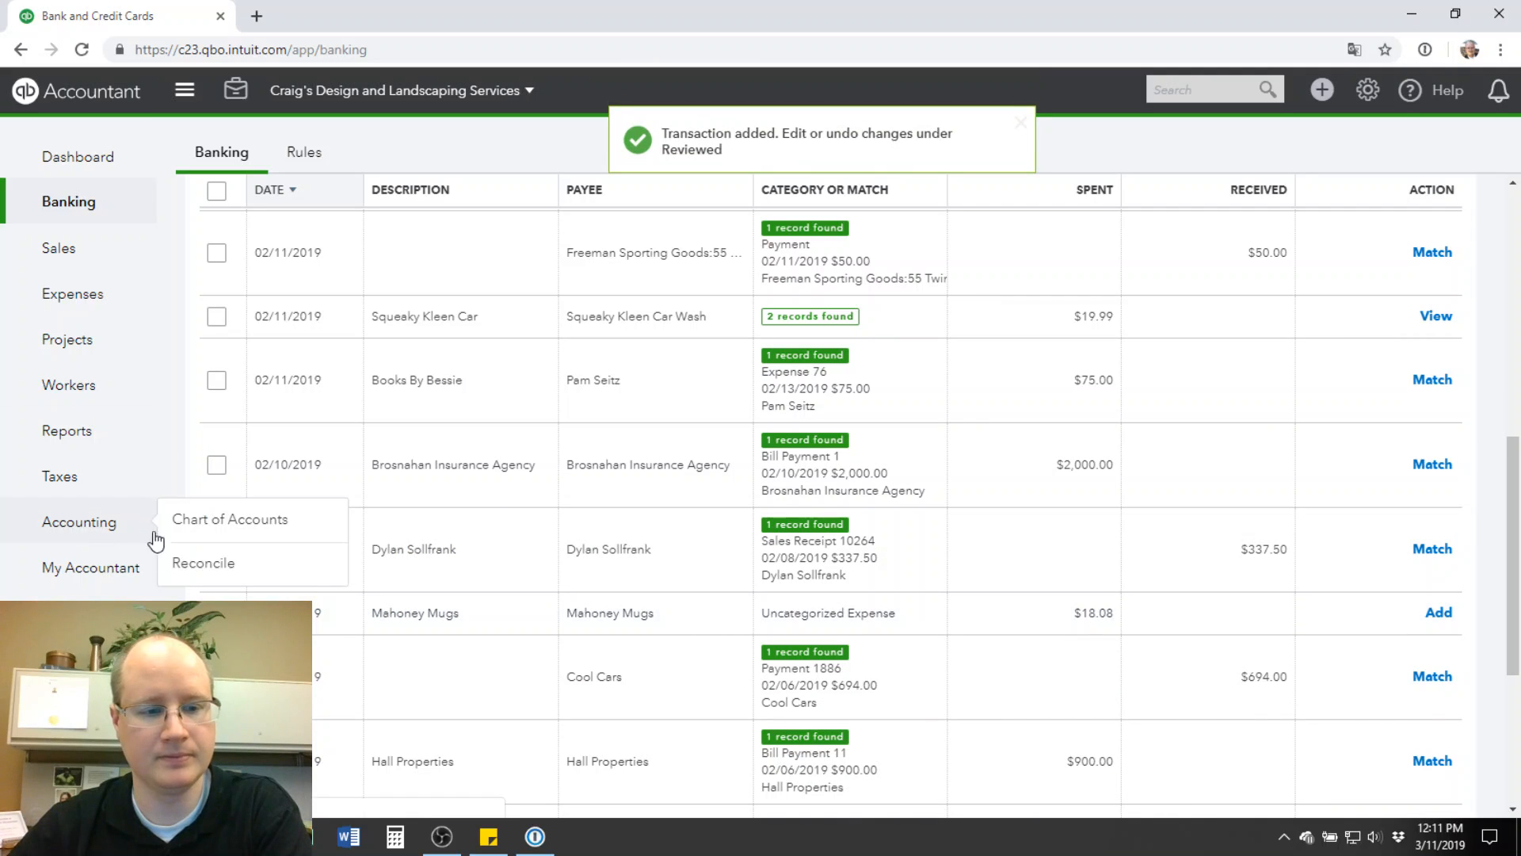
{"action": "left_click", "coordinate": [188, 564]}
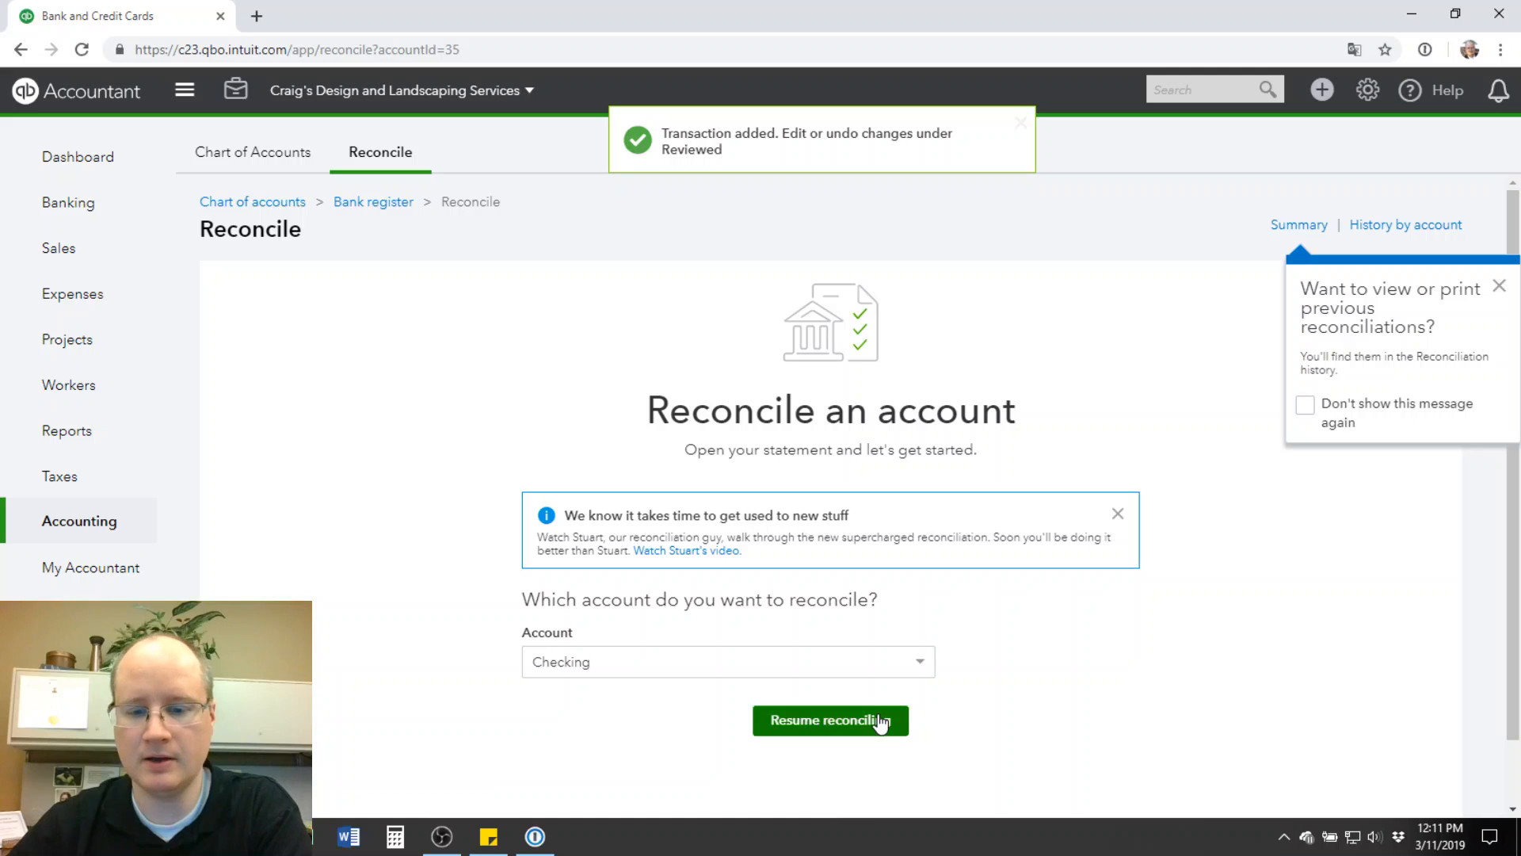
{"action": "left_click", "coordinate": [880, 717]}
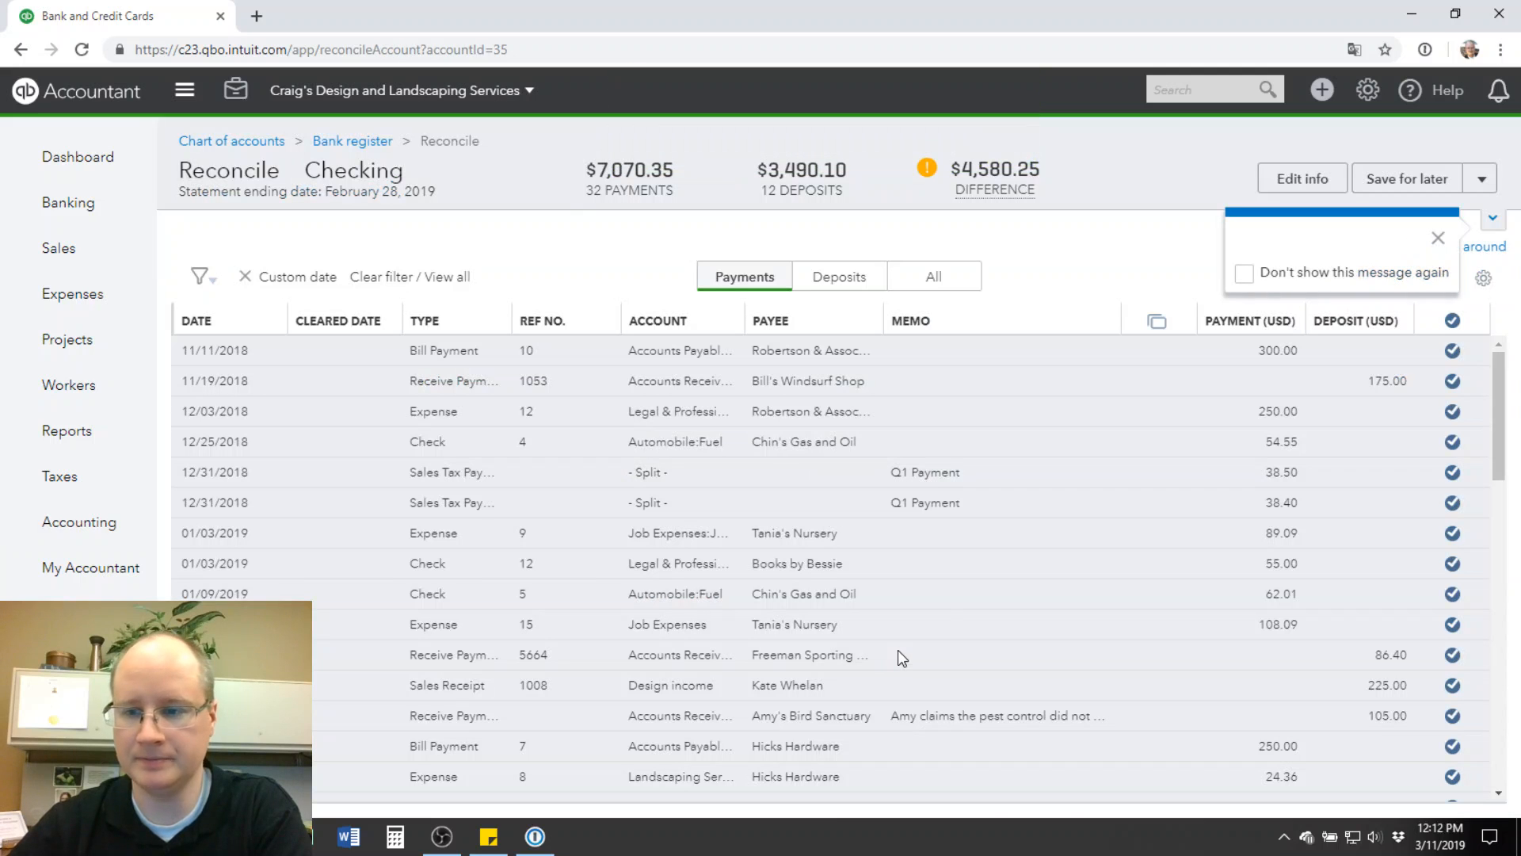
{"action": "scroll", "coordinate": [954, 539], "scroll_direction": "down", "scroll_amount": 15}
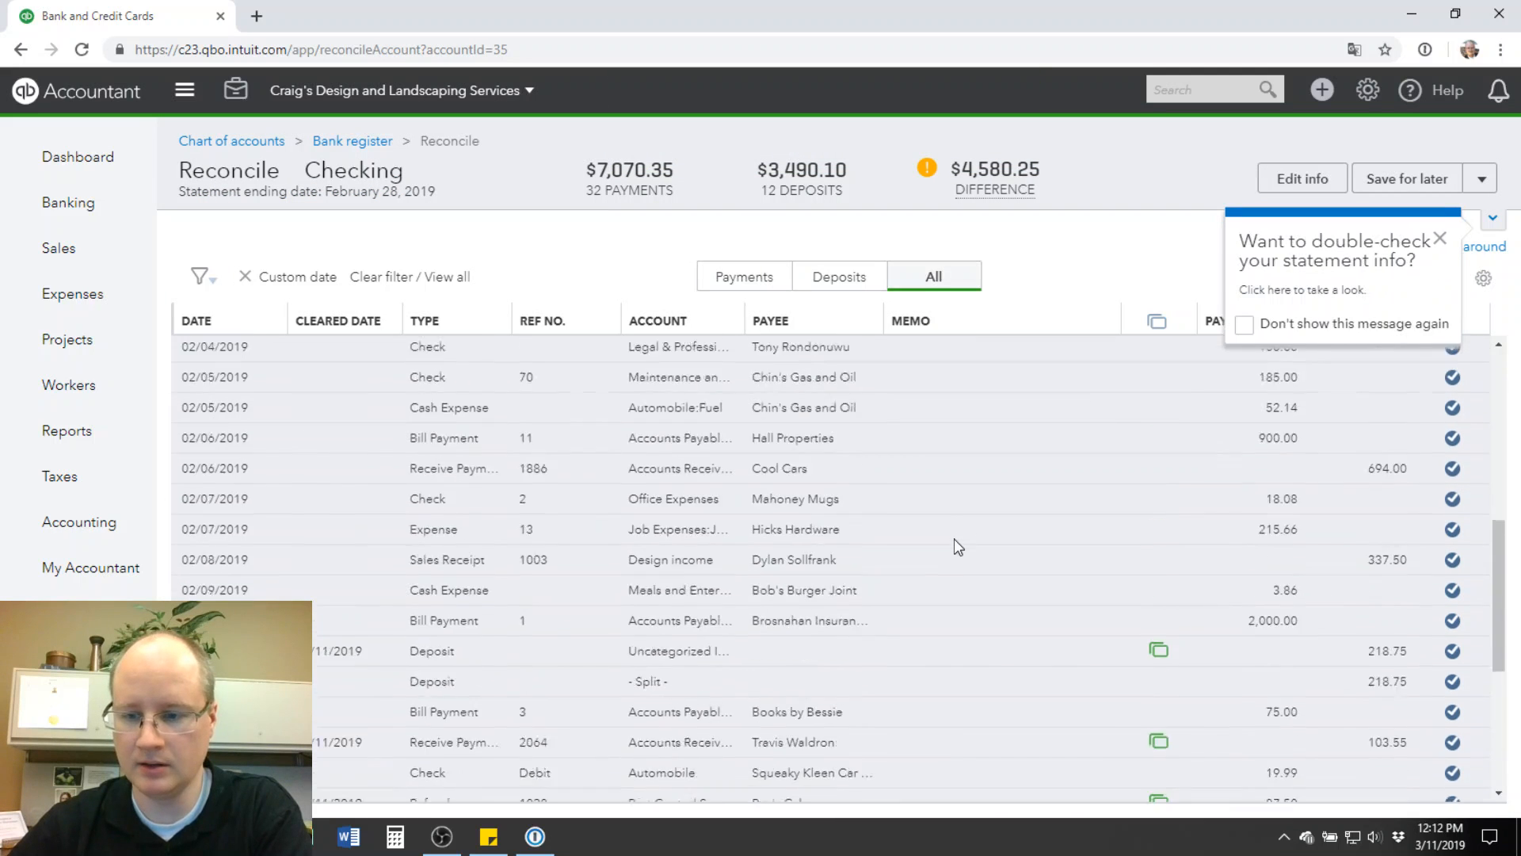
{"action": "scroll", "coordinate": [954, 546], "scroll_direction": "down", "scroll_amount": 1}
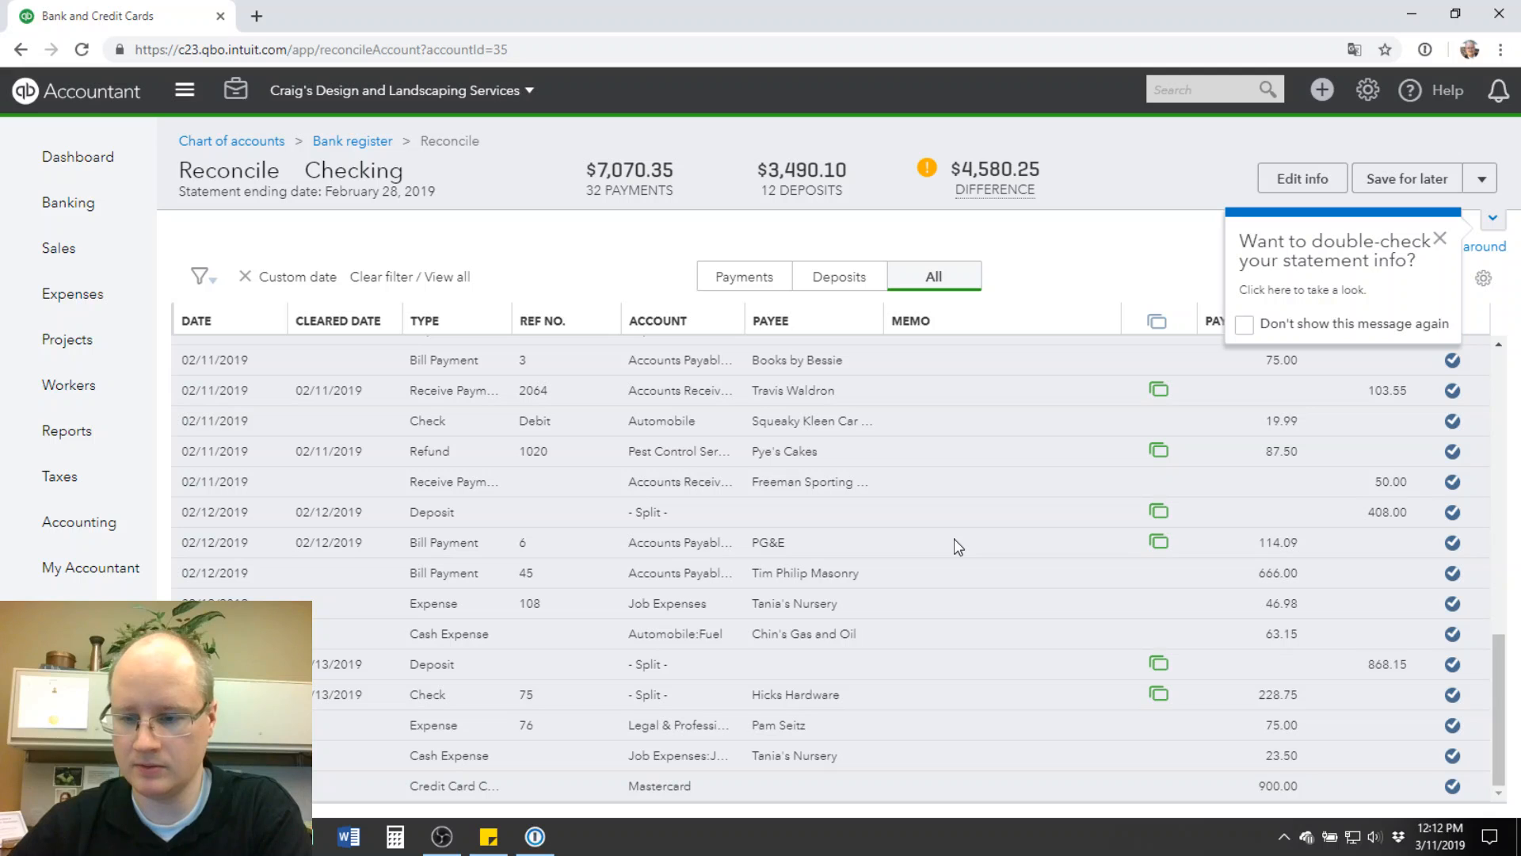
{"action": "mouse_move", "coordinate": [1164, 705]}
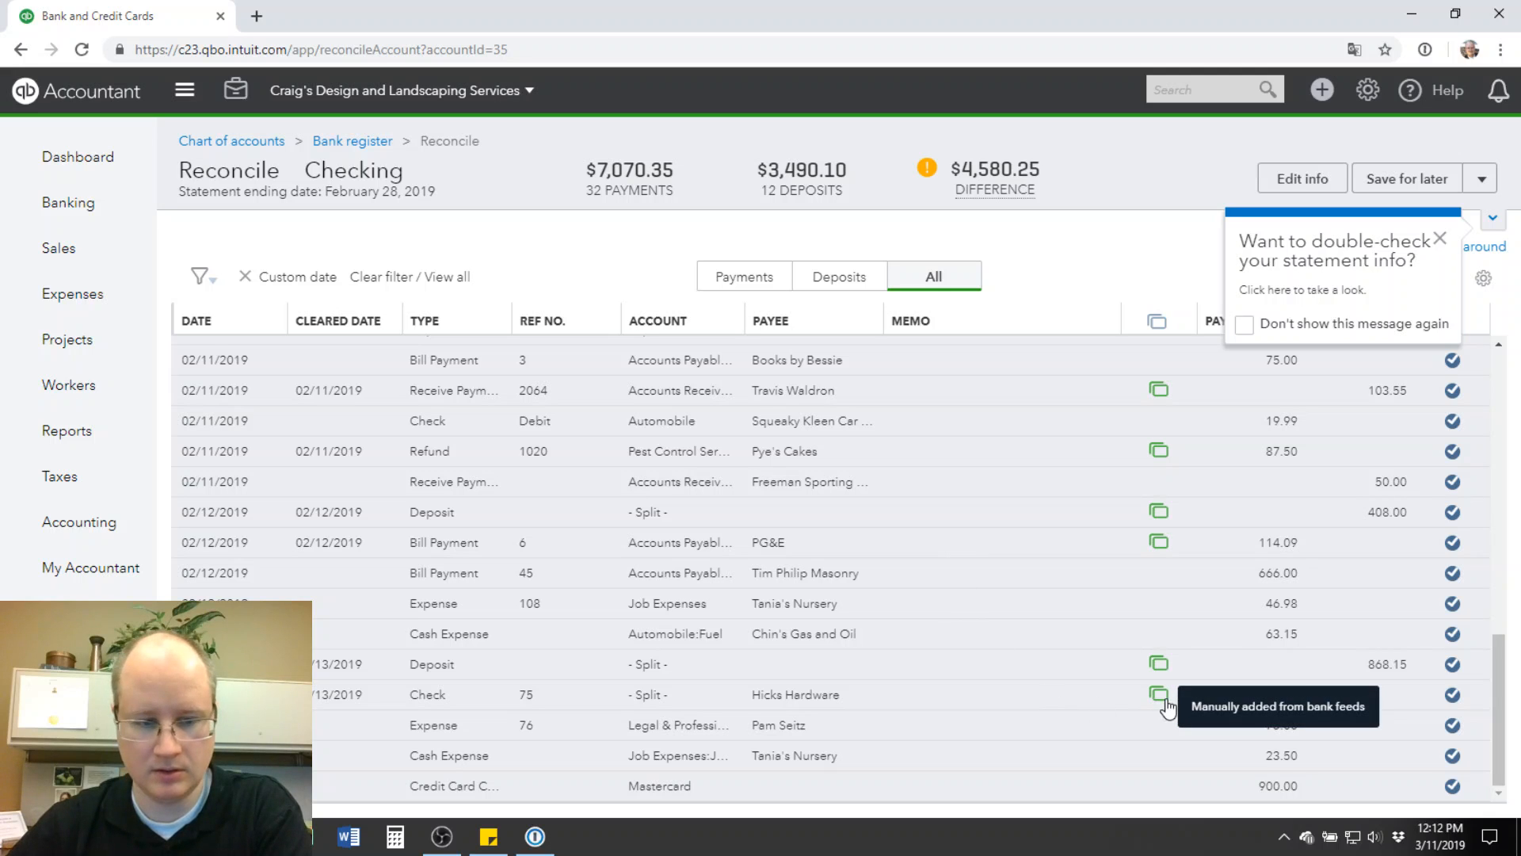
{"action": "scroll", "coordinate": [1118, 668], "scroll_direction": "up", "scroll_amount": 3}
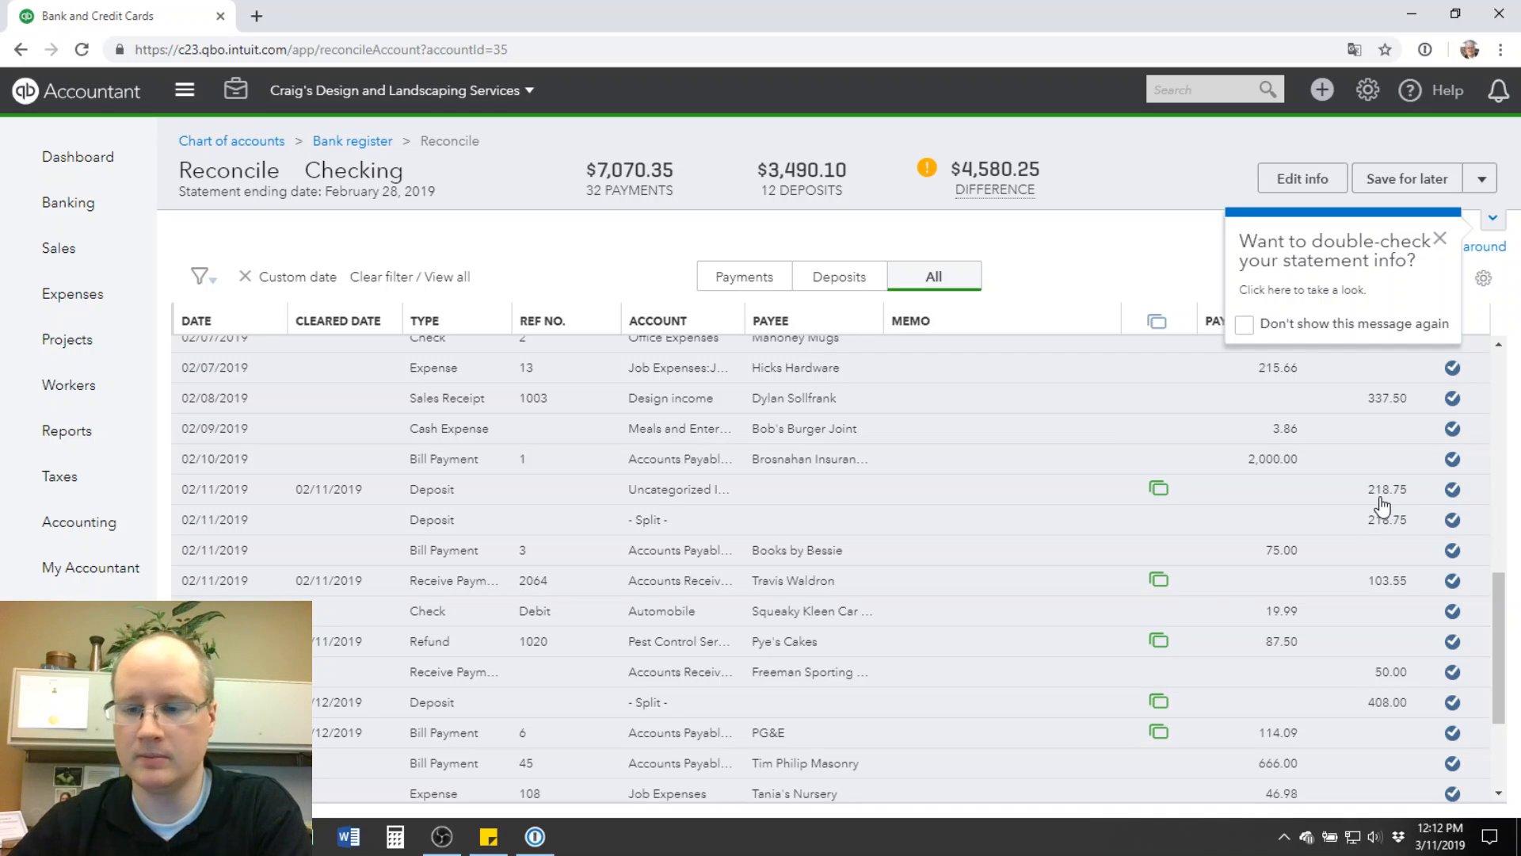
{"action": "mouse_move", "coordinate": [1159, 494]}
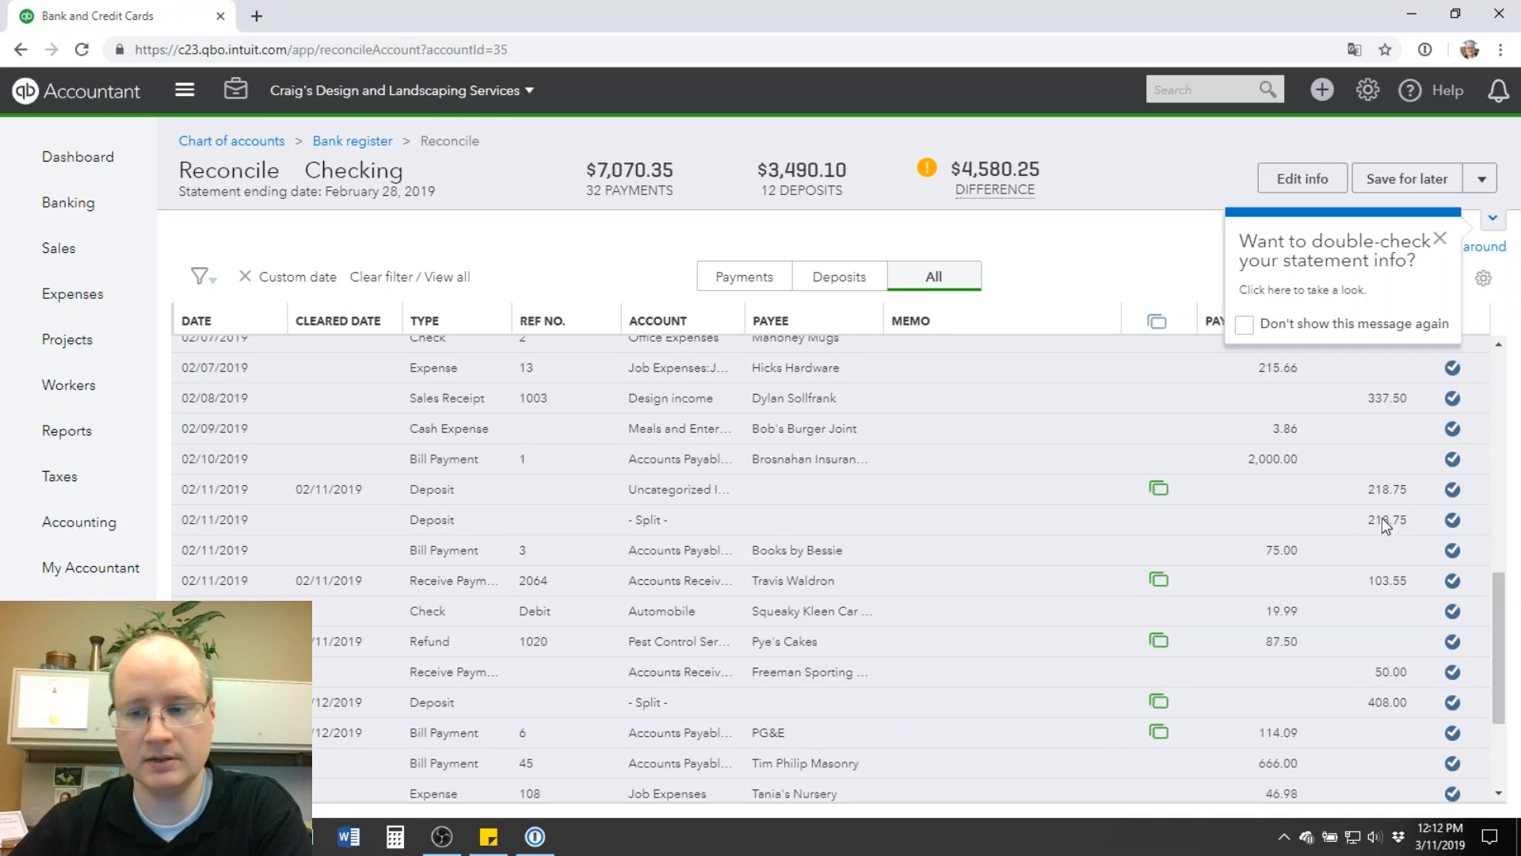
- Unmark the split $218.75 deposit, open its details, mark it again and open the details of the Uncategorized Income deposit
{"action": "left_click", "coordinate": [1453, 521]}
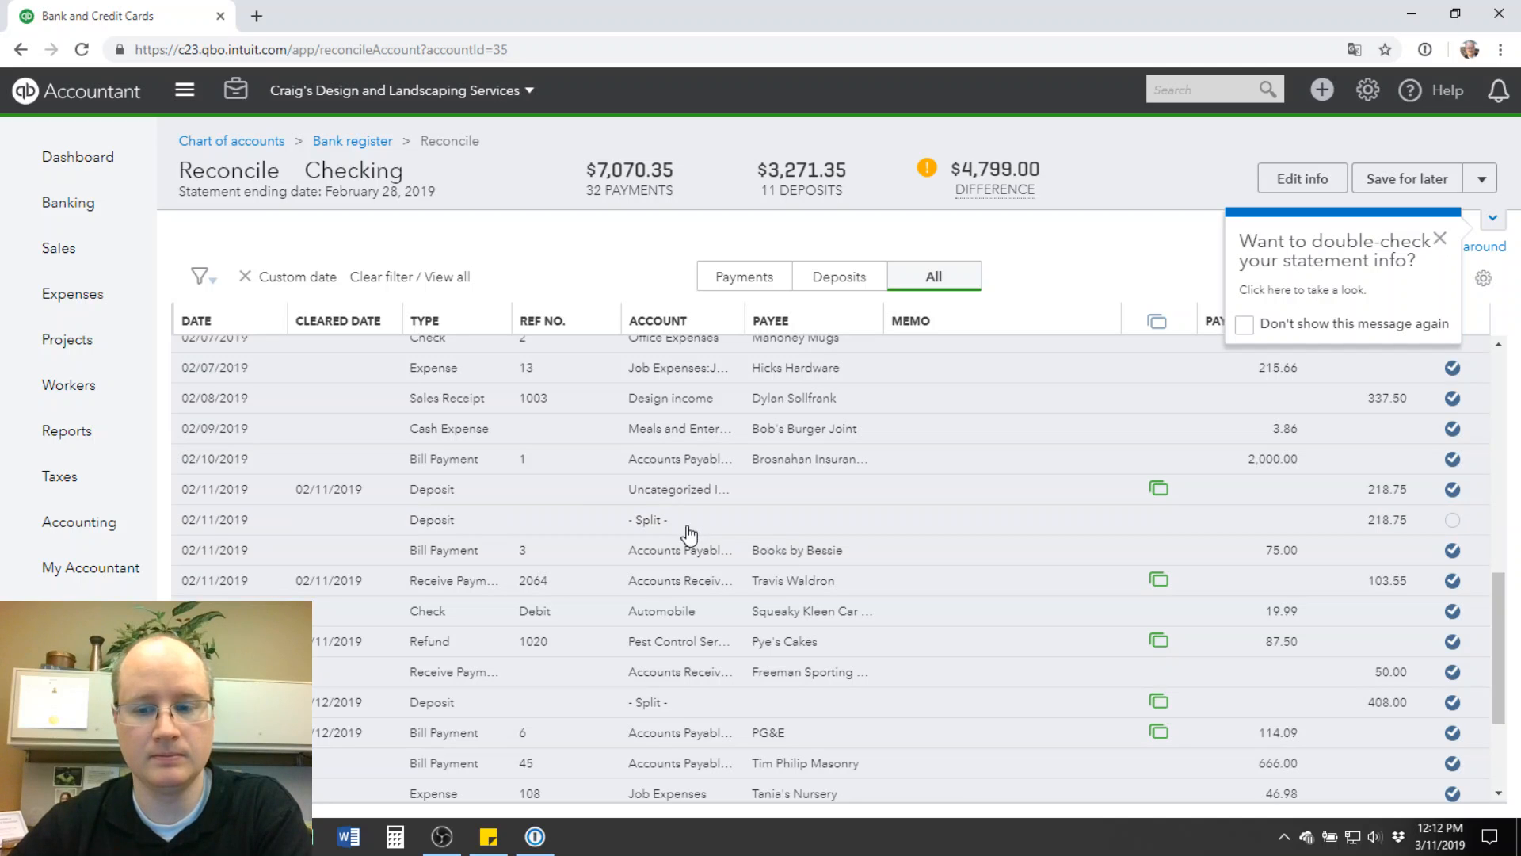
{"action": "left_click", "coordinate": [469, 525]}
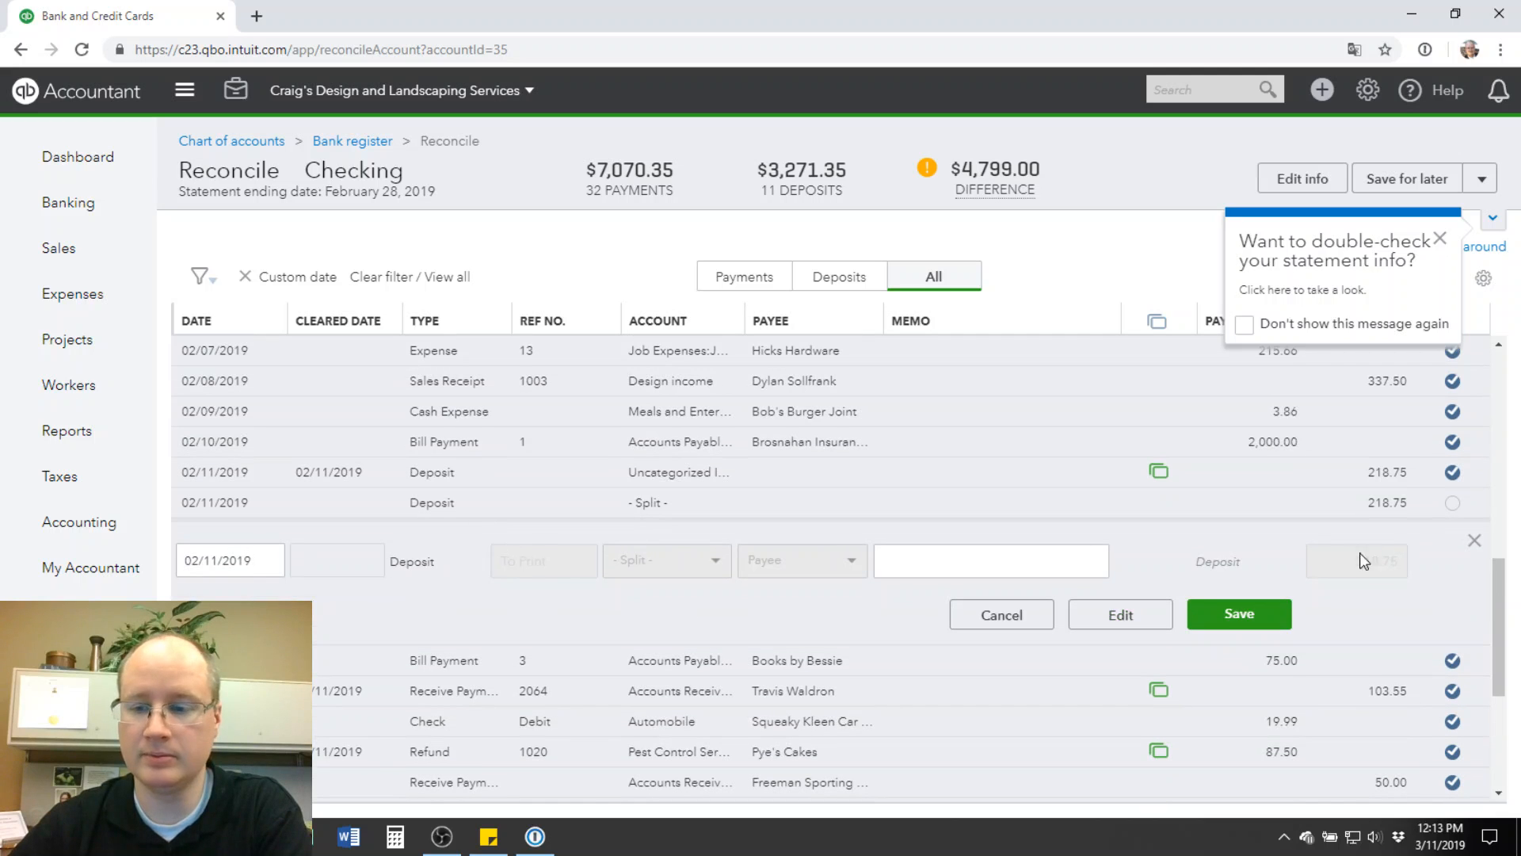
{"action": "left_click", "coordinate": [1453, 503]}
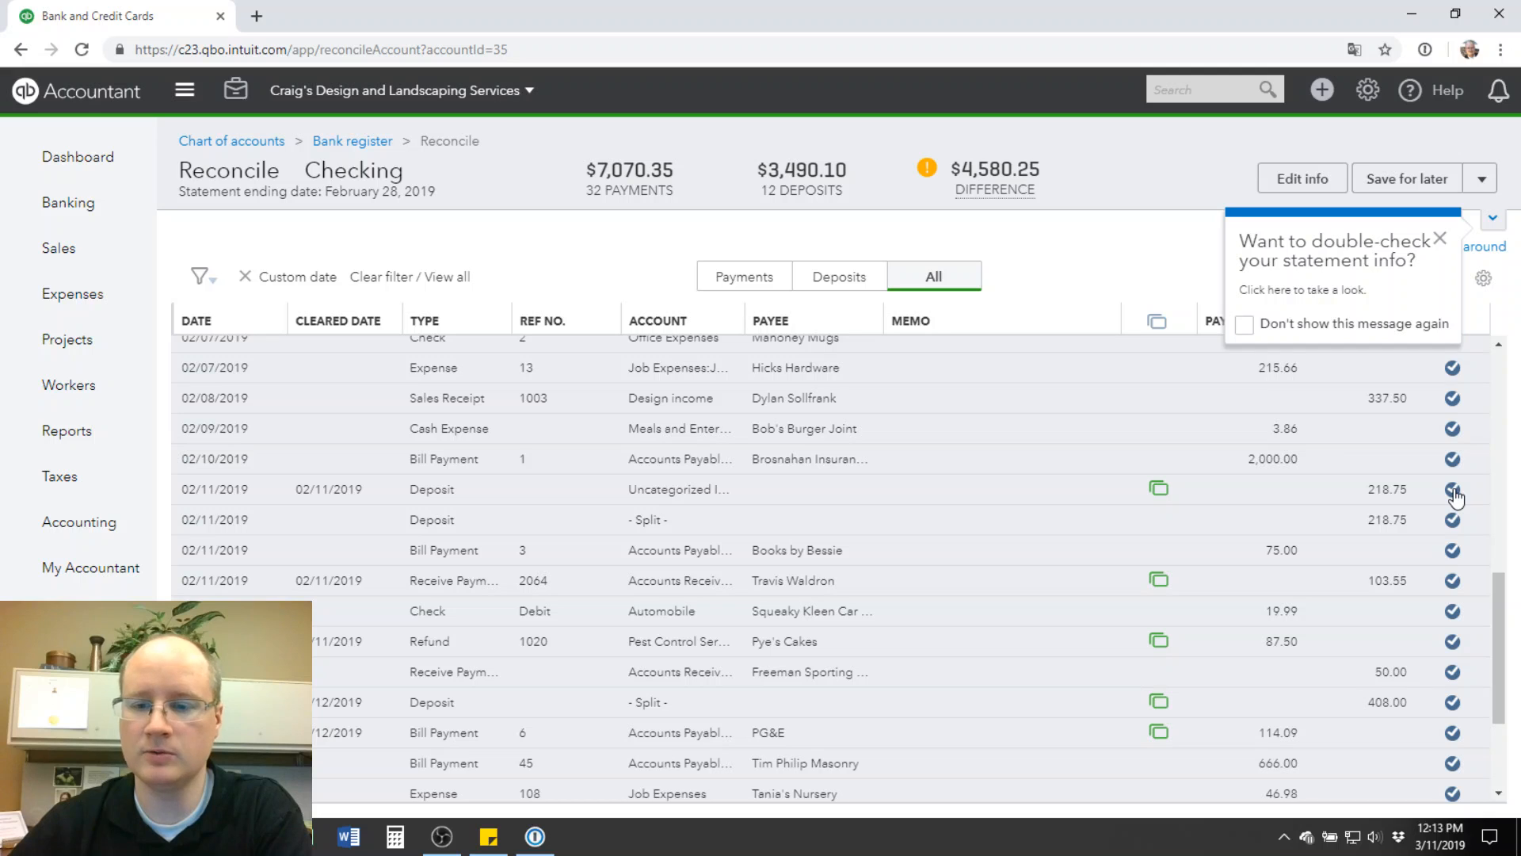
{"action": "left_click", "coordinate": [1040, 500]}
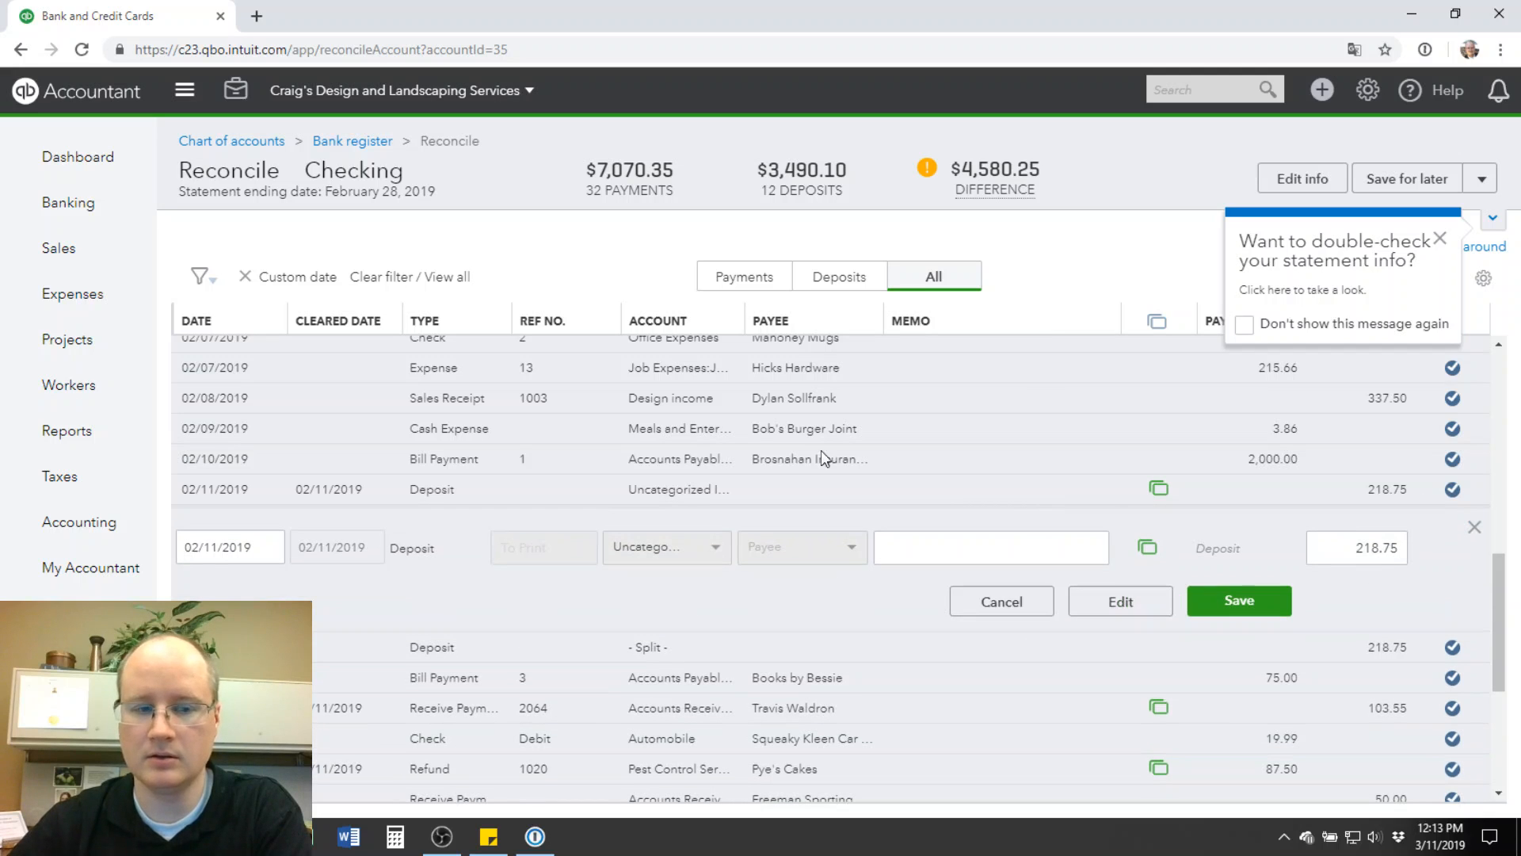
- Undo the added $218.75 Uncategorized Income deposit among the Checking account's reviewed bank transactions
{"action": "left_click", "coordinate": [86, 209]}
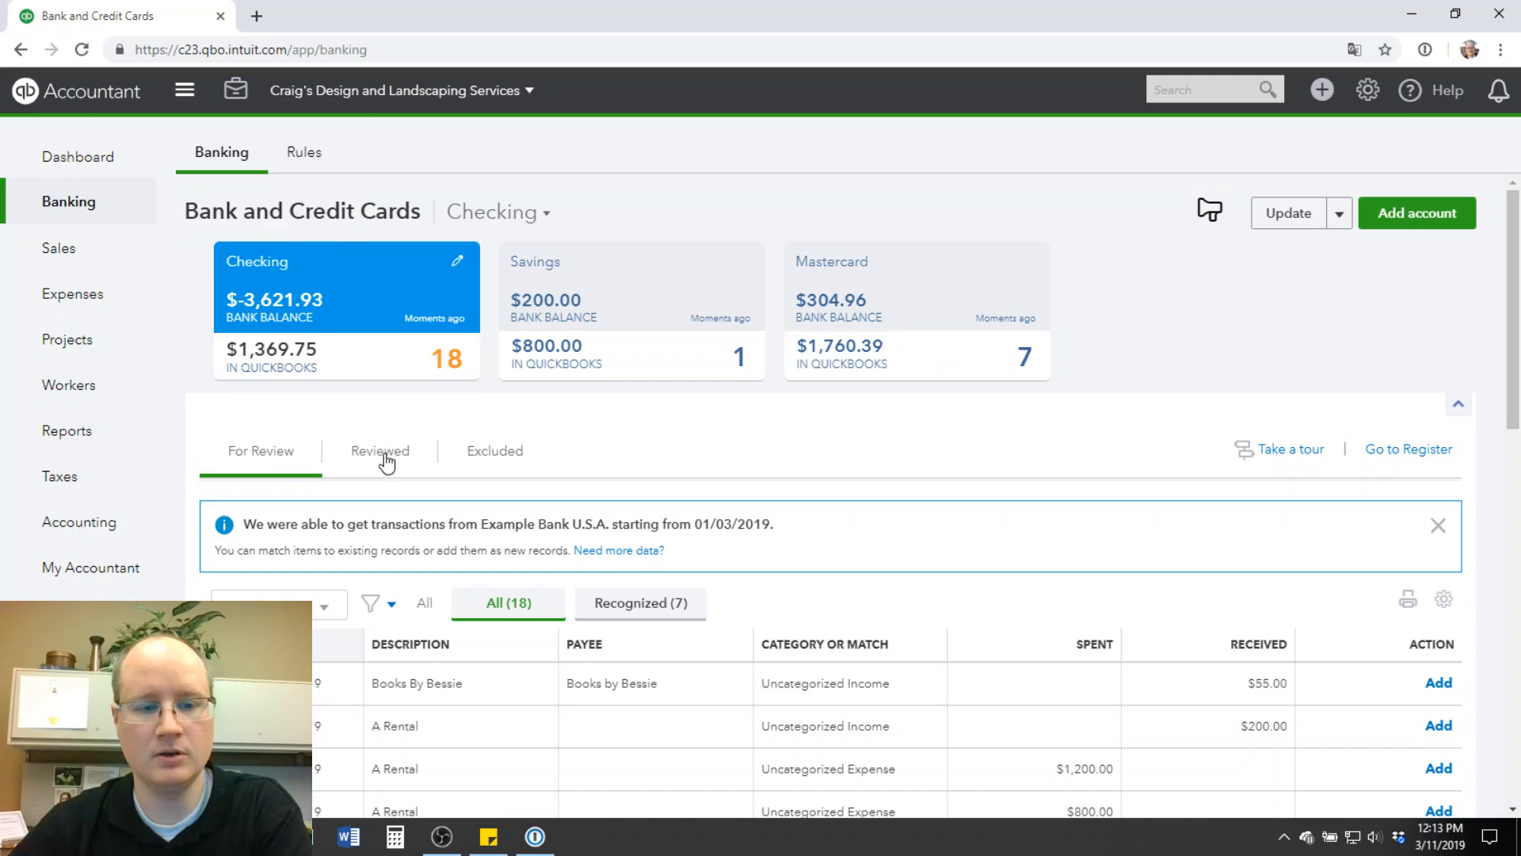
{"action": "left_click", "coordinate": [373, 458]}
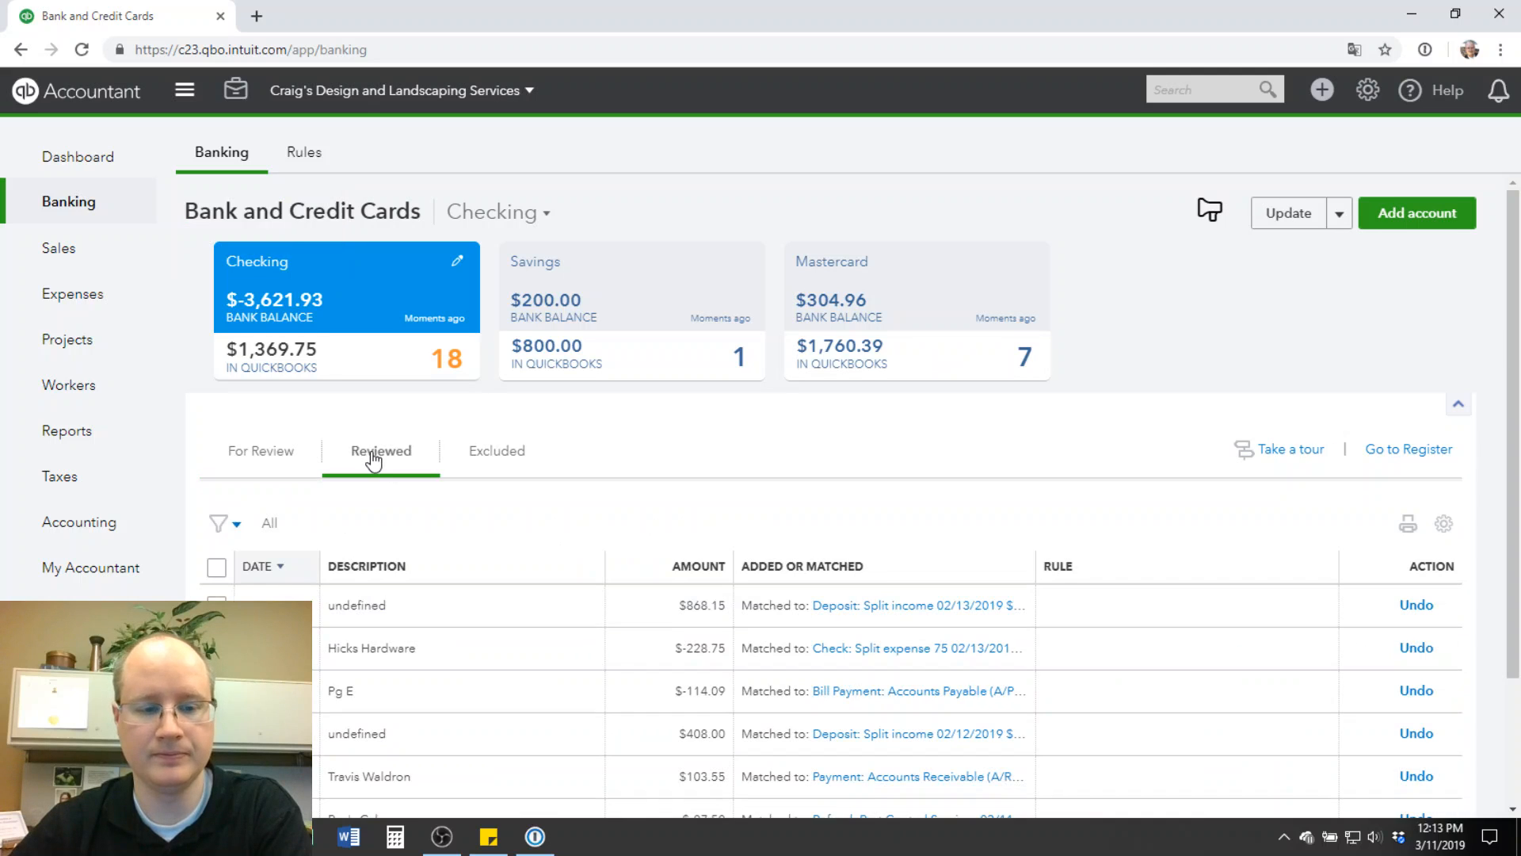
{"action": "scroll", "coordinate": [374, 458], "scroll_direction": "down", "scroll_amount": 2}
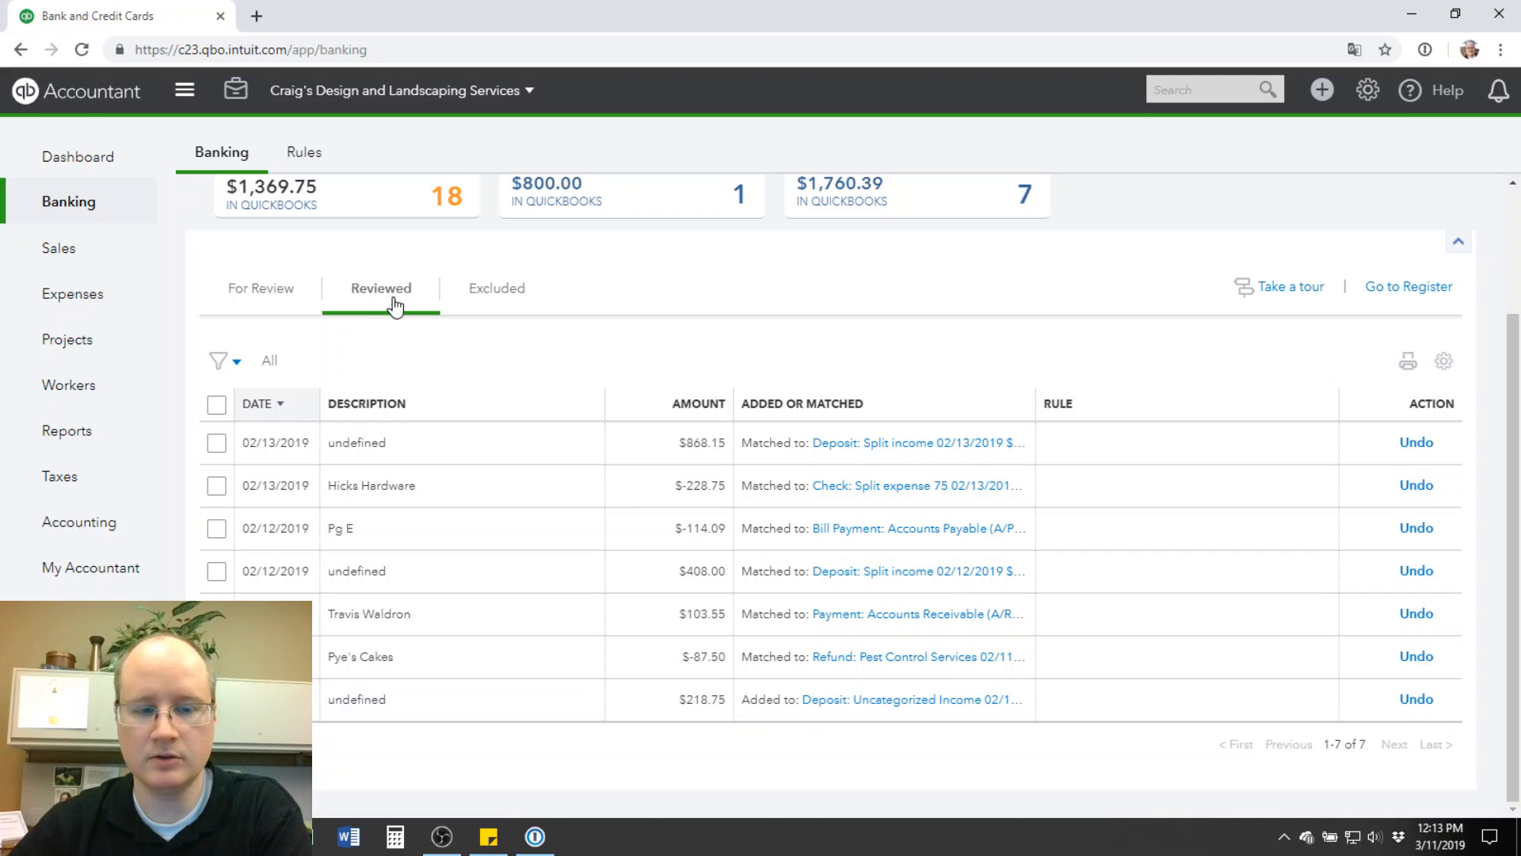
{"action": "left_click", "coordinate": [1417, 700]}
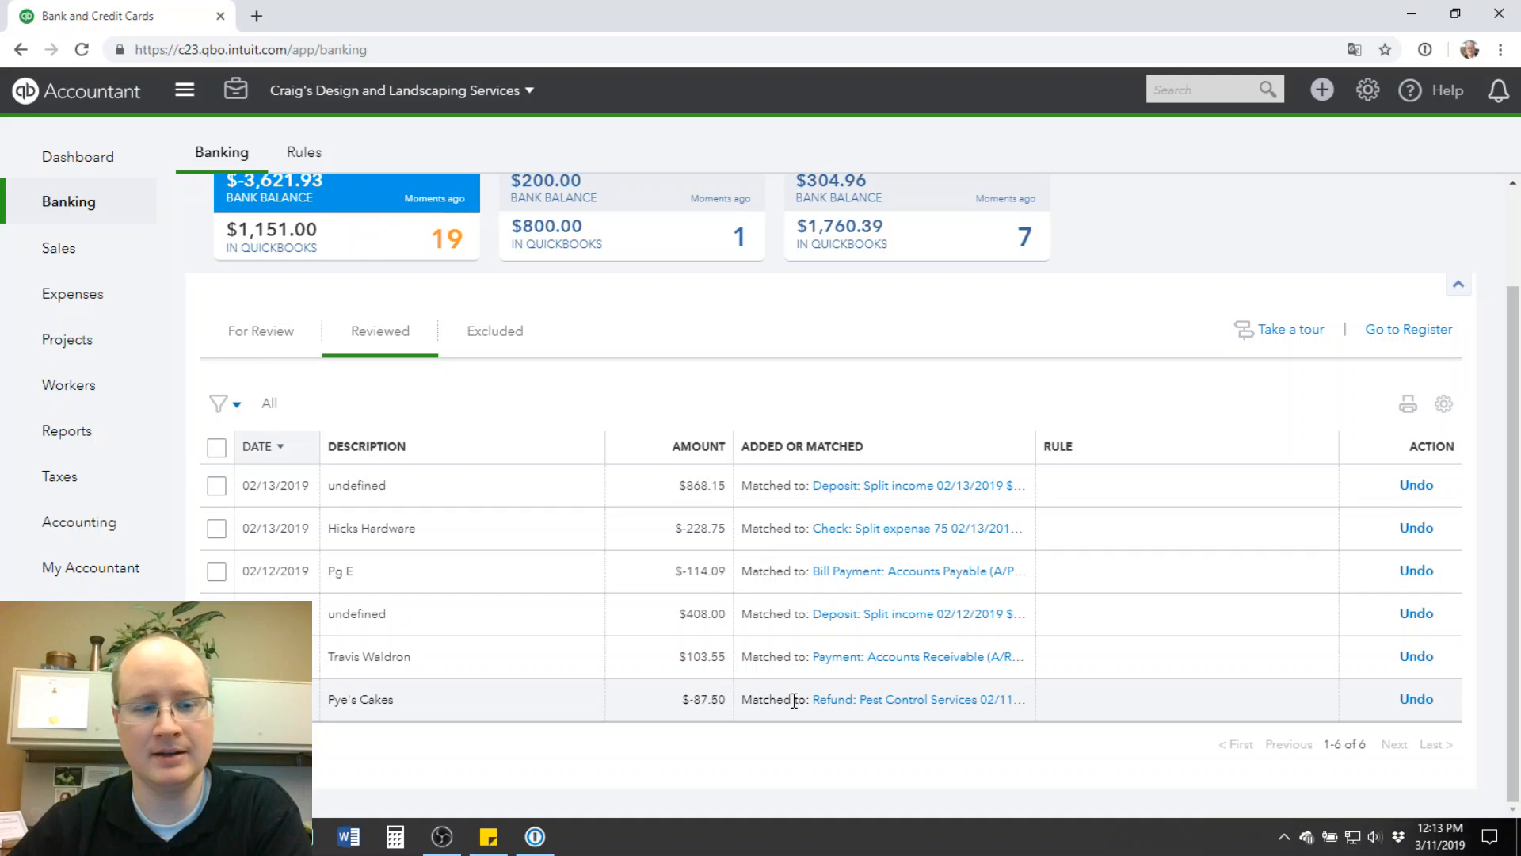
- Match the downloaded 02/11/2019 deposit of $218.75 in the transactions for review to its found deposit record
{"action": "left_click", "coordinate": [252, 342]}
{"action": "scroll", "coordinate": [586, 507], "scroll_direction": "down", "scroll_amount": 10}
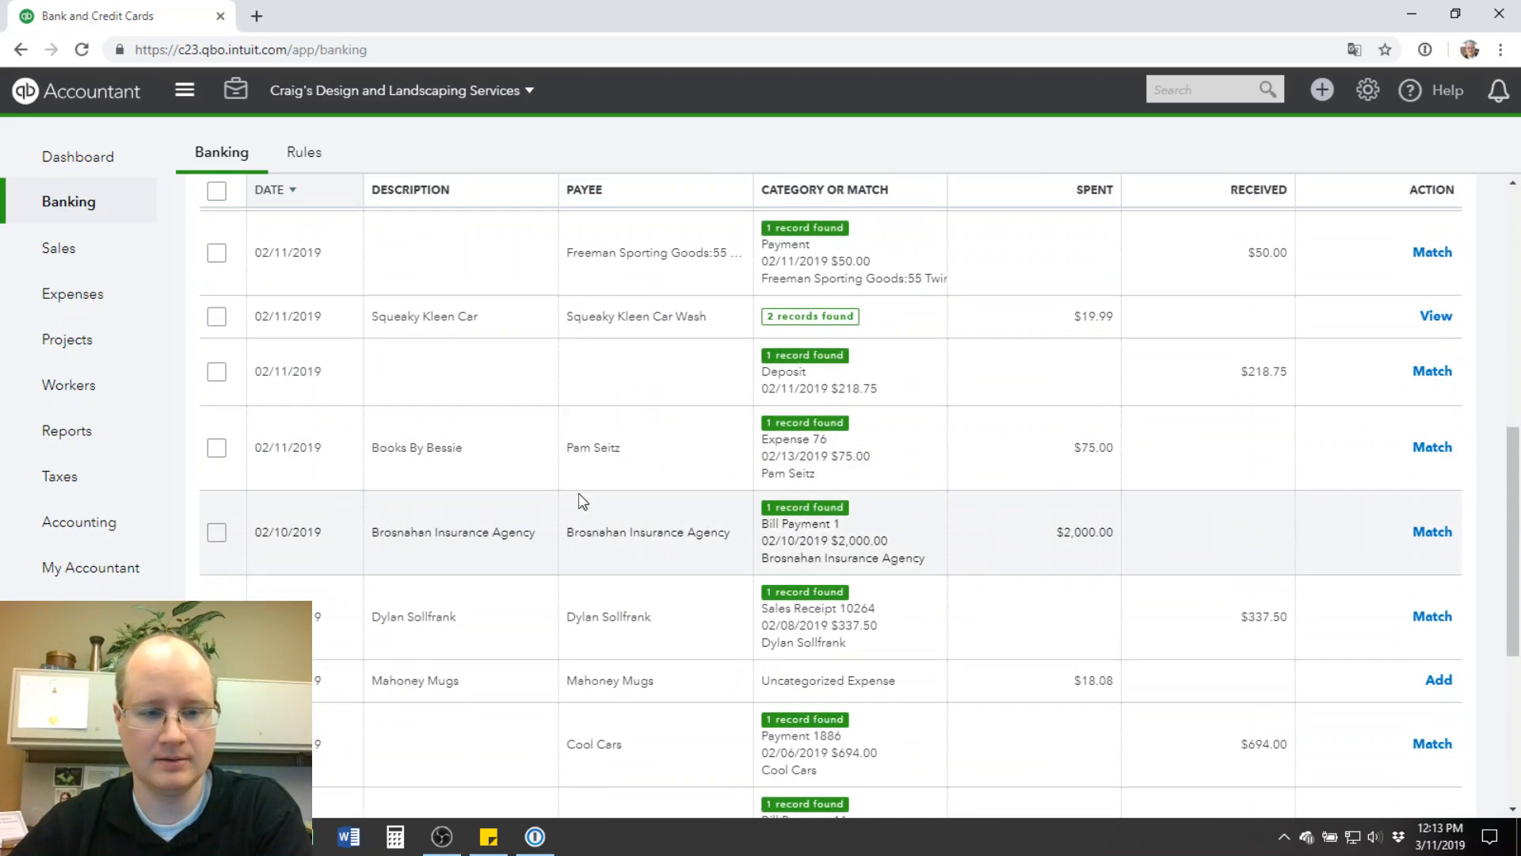
{"action": "scroll", "coordinate": [582, 500], "scroll_direction": "down", "scroll_amount": 5}
{"action": "scroll", "coordinate": [574, 506], "scroll_direction": "up", "scroll_amount": 1}
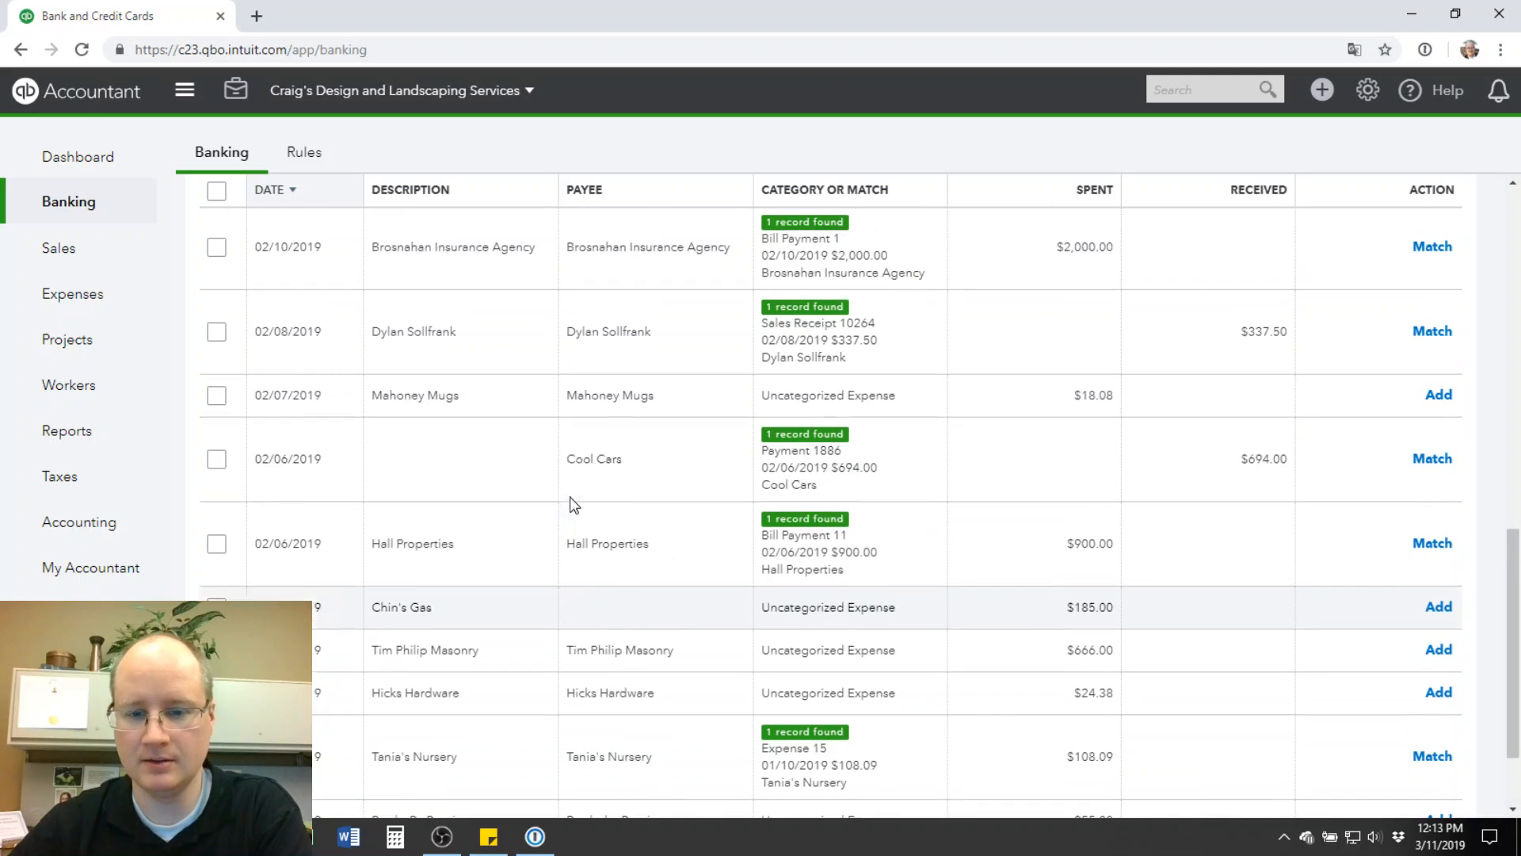
{"action": "scroll", "coordinate": [574, 505], "scroll_direction": "up", "scroll_amount": 4}
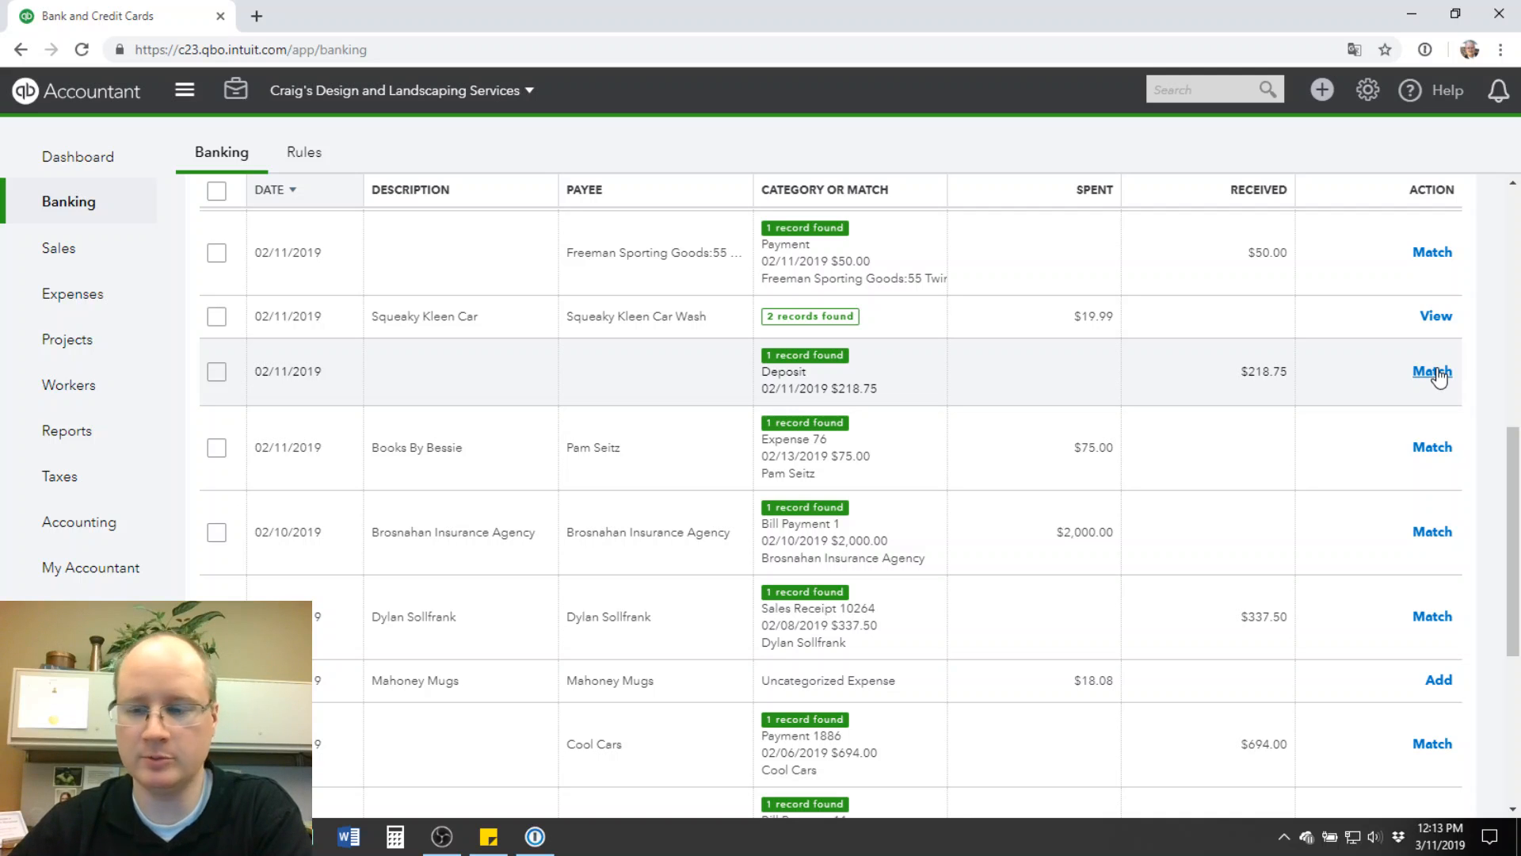
{"action": "left_click", "coordinate": [1434, 372]}
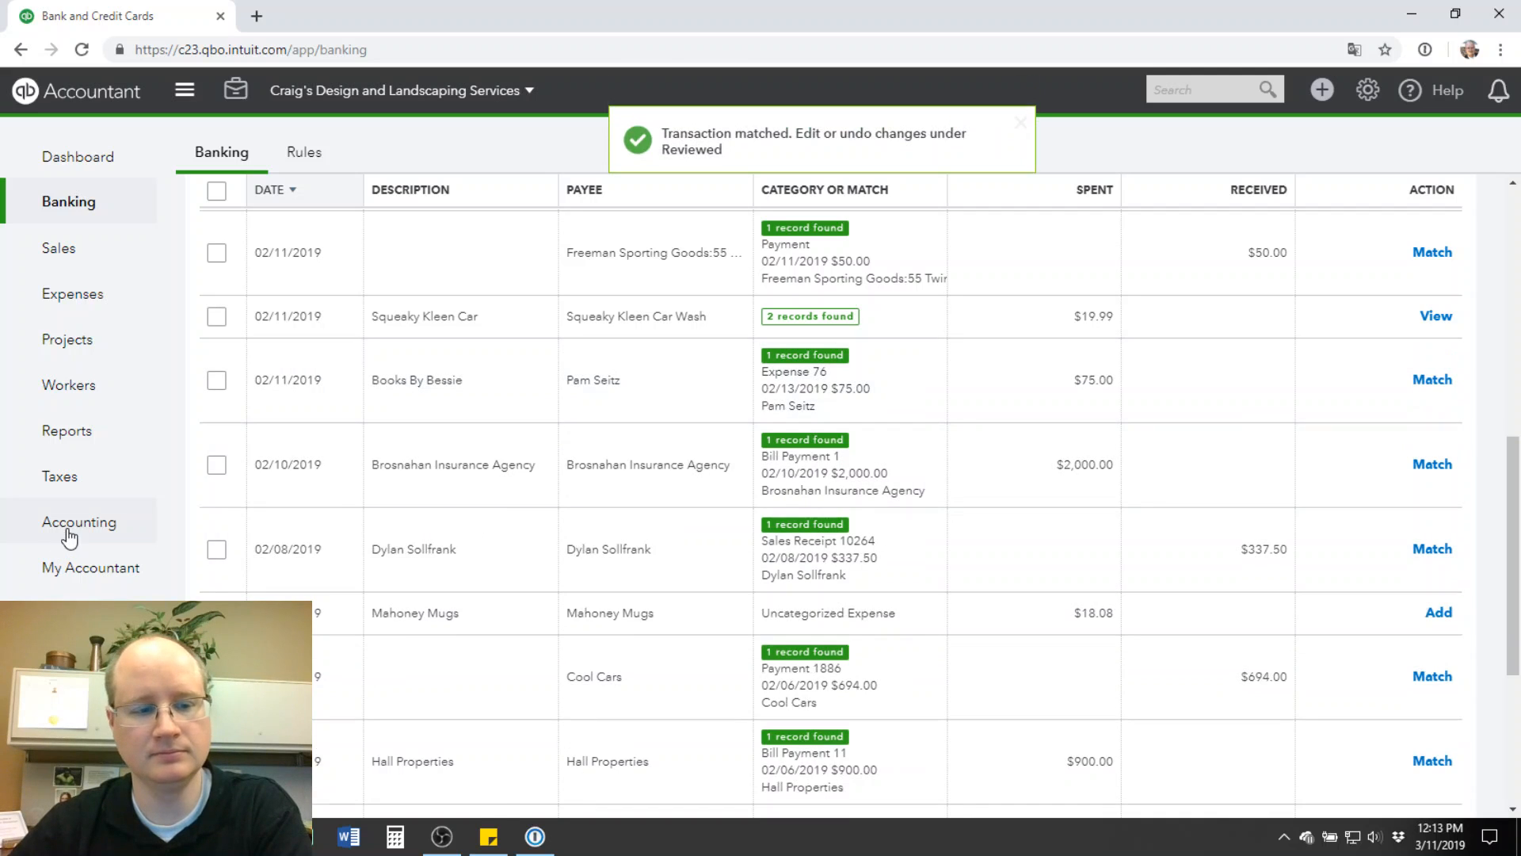
- Resume the Checking reconciliation and check the explanation of the statement difference
{"action": "mouse_move", "coordinate": [71, 529]}
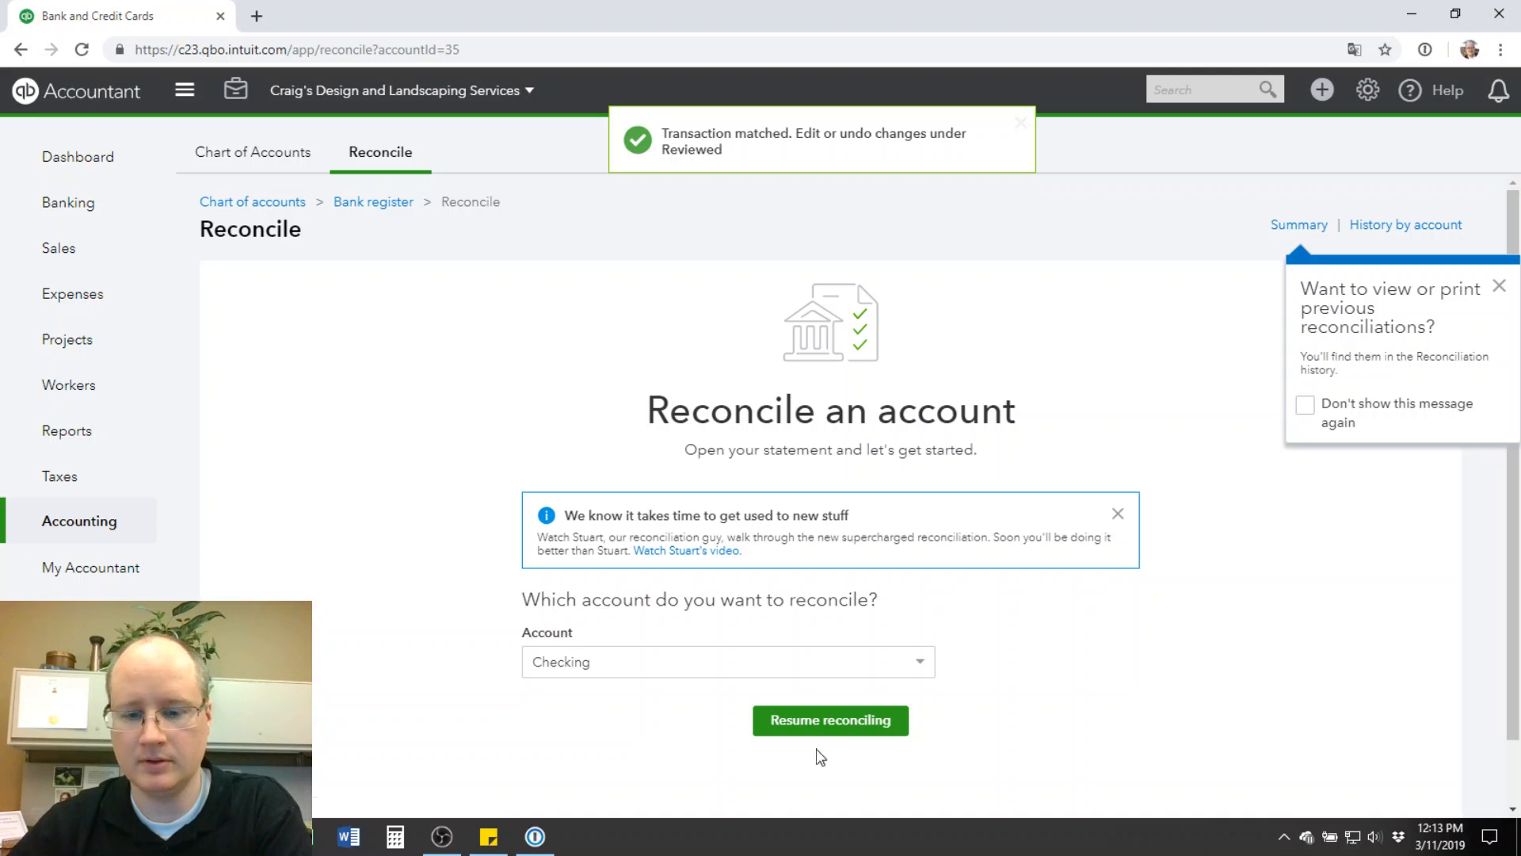
{"action": "left_click", "coordinate": [831, 723]}
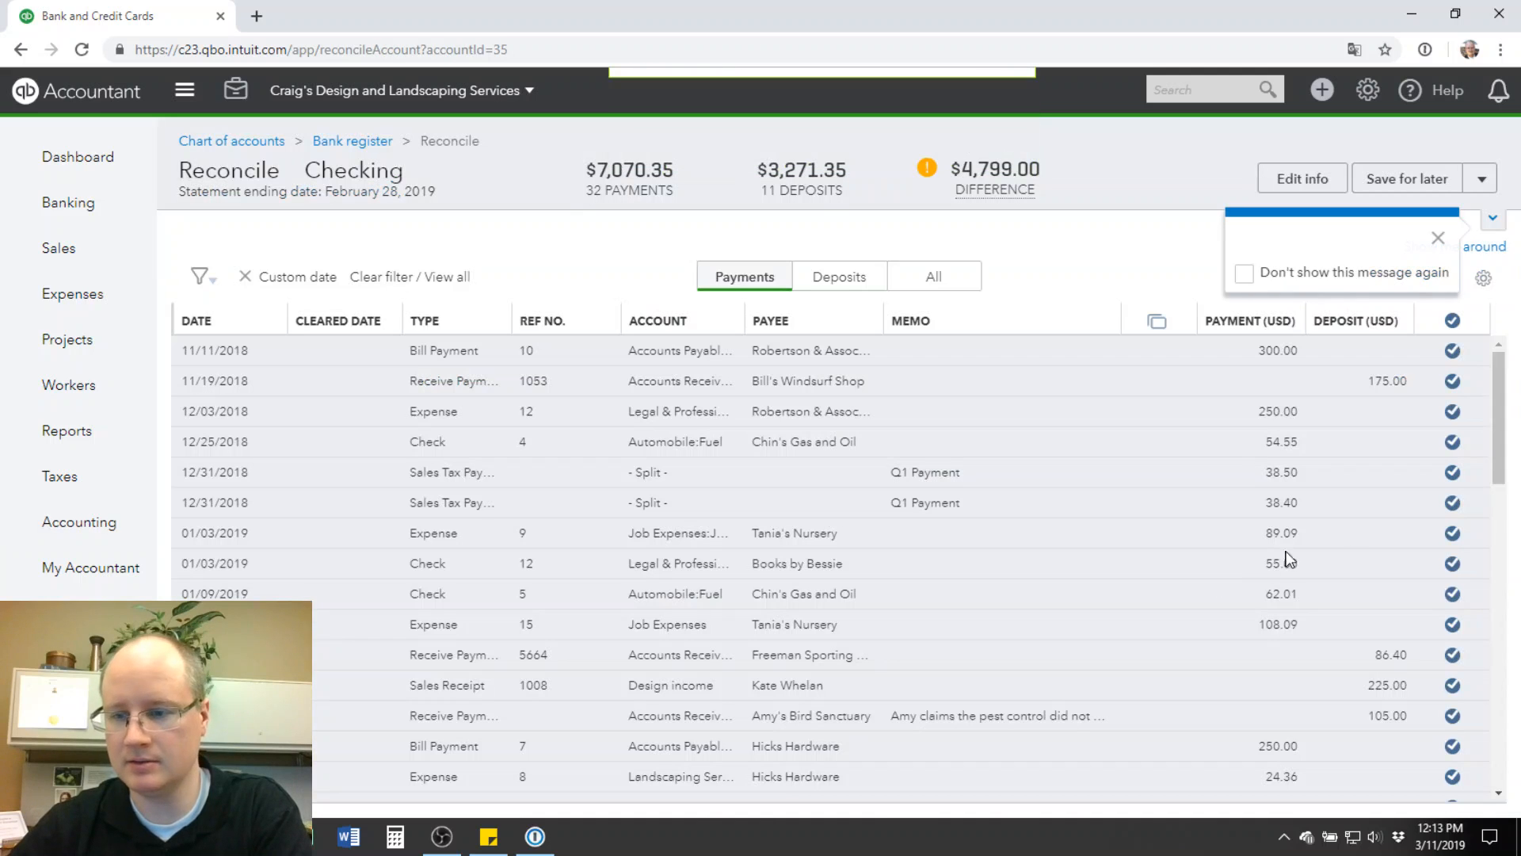
{"action": "mouse_move", "coordinate": [991, 183]}
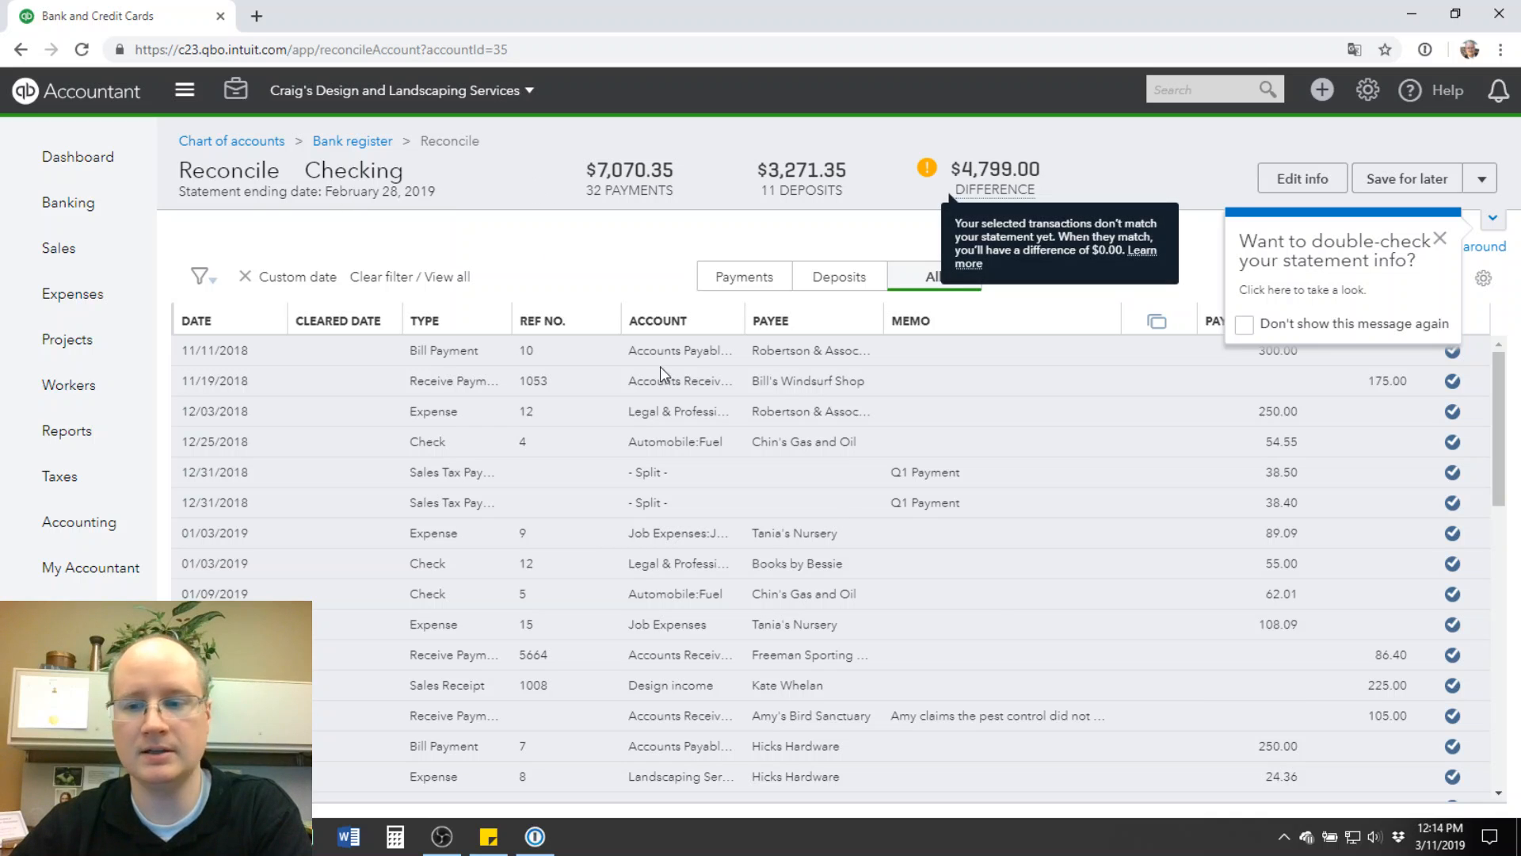
{"action": "mouse_move", "coordinate": [96, 533]}
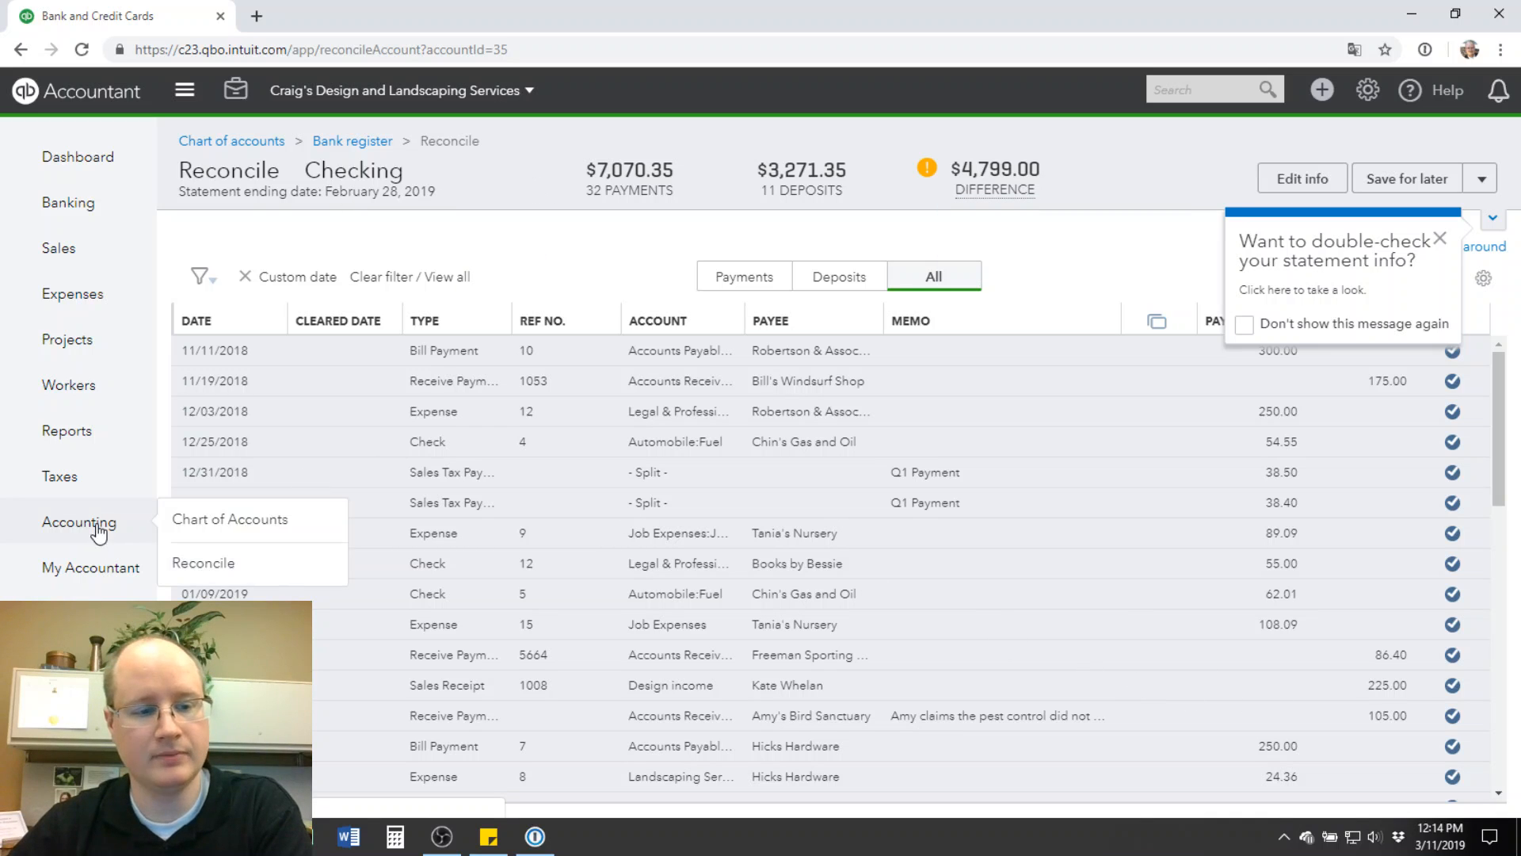